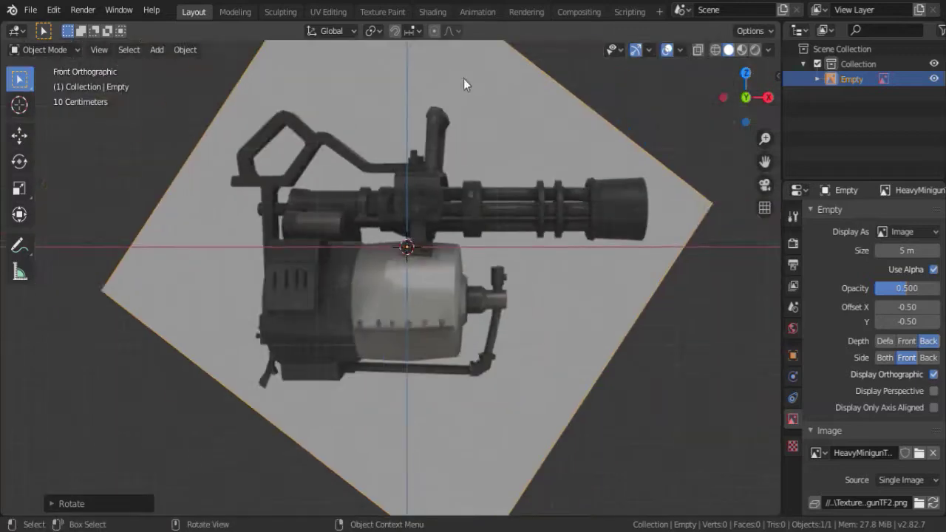
scroll(311, 202, up, 1)
Step: Add a cylinder rotated 90° on Y and enable auto smooth on it
key(shift+a)
click(436, 114)
text(ry90)
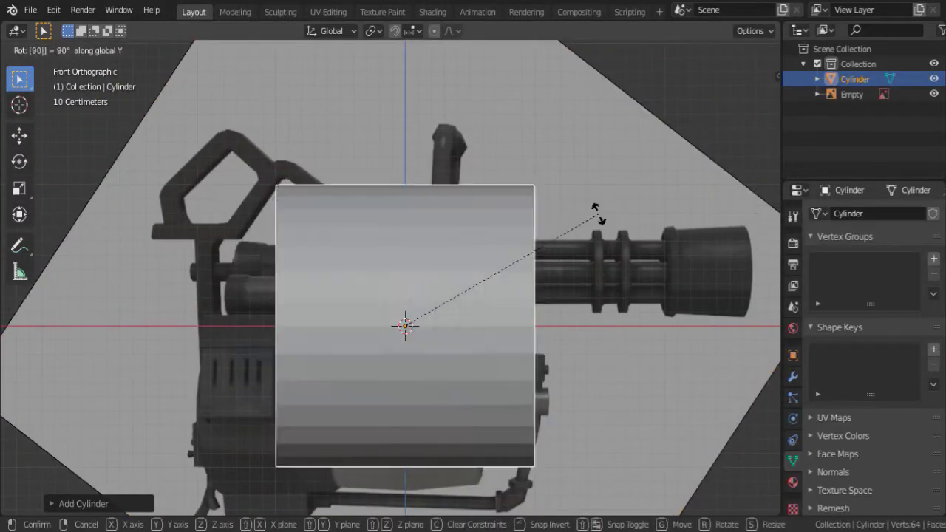
key(Return)
click(833, 471)
click(833, 490)
scroll(466, 322, down, 3)
Step: In wireframe view, scale the cylinder and place it over the barrels' muzzle
key(z)
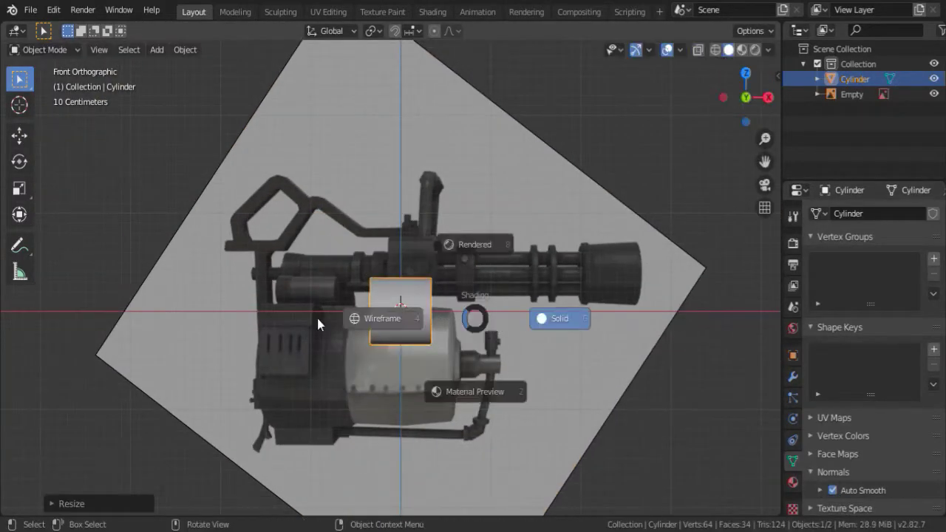
click(380, 321)
scroll(246, 321, up, 5)
key(s)
key(g)
click(632, 235)
Step: Flare the cylinder's right end ring slightly larger and shift it a little left
key(Tab)
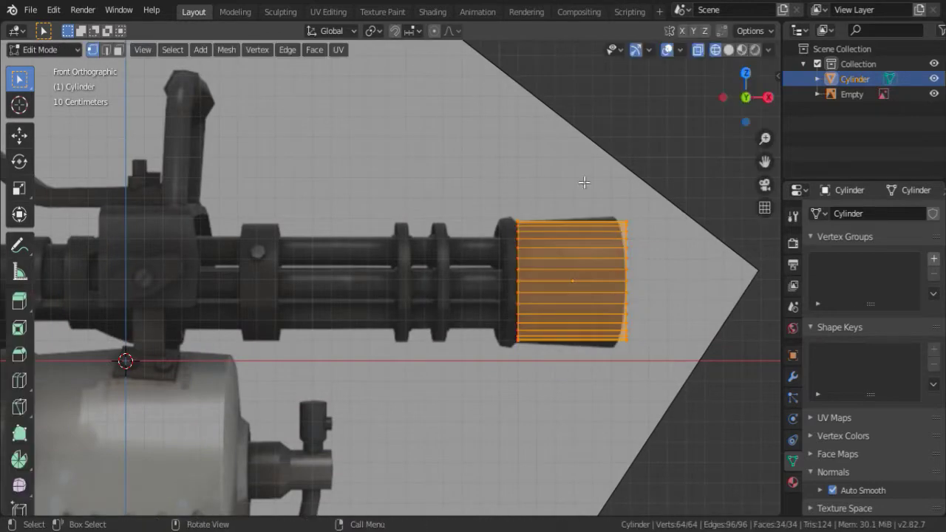
drag(598, 362, 665, 201)
key(s)
click(661, 214)
key(g)
Step: Extrude the left end ring into a narrower collar and slide it along X
scroll(418, 174, up, 3)
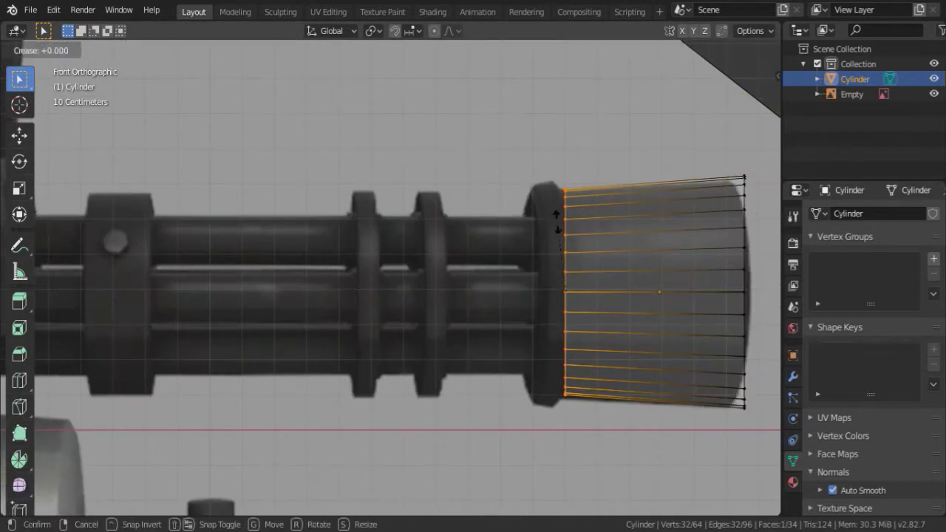
alt+click(567, 222)
key(e)
click(588, 162)
key(s)
click(598, 167)
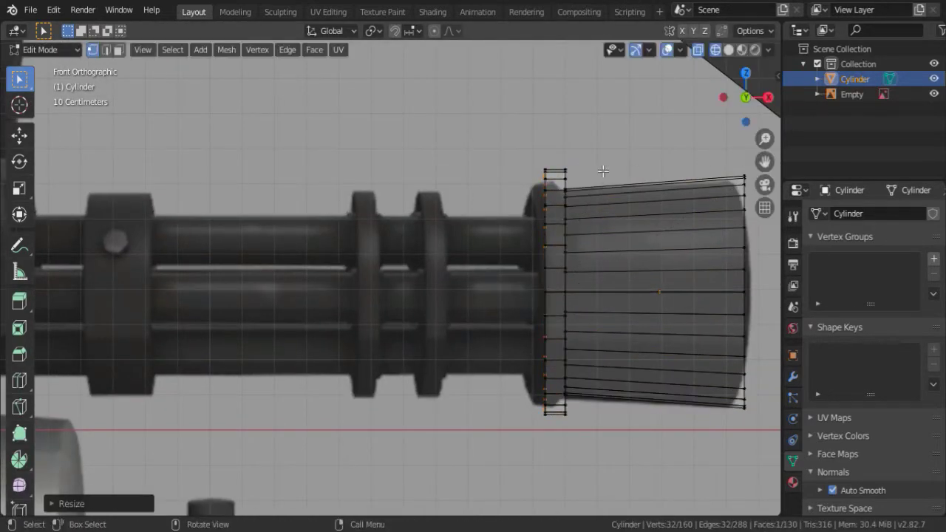
key(g)
key(x)
click(555, 170)
Step: Scale the collar's edge loop down slightly
alt+click(544, 230)
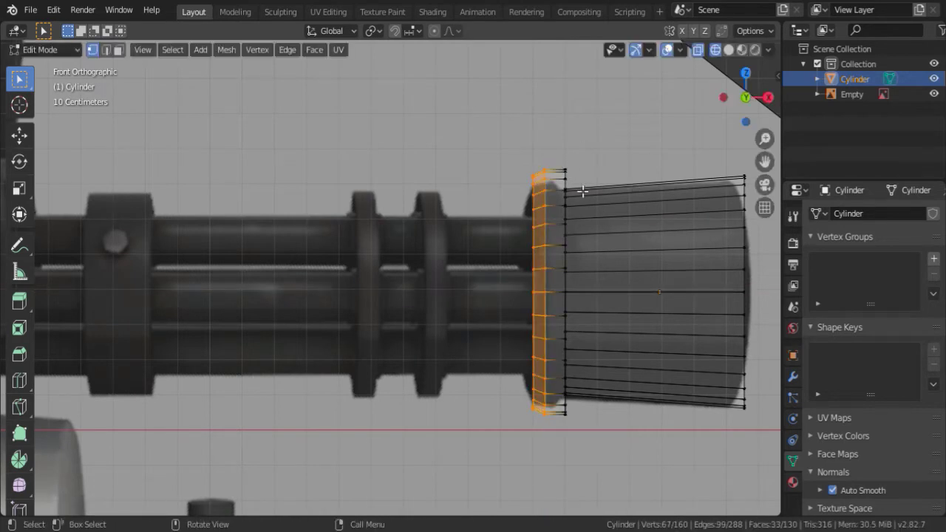
alt+click(545, 243)
key(s)
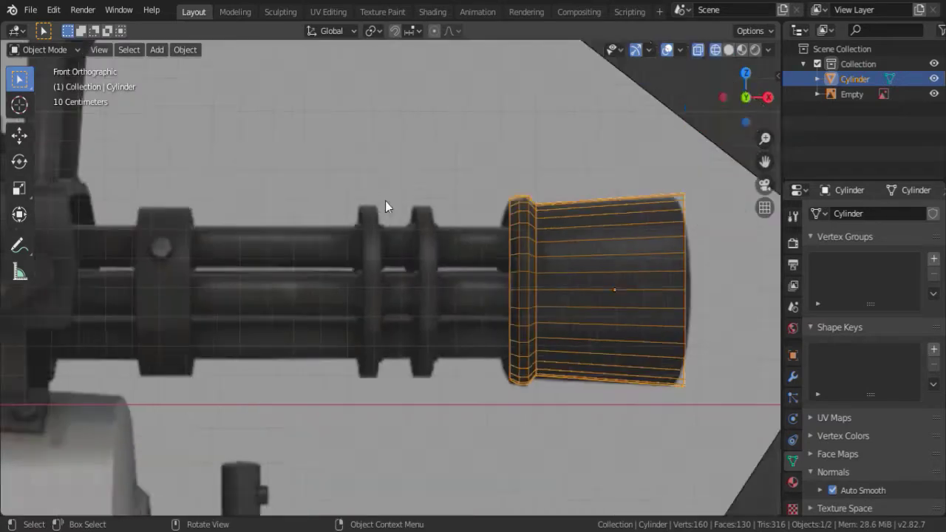
key(shift+a)
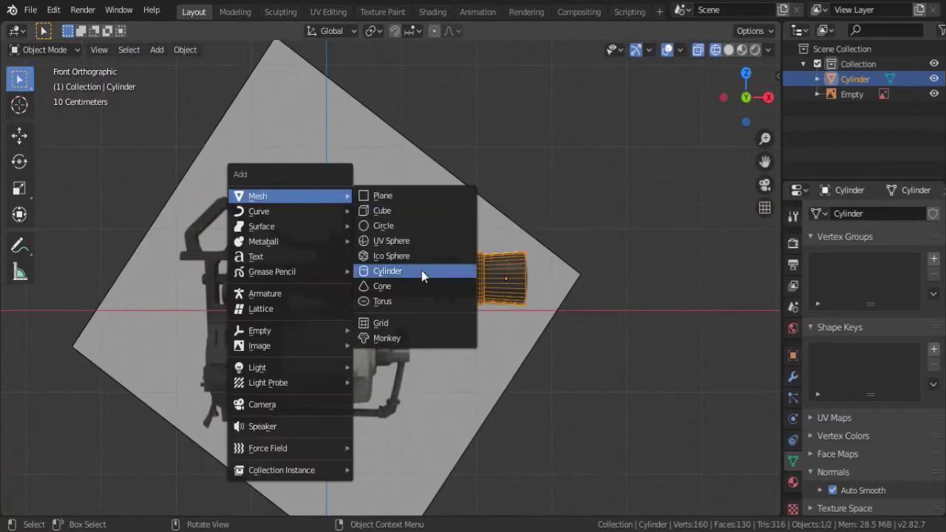
Step: Add a cylinder rotated 90° on X and shrink it into a long thin barrel
click(421, 271)
text(rx90)
key(Return)
key(s)
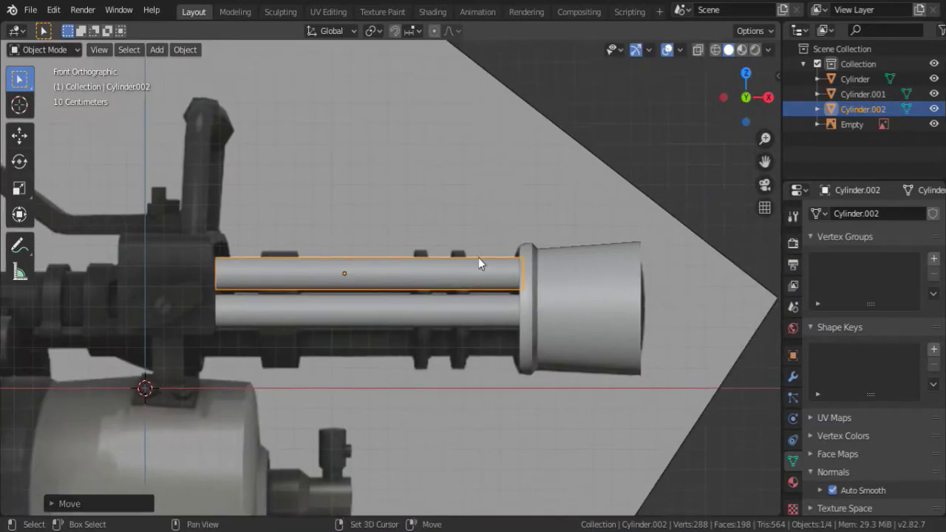
key(alt+z)
key(g)
key(x)
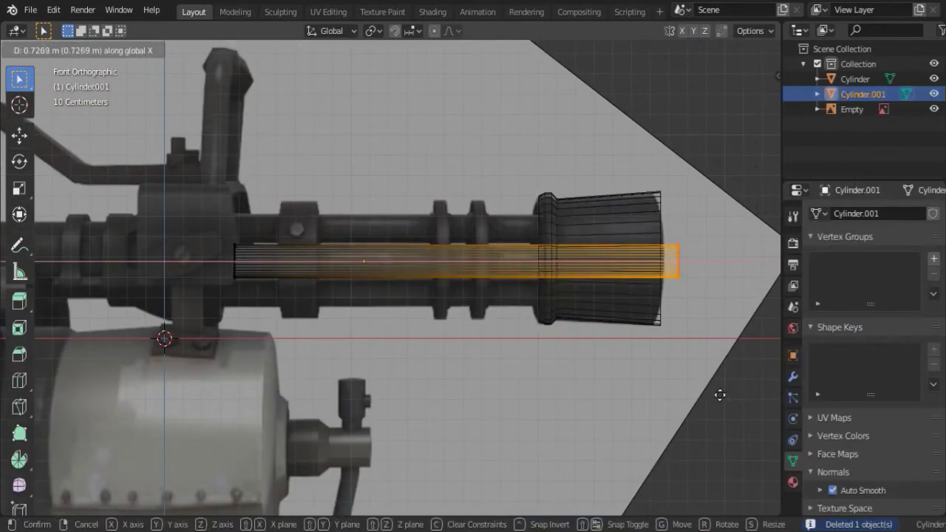
key(Escape)
Step: Duplicate the barrel and move the copy below and sideways along Z and Y
key(l)
key(shift+d)
key(x)
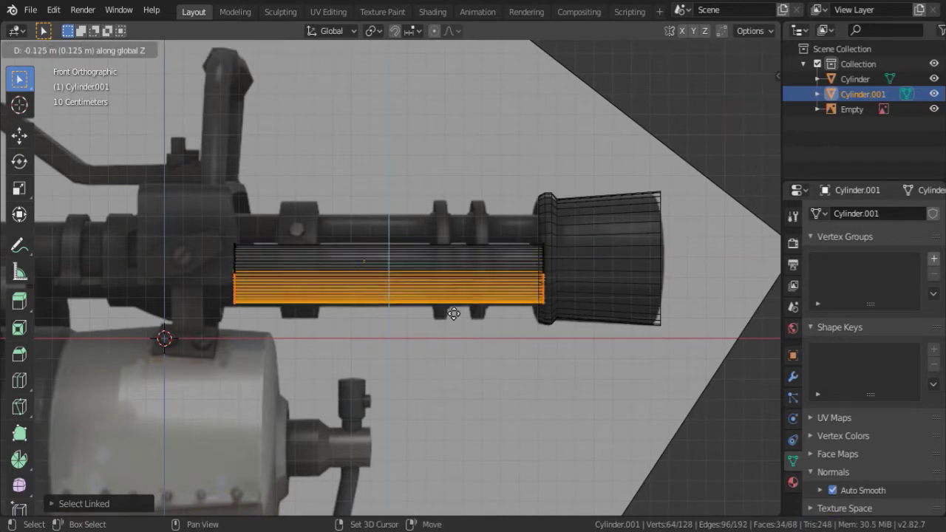
key(Escape)
key(g)
key(z)
middle_drag(472, 352, 340, 367)
key(alt+z)
key(g)
key(y)
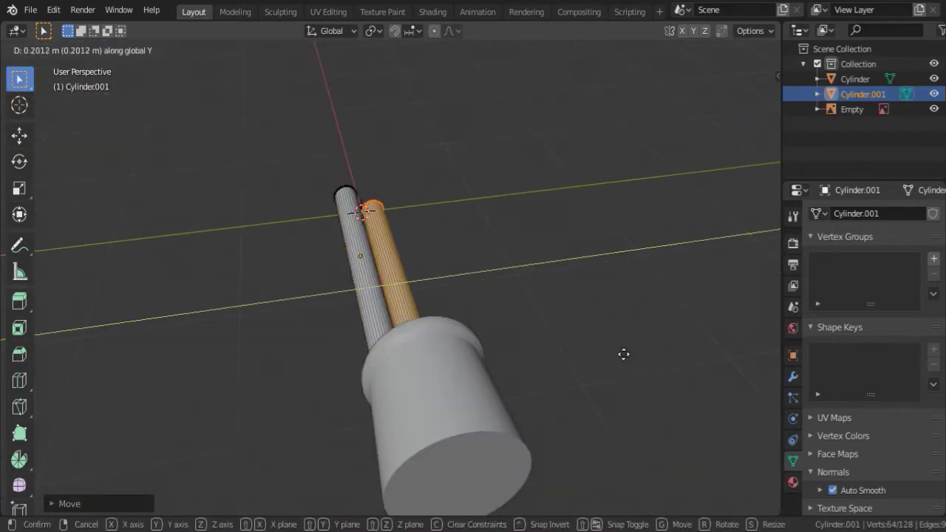
key(Return)
key(KP_1)
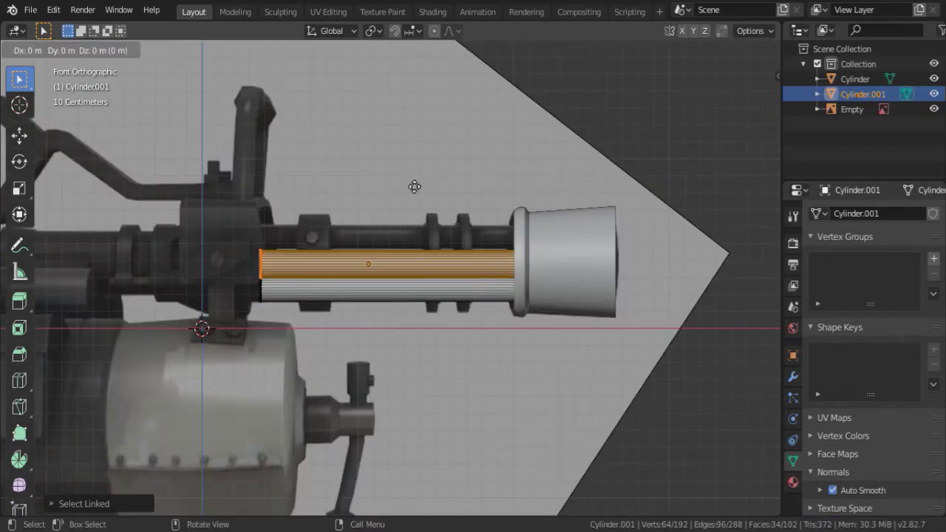
Step: Duplicate the barrel again and place the third barrel beside the others along Y
key(Escape)
middle_drag(415, 187, 697, 249)
key(g)
key(y)
key(Return)
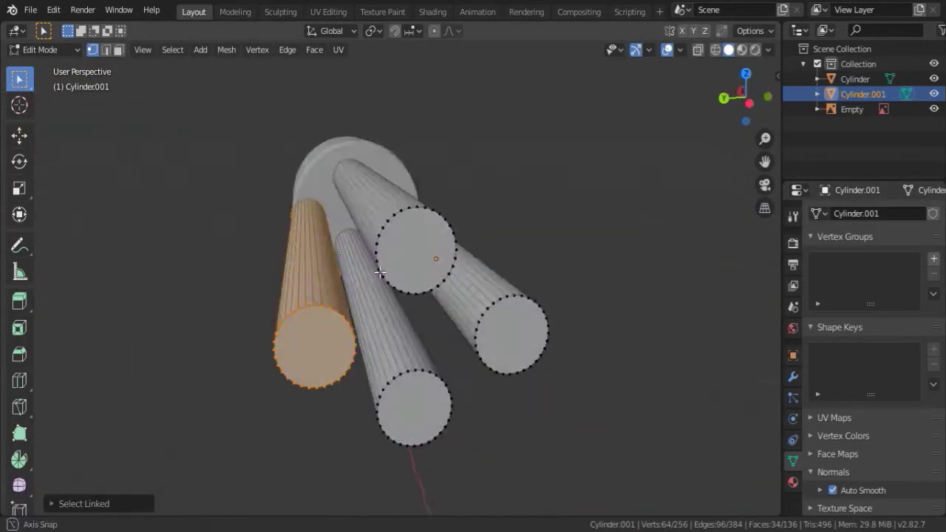
Step: Move the barrels along Y, placing the bottom barrel to space the ring evenly
key(g)
key(y)
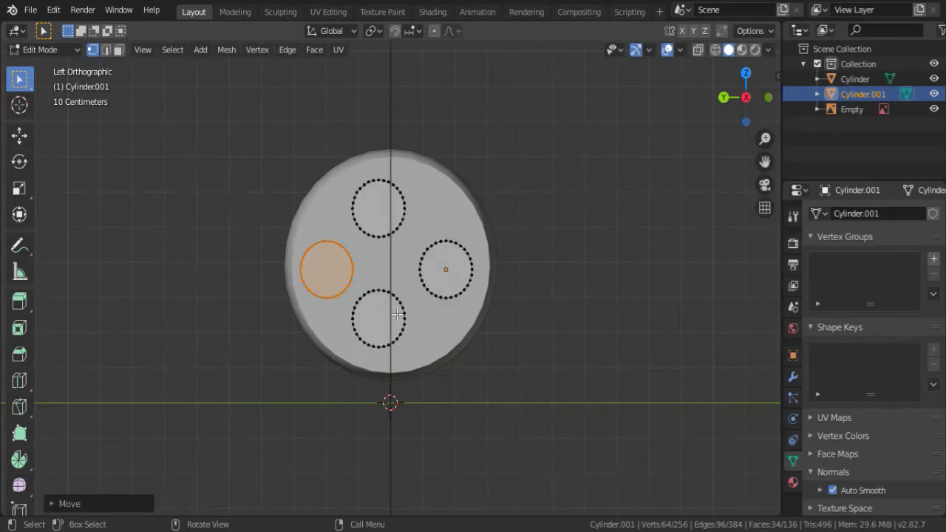
click(398, 314)
key(ctrl+l)
key(g)
key(y)
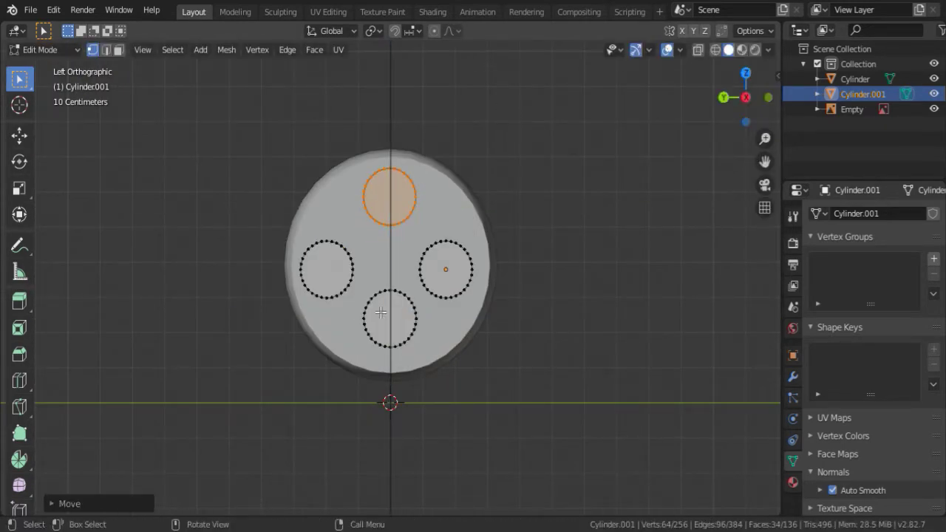
click(418, 327)
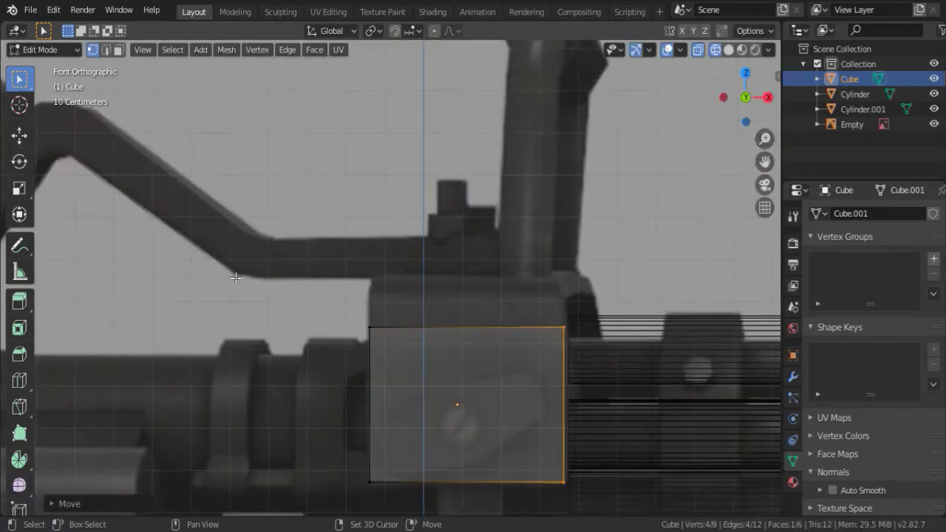
Step: Place the loop cut on the cube and move the selected edge sideways along Y
click(708, 229)
mouse_move(708, 229)
middle_down()
mouse_move(481, 344)
mouse_move(376, 353)
mouse_move(518, 437)
middle_up()
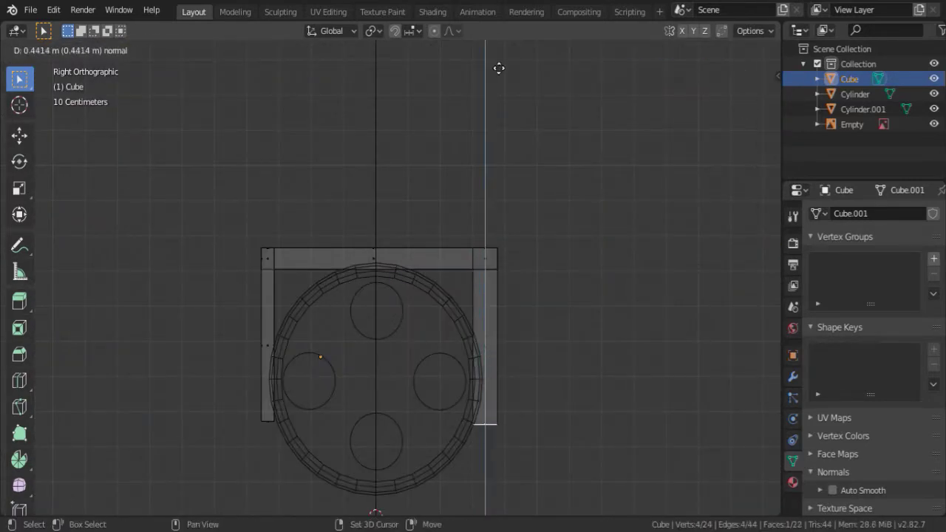
key(g)
key(y)
click(505, 399)
Step: Select the bracket's right-arm vertices and push them outward along Y
scroll(507, 390, up, 3)
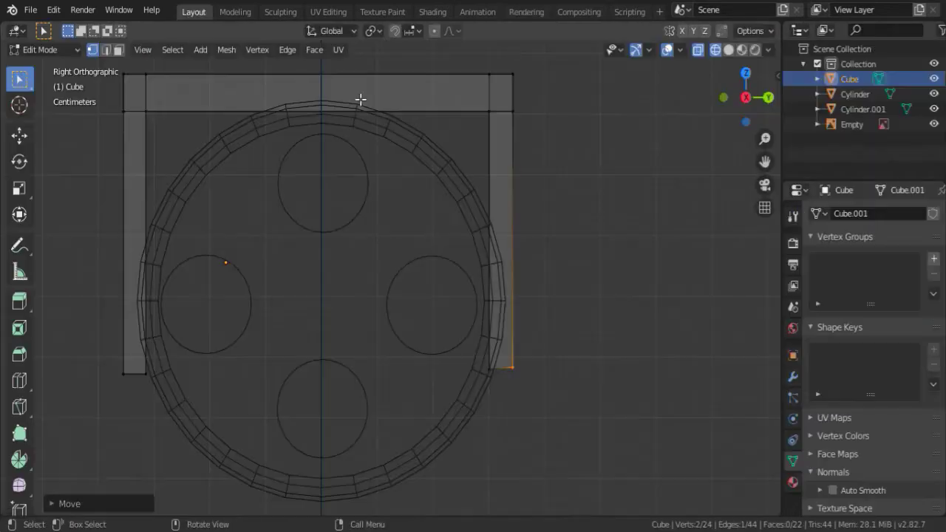
scroll(361, 99, down, 3)
drag(469, 80, 475, 300)
scroll(476, 300, up, 3)
key(g)
key(y)
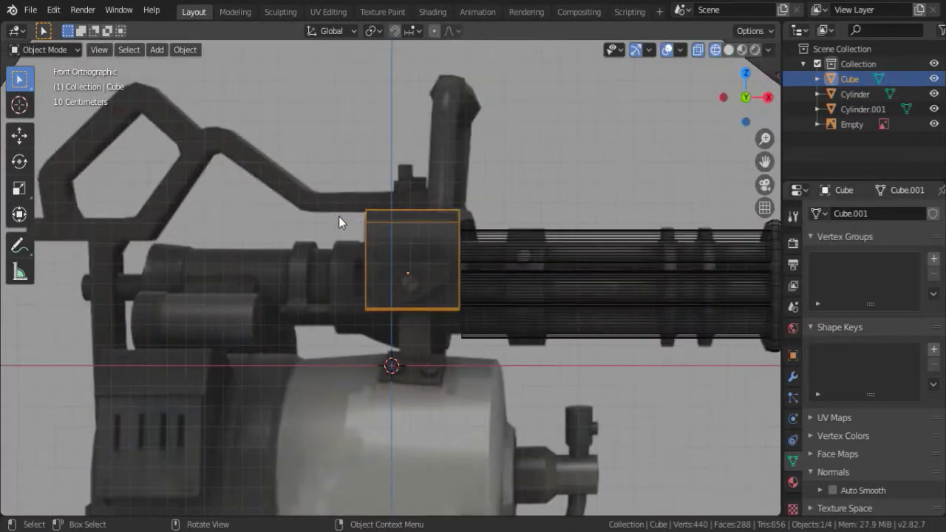
Step: Add a smaller cylinder behind the bracket and switch back to solid shading
click(314, 290)
key(s)
click(484, 491)
key(g)
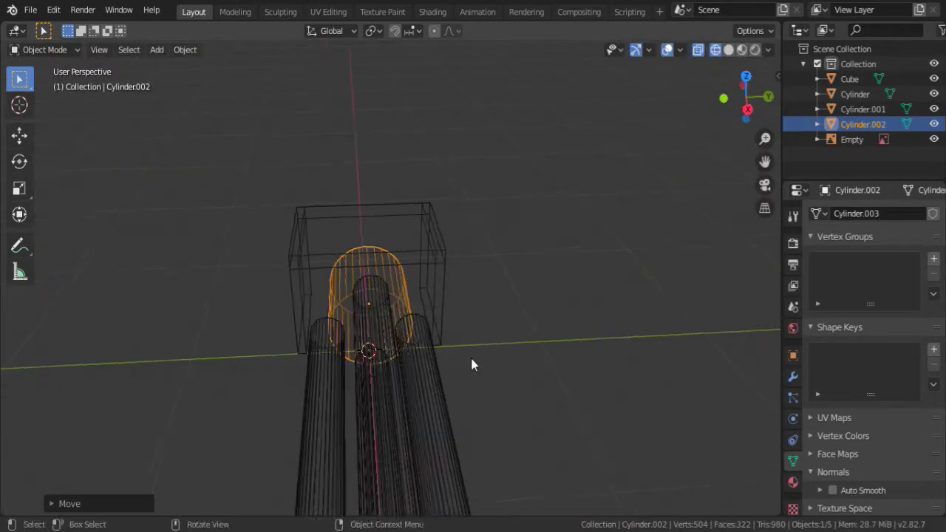
key(z)
click(370, 323)
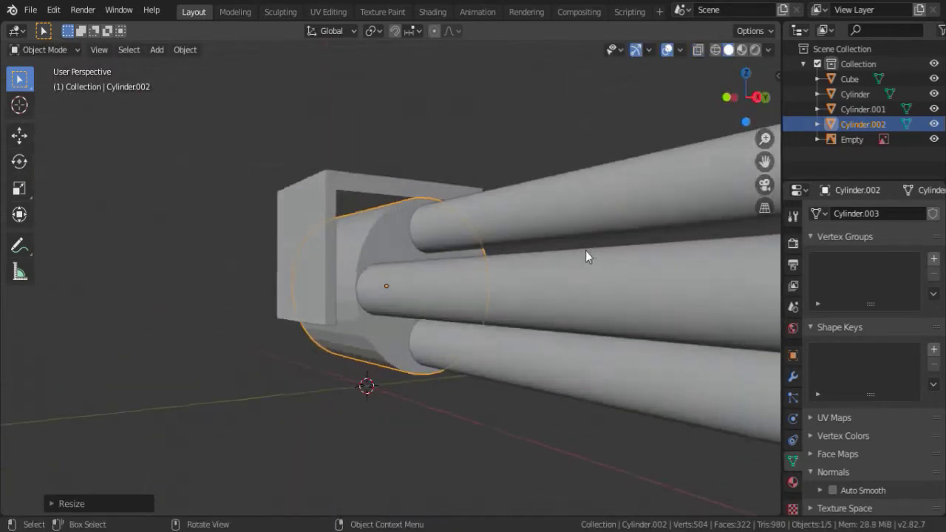
Step: Hide the bracket box in front view to isolate the new cylinder
click(294, 176)
click(372, 218)
key(KP_1)
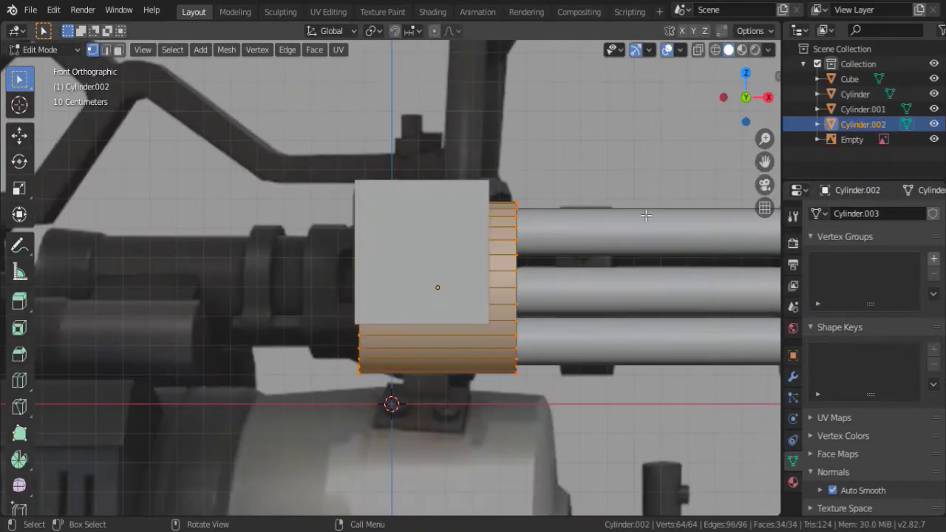
click(503, 205)
key(h)
click(482, 257)
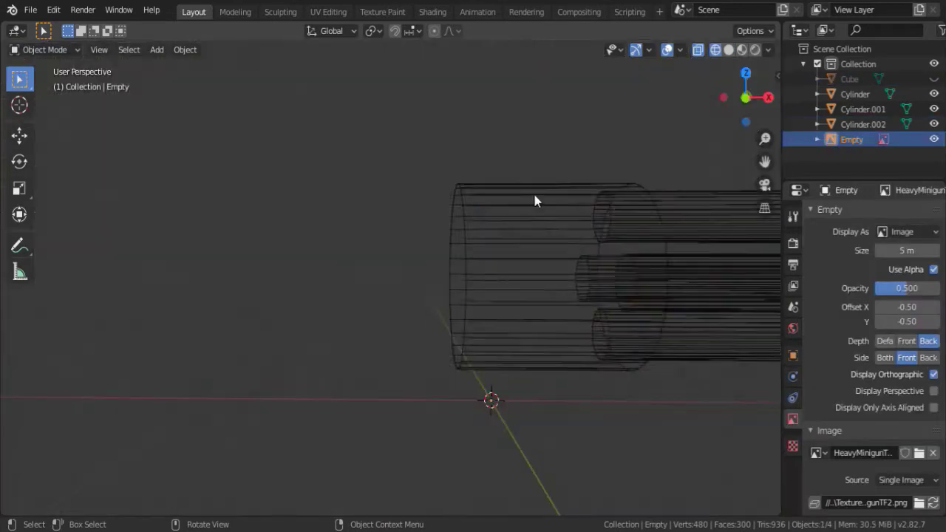
Step: Taper the new cylinder by scaling and repositioning its end rings
key(Tab)
key(b)
drag(408, 114, 535, 530)
key(s)
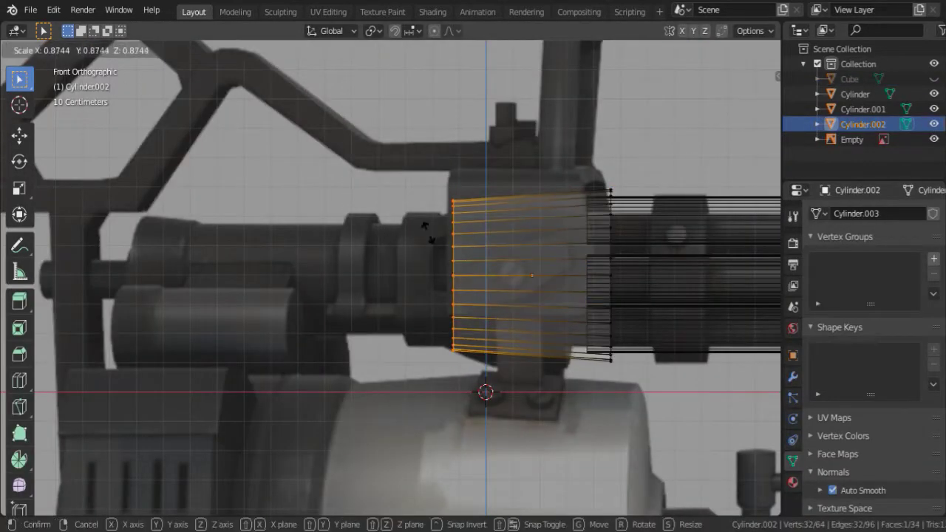
click(433, 230)
key(ctrl+i)
key(s)
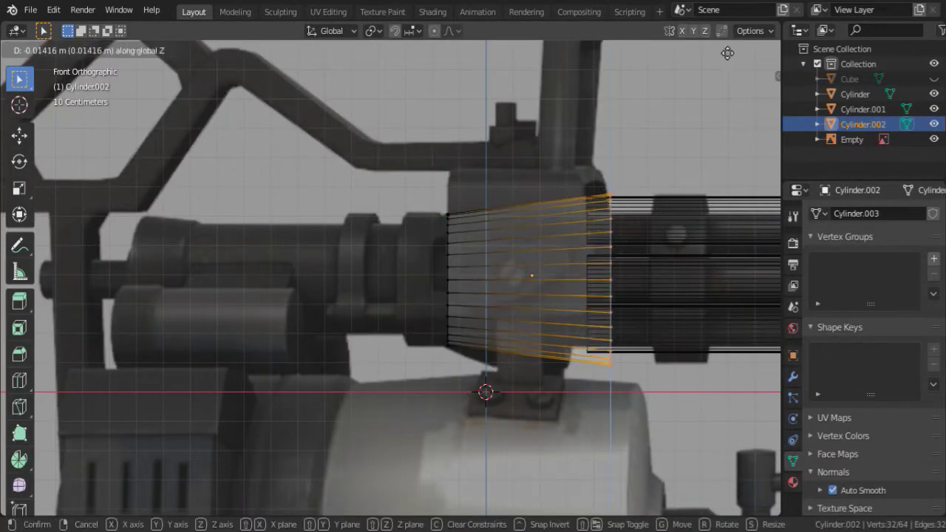
click(690, 213)
key(ctrl+i)
key(s)
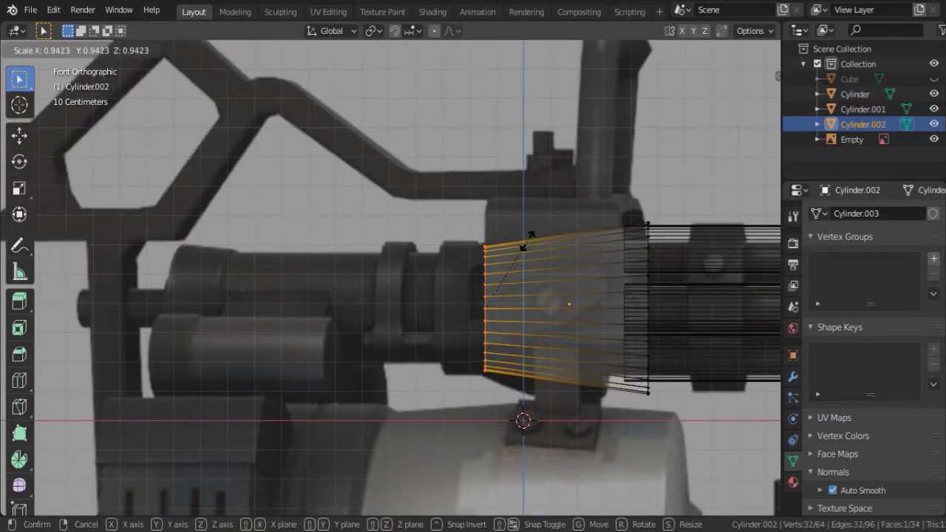
click(642, 303)
Step: Extrude the left end ring further and reposition the whole cylinder
key(e)
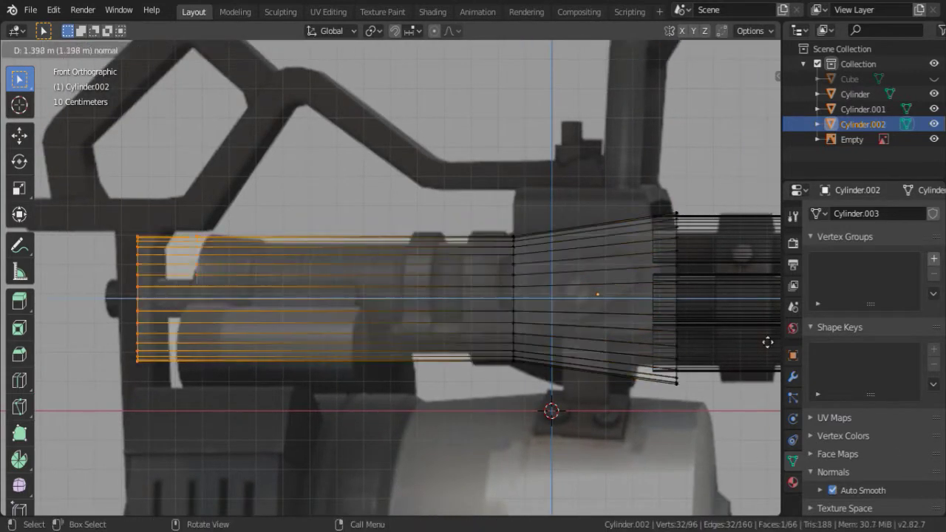
click(538, 338)
key(s)
click(772, 199)
key(s)
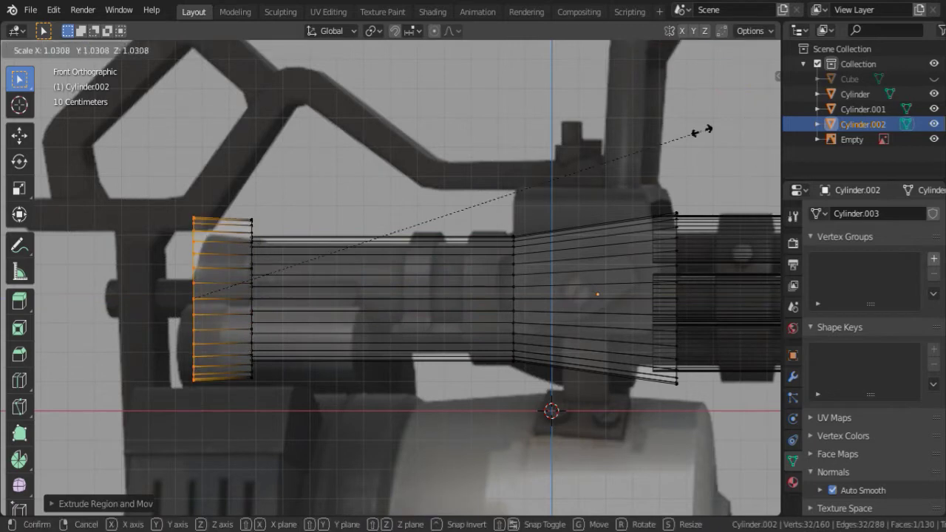
key(Escape)
key(l)
key(g)
click(344, 499)
Step: Move the cylinder's left end ring along X and unhide the bracket box
mouse_move(312, 164)
mouse_down()
mouse_move(386, 444)
mouse_move(348, 363)
mouse_up()
key(g)
key(x)
click(222, 281)
middle_drag(221, 281, 807, 275)
key(Tab)
key(alt+h)
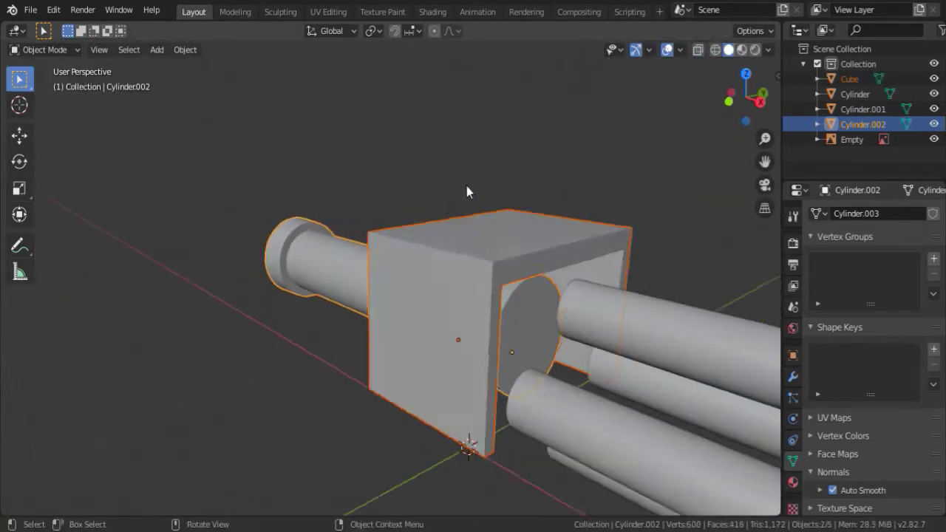
Step: Scale the rear cylinder's end cap and move it vertically along Z
key(Tab)
middle_drag(467, 190, 517, 221)
click(488, 244)
key(s)
click(559, 155)
key(g)
key(z)
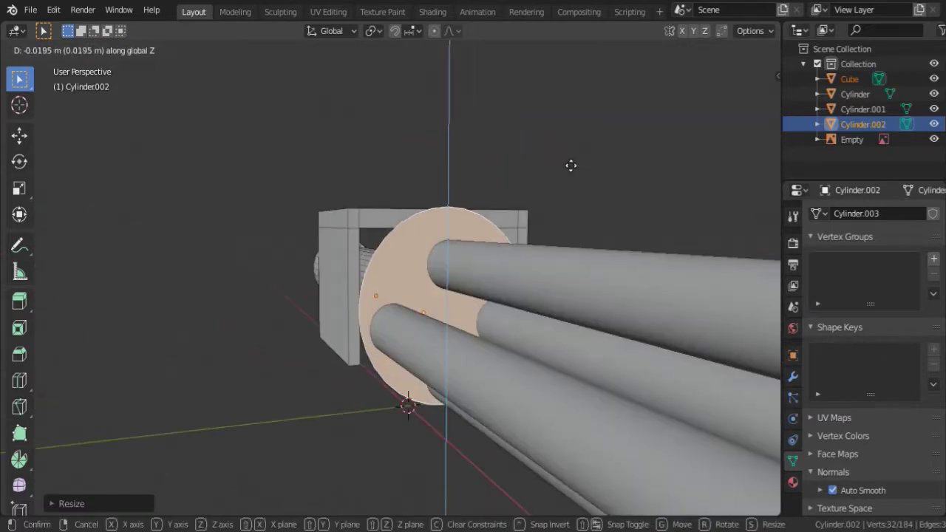
click(570, 165)
key(l)
Step: Scale the whole rear cylinder piece from the side view
middle_drag(473, 332, 592, 460)
key(ctrl+KP_3)
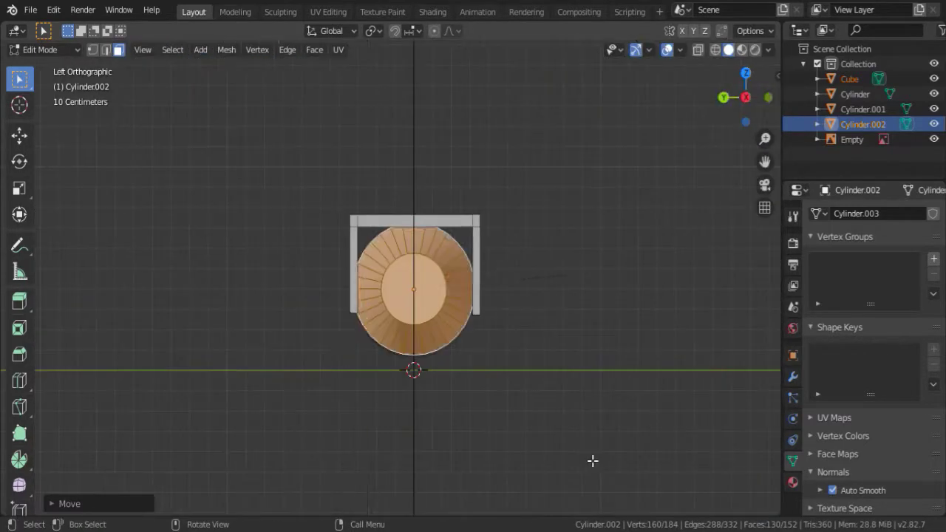
key(s)
click(545, 274)
key(Tab)
Step: Delete the tapered rear cylinder piece from the front view
mouse_move(544, 274)
middle_down()
mouse_move(102, 133)
mouse_move(295, 115)
mouse_move(484, 143)
mouse_move(370, 296)
middle_up()
scroll(484, 144, down, 5)
scroll(629, 387, down, 1)
key(KP_1)
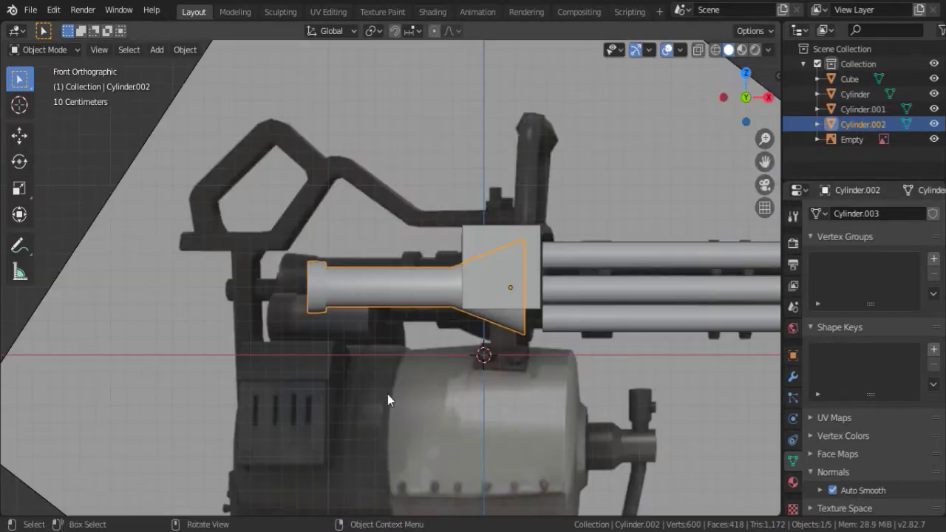
click(386, 275)
key(Delete)
Step: Add a new cube near the reference handle, shrink it to a small block, and edit its mesh
click(494, 261)
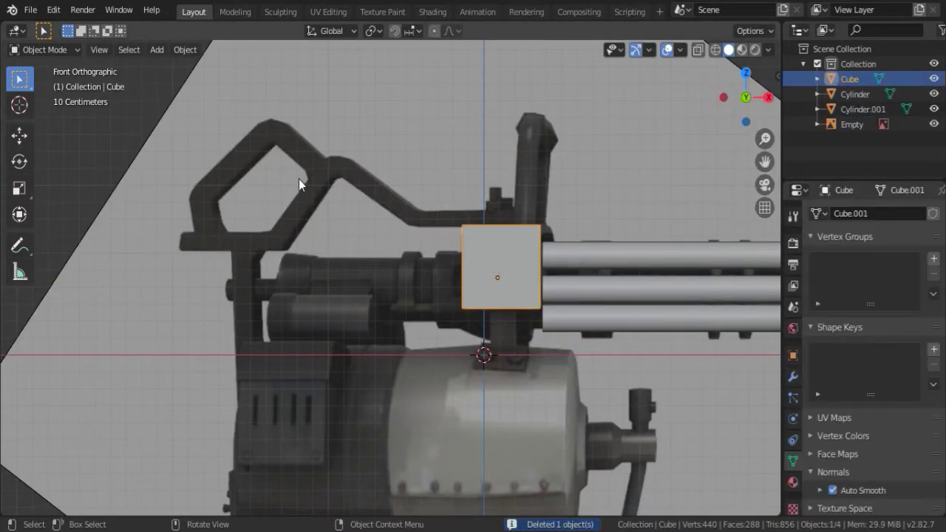
shift+middle_drag(299, 179, 380, 228)
key(shift+a)
click(602, 283)
key(s)
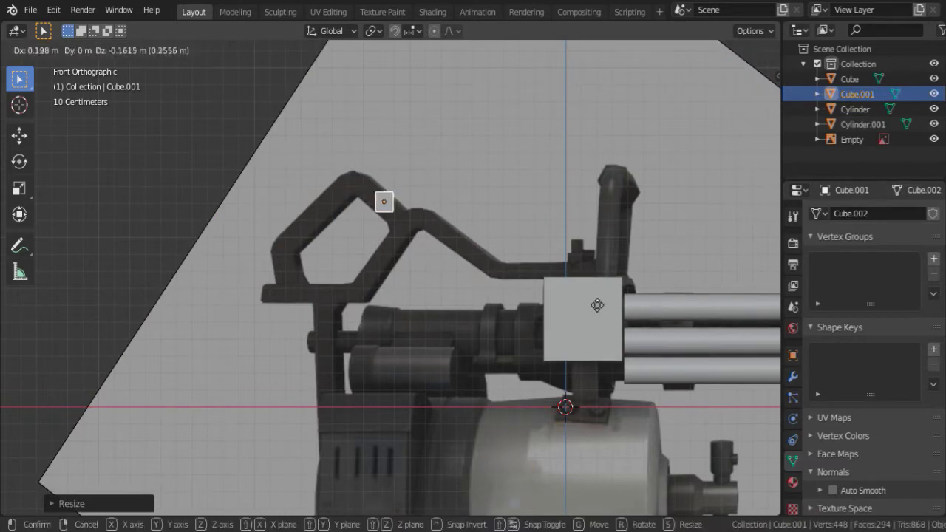
key(Tab)
key(KP_Decimal)
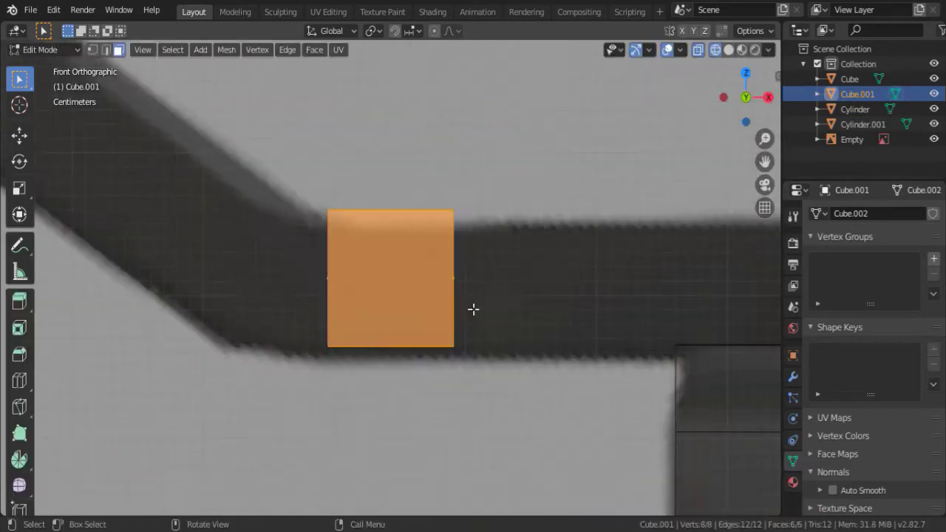
Step: Extrude the block's left end and tilt it to follow the handle's slope
click(501, 245)
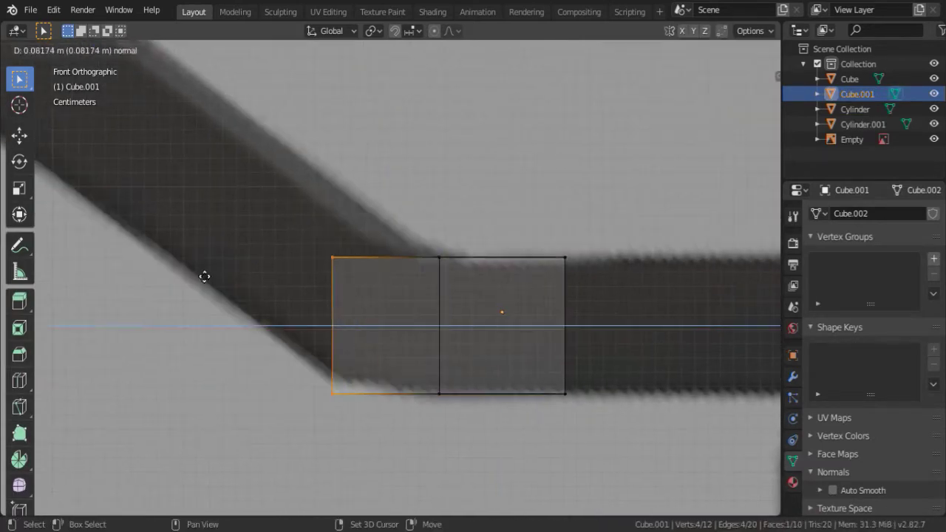
key(r)
click(91, 158)
key(g)
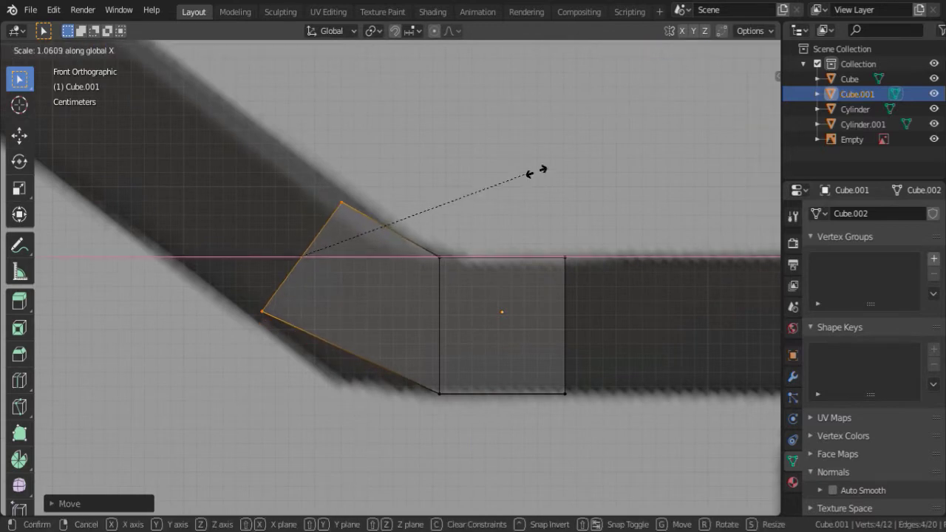
key(z)
click(270, 345)
Step: Add two loop cuts across the slanted section to round the bend
key(ctrl+r)
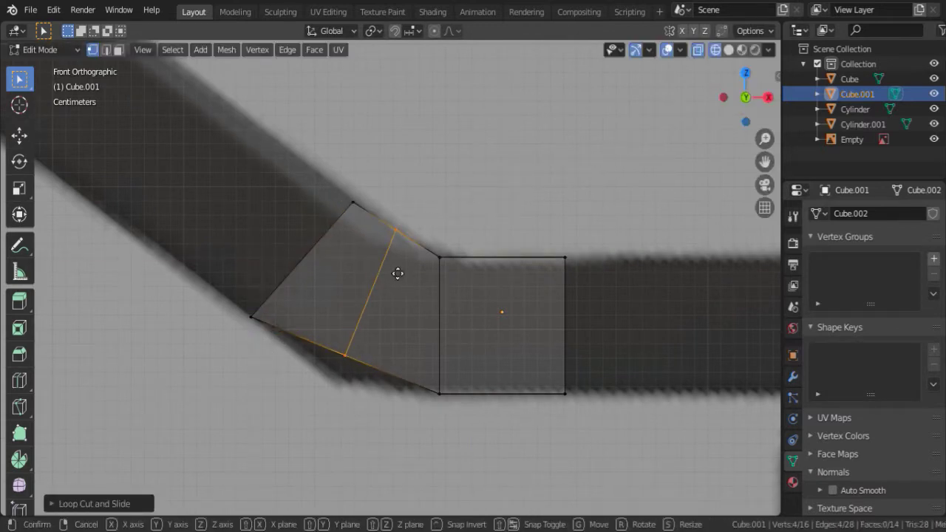
click(397, 270)
right_click(406, 242)
key(ctrl+r)
click(424, 323)
right_click(309, 312)
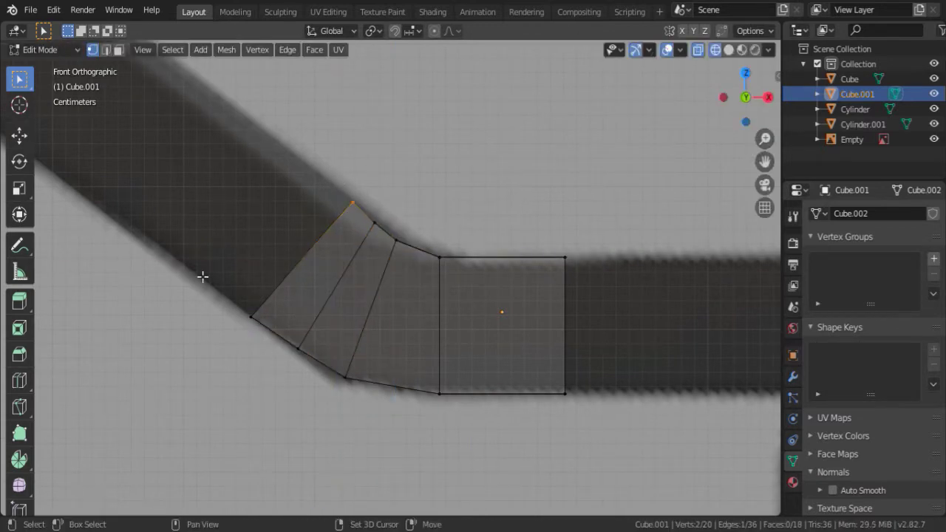
Step: Extrude the end up the handle's long diagonal and adjust the end edge vertically
key(r)
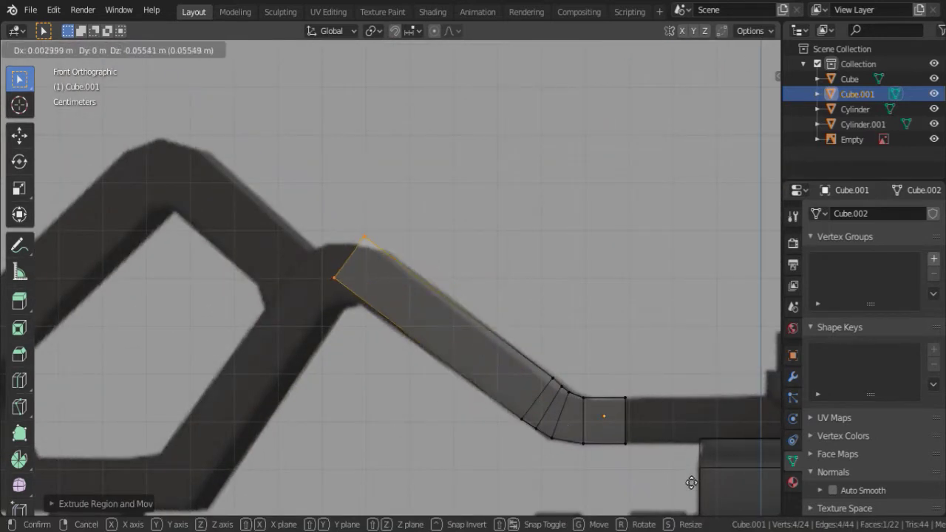
click(488, 52)
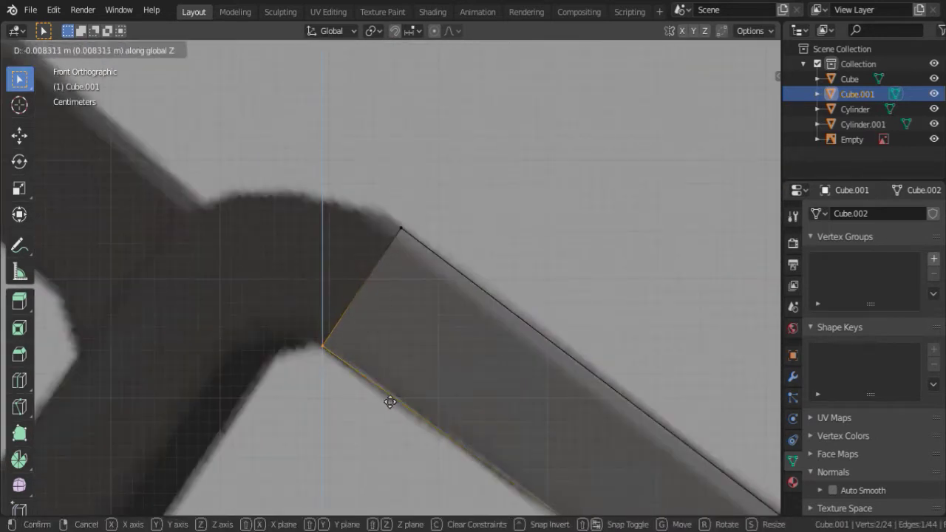
scroll(386, 402, up, 3)
key(e)
key(r)
click(591, 153)
Step: Extrude the edge at the upper bend and rotate it around the corner
key(g)
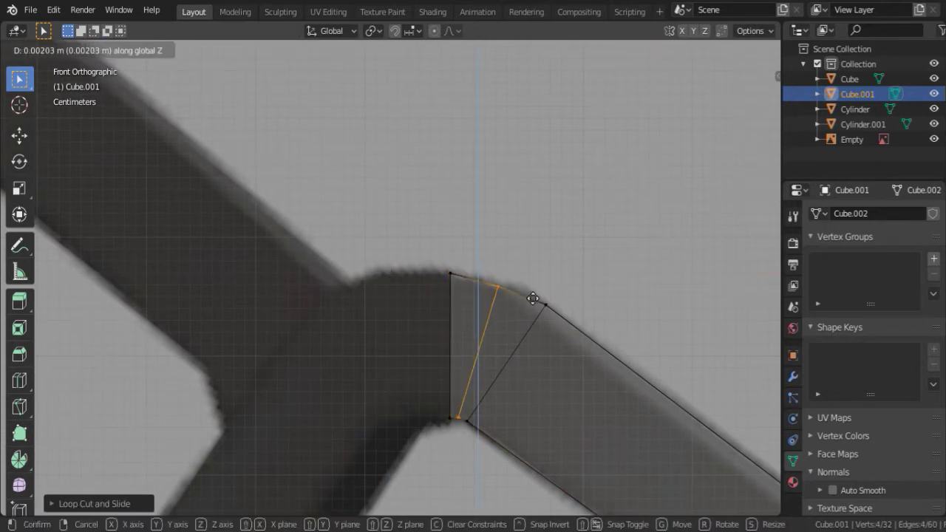
shift+middle_drag(439, 487, 480, 453)
drag(479, 285, 508, 378)
key(e)
key(r)
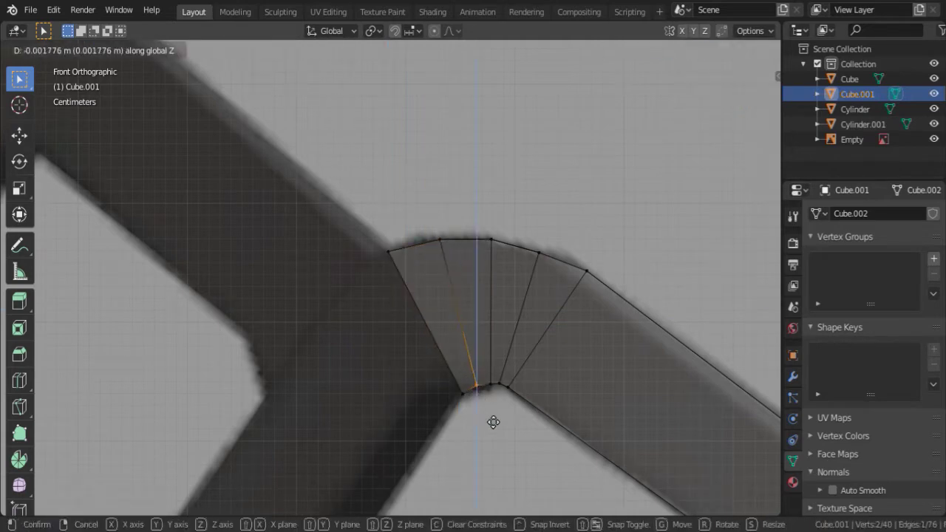
Step: Extrude the tube's end edge repeatedly along the handle's upper arm
alt+click(385, 222)
scroll(573, 237, down, 4)
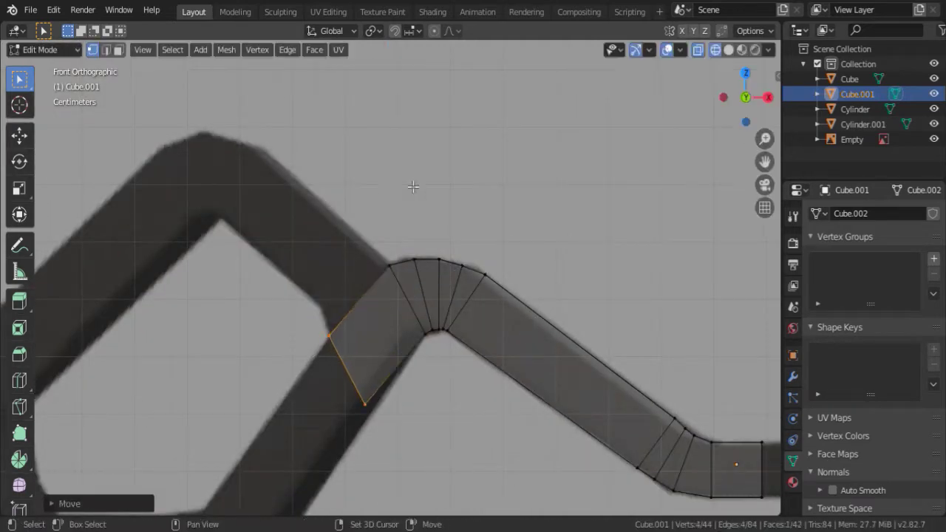
scroll(502, 328, up, 4)
key(e)
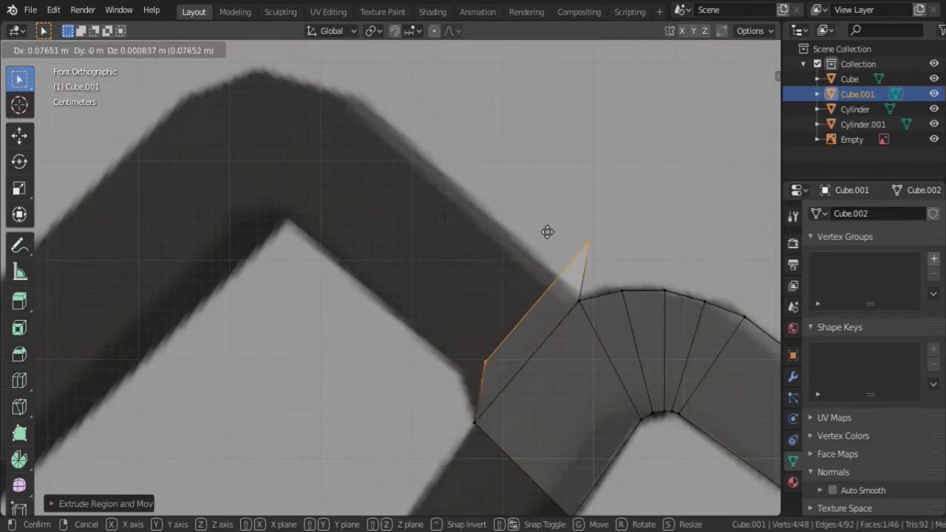
shift+middle_drag(457, 377, 534, 472)
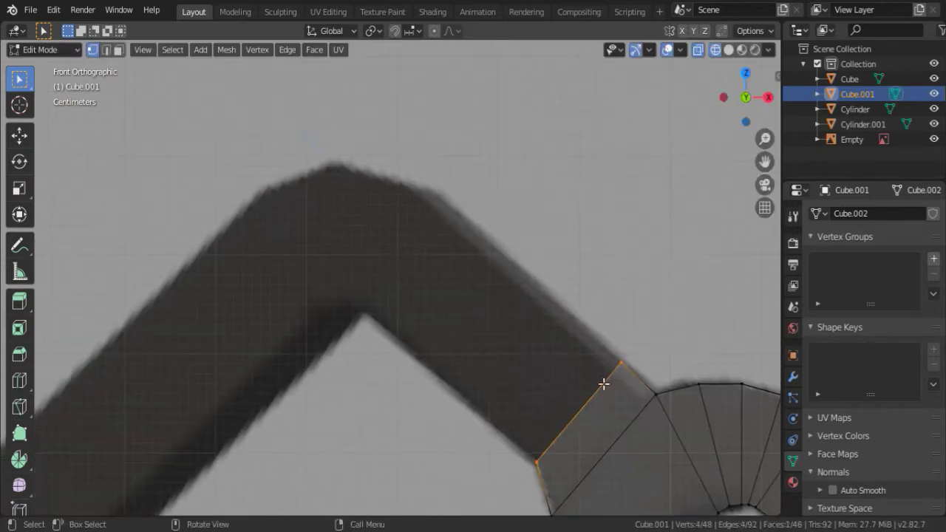
key(e)
shift+middle_drag(298, 141, 358, 230)
key(e)
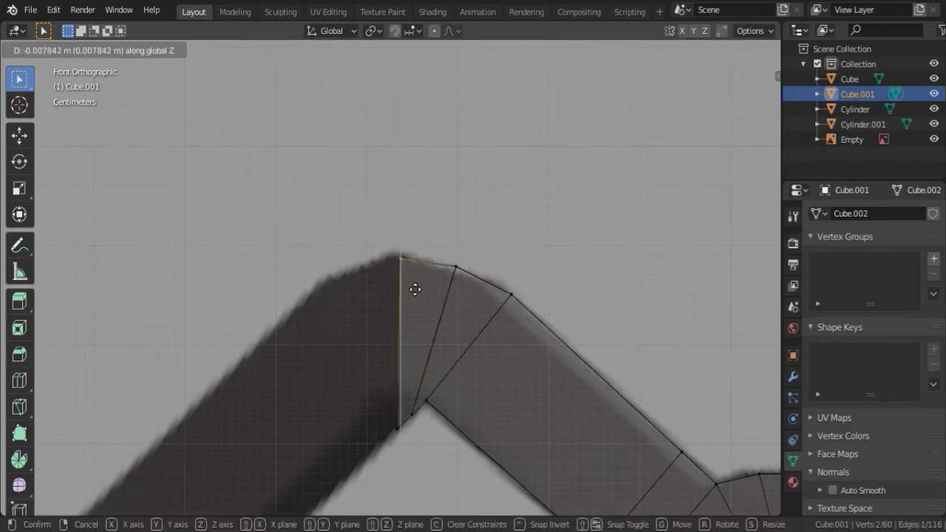
Step: Extrude over the handle's peak, rotate around it, and continue down the left side
key(e)
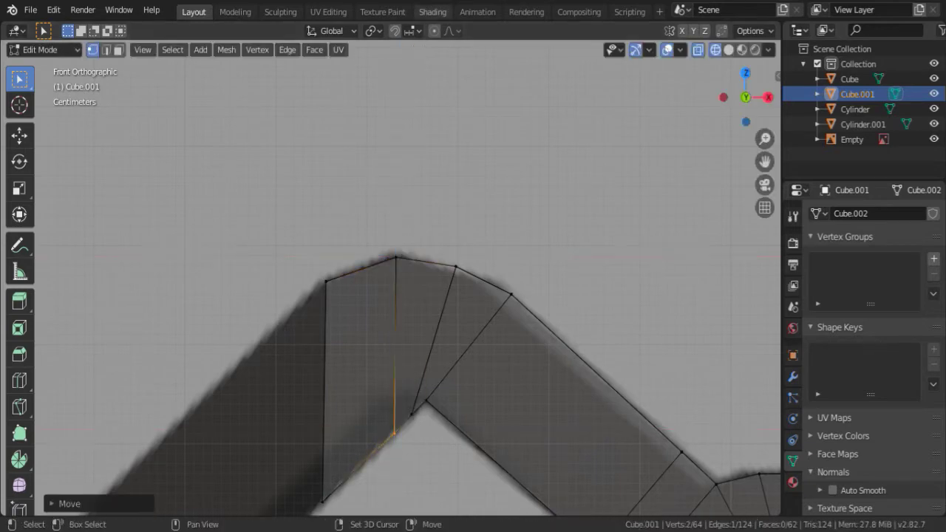
shift+middle_drag(394, 286, 439, 116)
key(r)
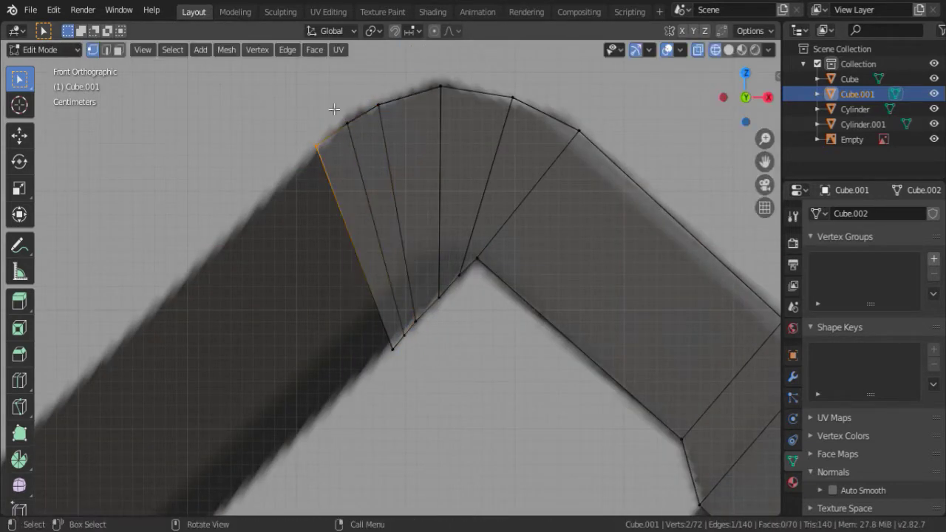
scroll(303, 109, down, 4)
key(e)
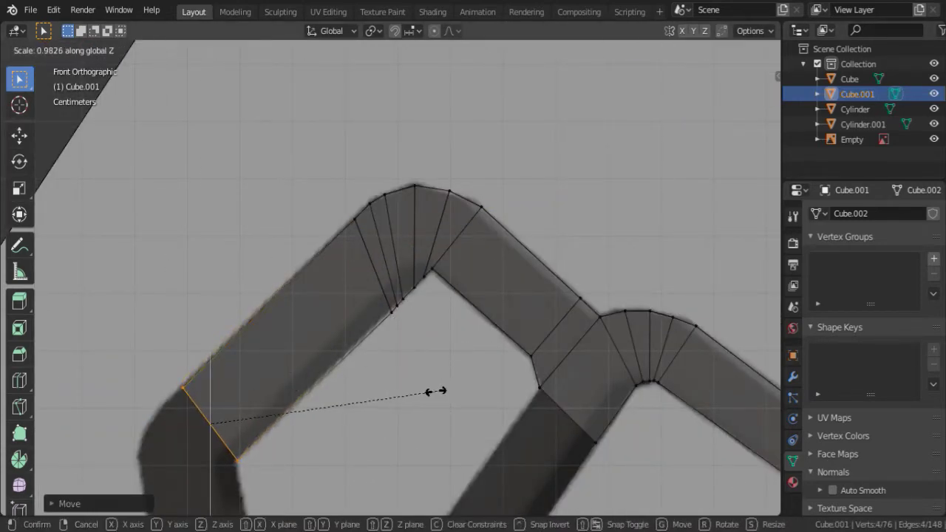
key(Escape)
scroll(100, 186, up, 3)
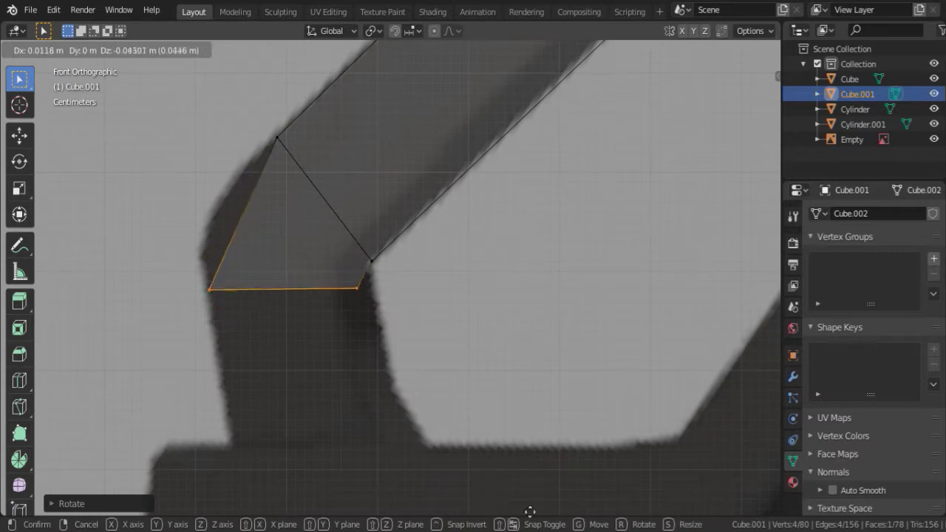
key(e)
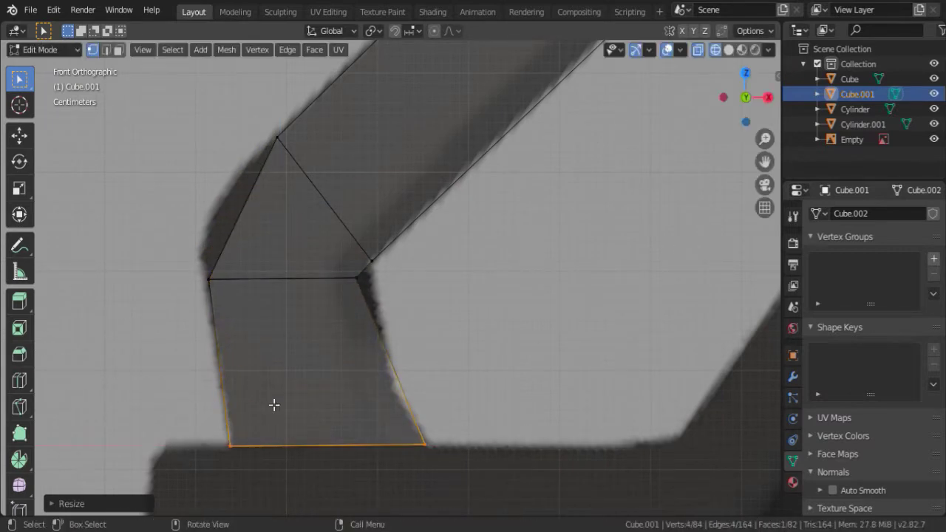
Step: Finish the downward extrusion, slide the vertex along X, and exit Edit Mode
click(181, 209)
scroll(281, 289, up, 2)
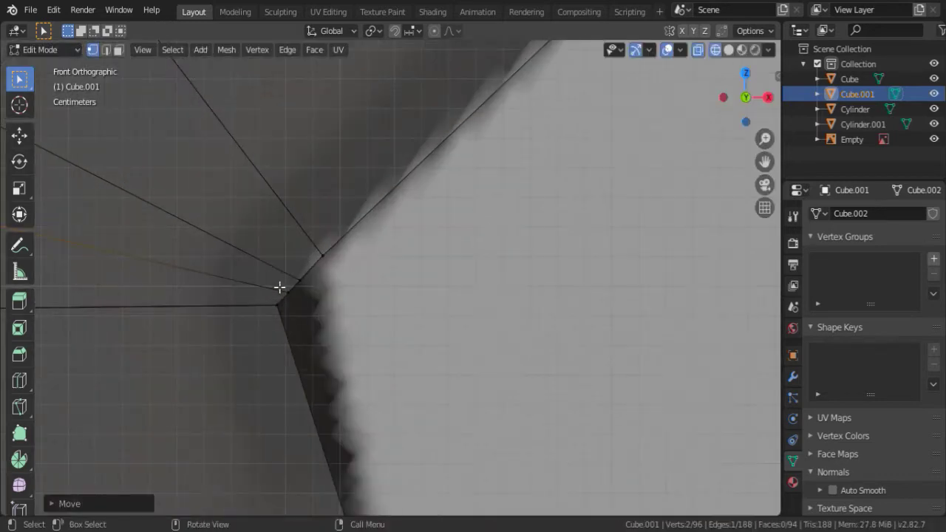
key(g)
key(x)
key(g)
key(x)
scroll(328, 348, down, 5)
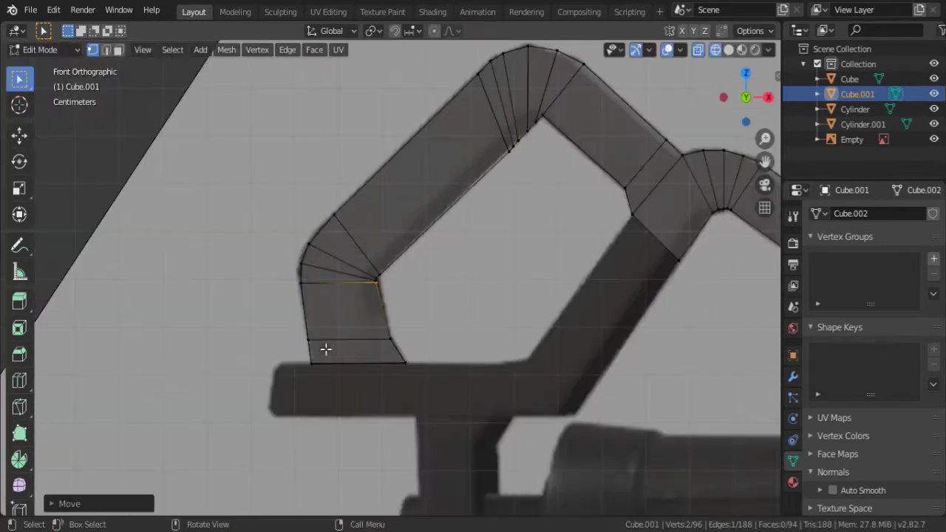
key(Tab)
Step: Apply smooth shading with auto smooth to the handle, then edit it in front view
middle_drag(327, 348, 495, 232)
right_click(494, 232)
click(495, 232)
click(832, 490)
key(Tab)
key(KP_1)
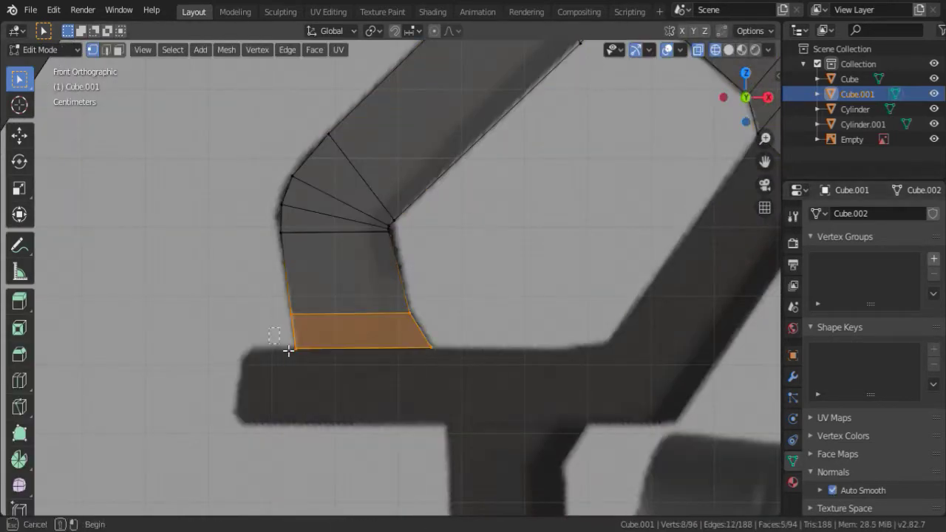
Step: Extrude the leg's bottom face down and leftward along the base bar
key(e)
click(338, 428)
key(b)
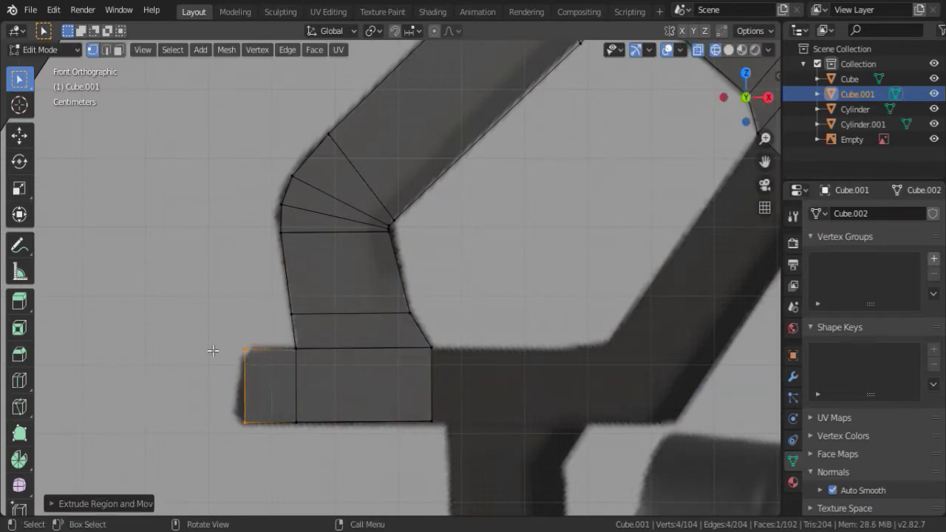
scroll(213, 350, up, 3)
key(b)
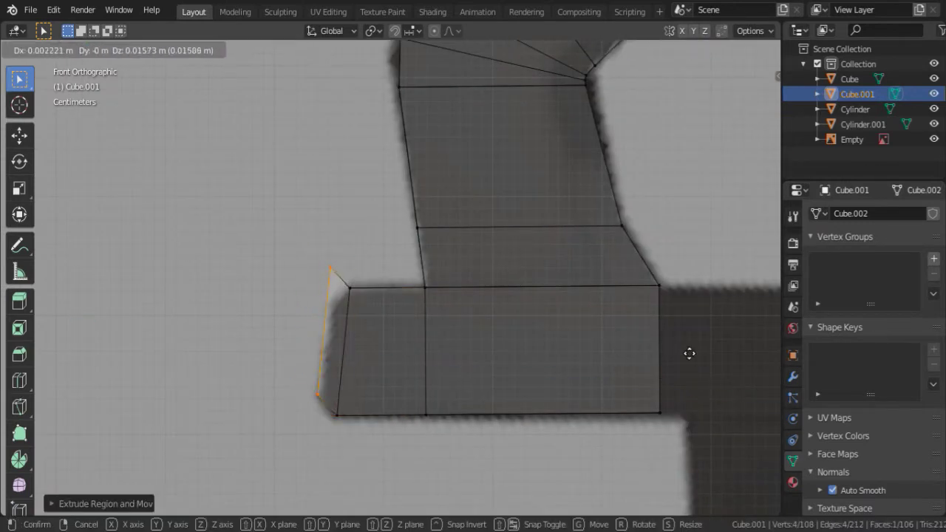
click(320, 325)
Step: Reposition the base bar's right-side edge along X and extrude its right end
shift+middle_drag(619, 326, 338, 289)
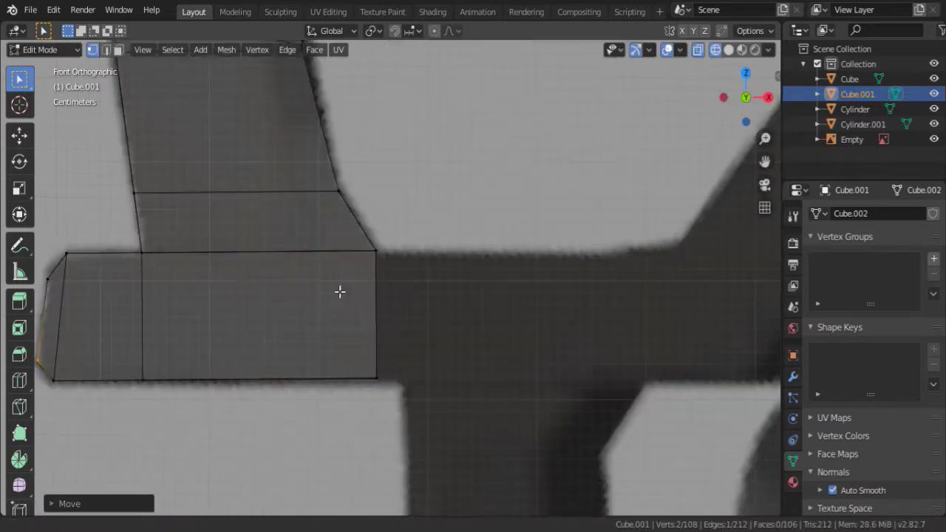
drag(354, 222, 427, 428)
key(g)
key(x)
click(427, 421)
scroll(433, 235, down, 4)
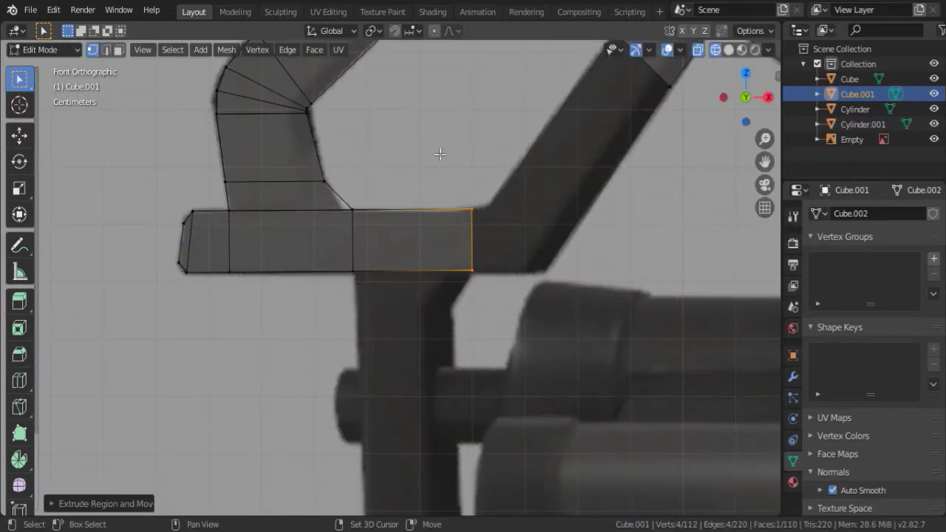
shift+middle_drag(440, 154, 380, 276)
key(e)
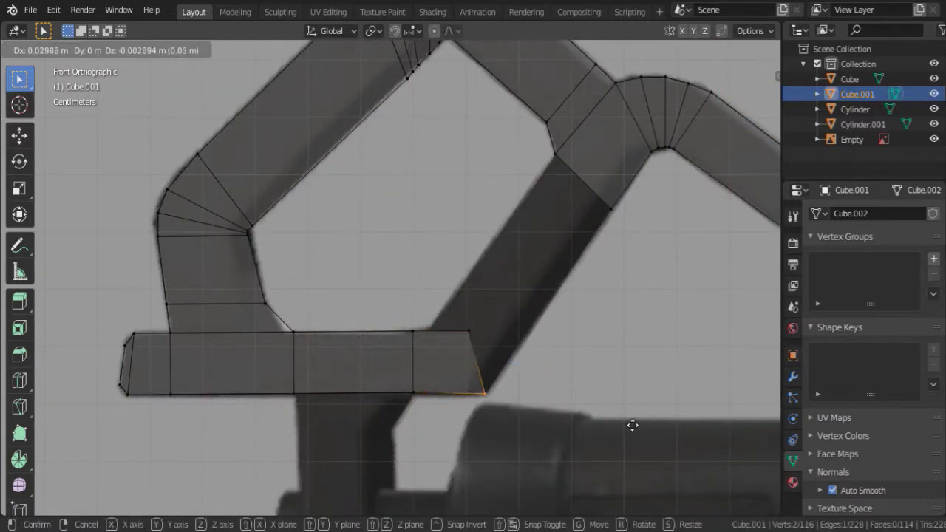
Step: Extrude the frame's slanted end face up and to the right
click(633, 425)
drag(443, 281, 494, 355)
shift+middle_drag(490, 342, 479, 390)
key(e)
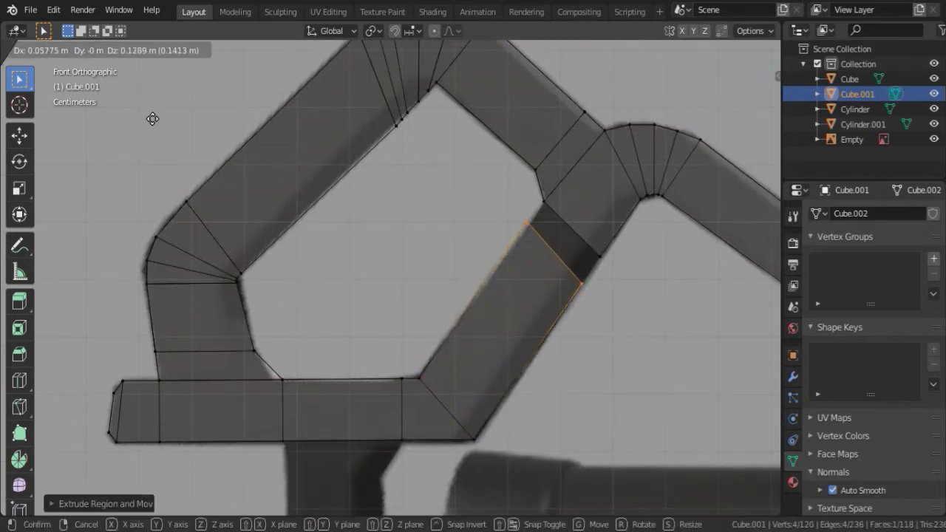
click(133, 99)
mouse_move(134, 98)
middle_down()
mouse_move(396, 222)
mouse_move(569, 264)
middle_up()
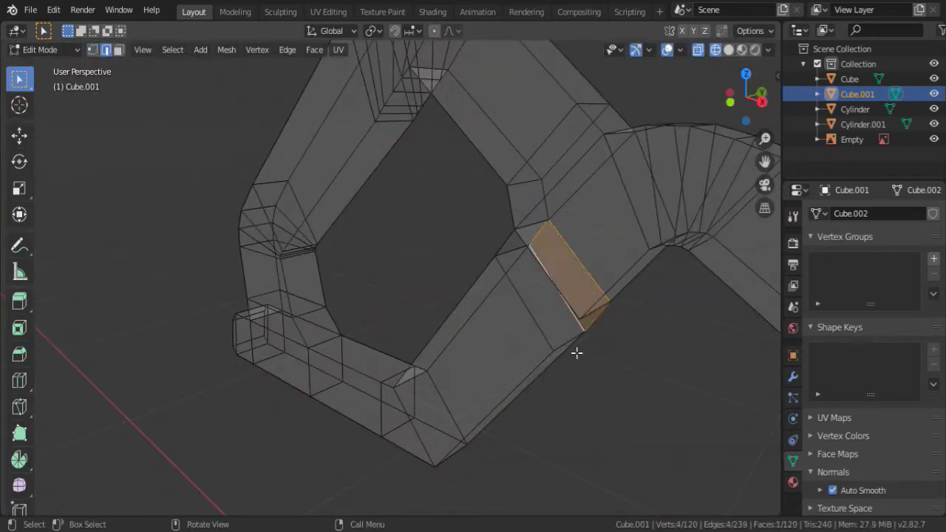
mouse_move(577, 353)
middle_down()
mouse_move(453, 190)
mouse_move(549, 301)
middle_up()
Step: In see-through front view, extrude the lower bar's bottom edge down into a scaled grip leg
key(KP_1)
key(z)
scroll(338, 298, up, 5)
drag(339, 304, 398, 368)
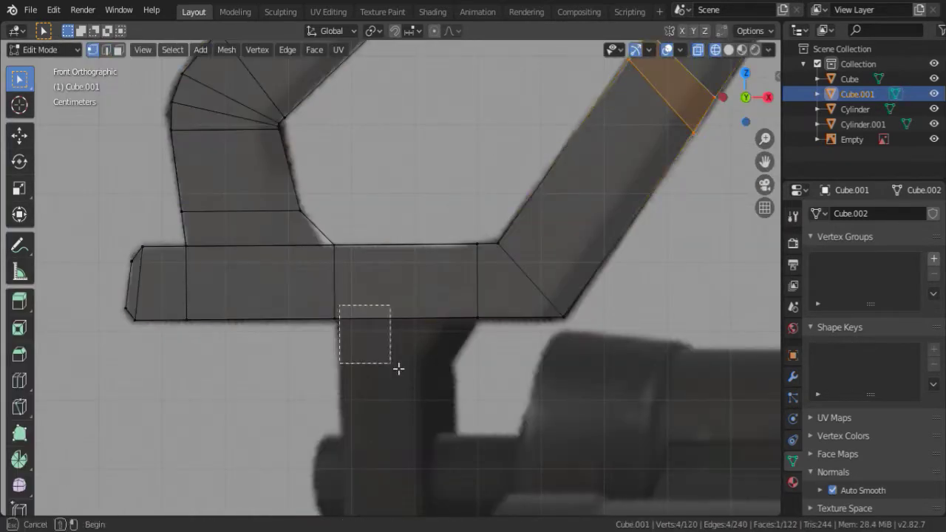
shift+middle_drag(399, 368, 394, 316)
key(e)
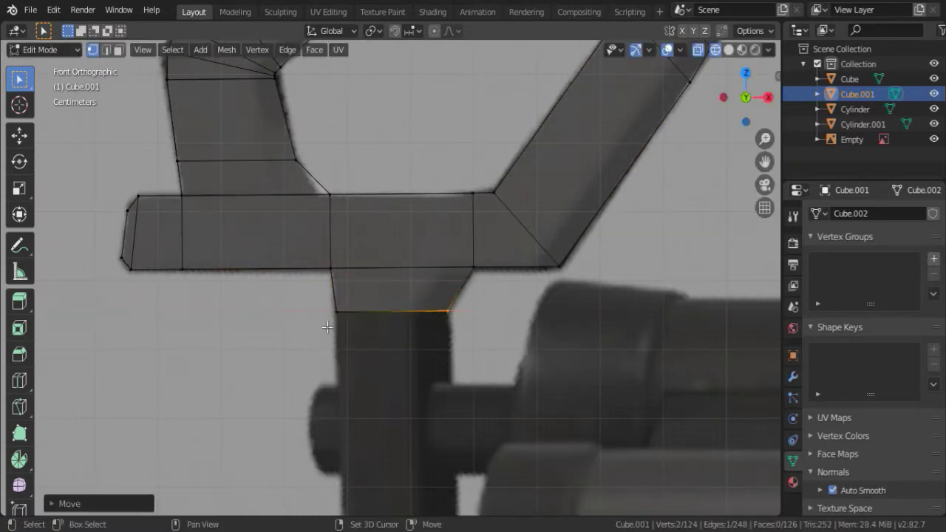
scroll(327, 327, down, 3)
mouse_move(327, 326)
shift+middle_down()
mouse_move(555, 268)
mouse_move(623, 448)
shift+middle_up()
key(e)
click(583, 463)
Step: Save HeavyMinigunTF2.blend and resume editing the handle mesh
key(ctrl+s)
key(Tab)
right_click(471, 219)
key(Escape)
key(Tab)
scroll(358, 200, up, 5)
Step: In edge select mode, merge the stray edge into the handle's inner corner
key(2)
click(383, 196)
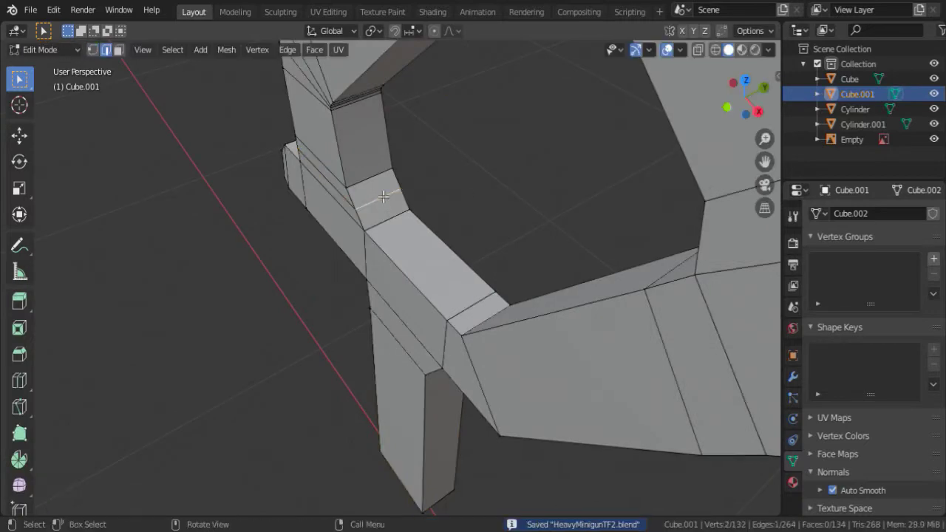
click(9, 80)
key(g)
click(490, 226)
middle_drag(490, 226, 370, 254)
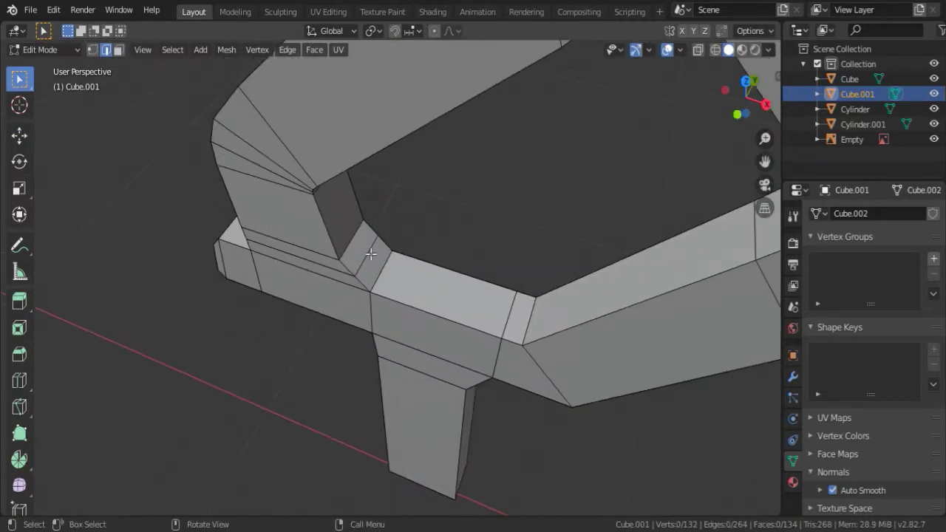
click(323, 213)
middle_drag(323, 213, 399, 176)
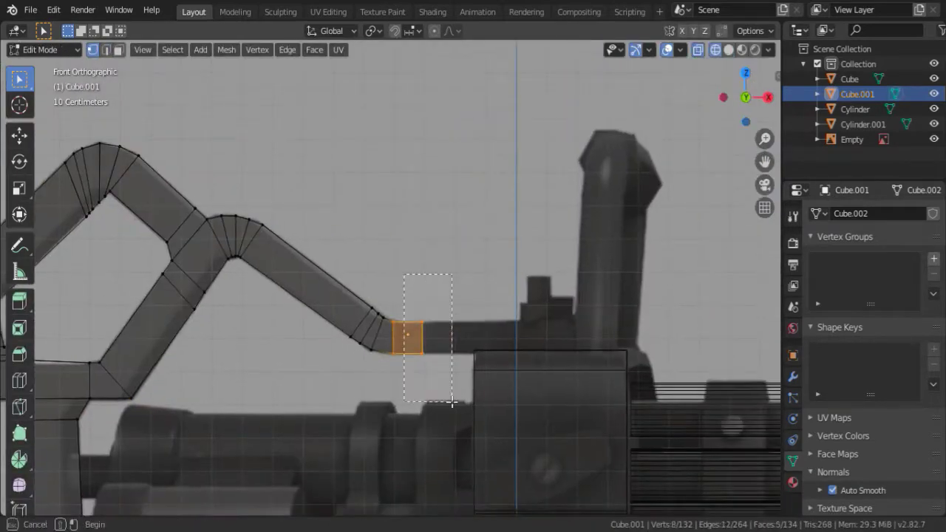
Step: Extend the front arm's end face along X, then shift it sideways along Y
drag(452, 401, 451, 401)
key(g)
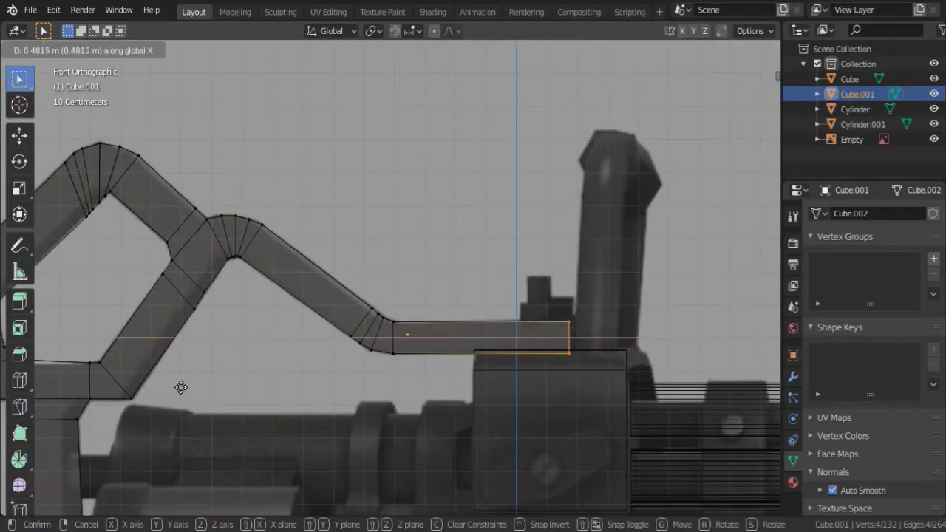
click(238, 364)
middle_drag(443, 295, 498, 249)
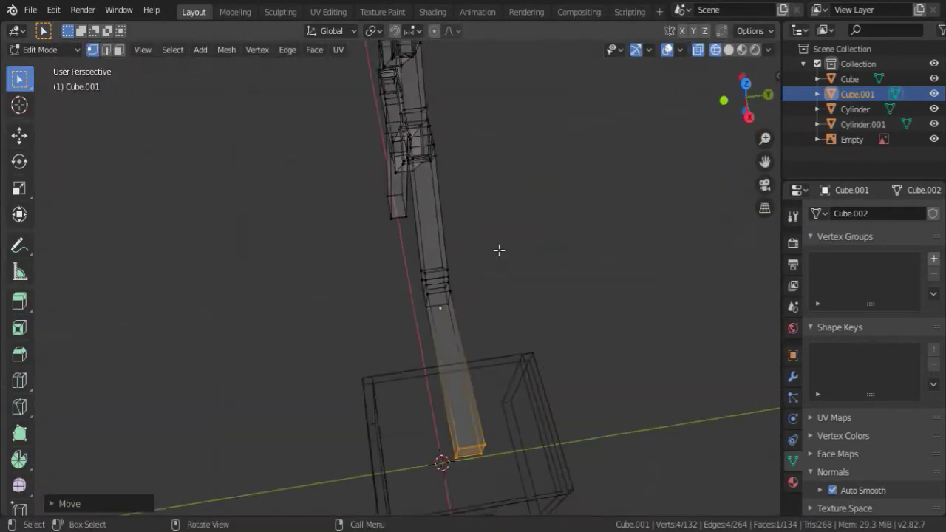
key(g)
key(y)
click(305, 161)
middle_drag(305, 161, 469, 281)
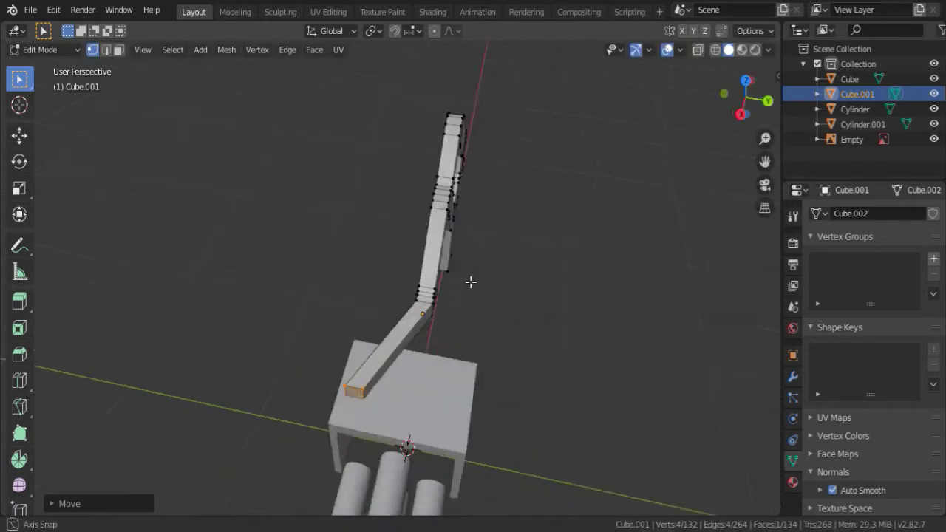
Step: Rotate the arm's end section around X into an angled strut
key(r)
key(x)
click(636, 309)
middle_drag(637, 309, 439, 315)
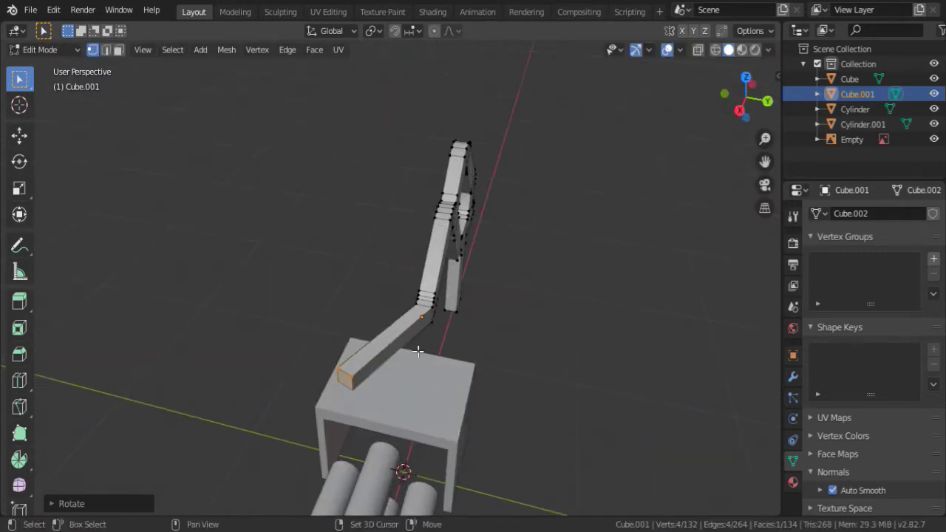
scroll(387, 317, up, 2)
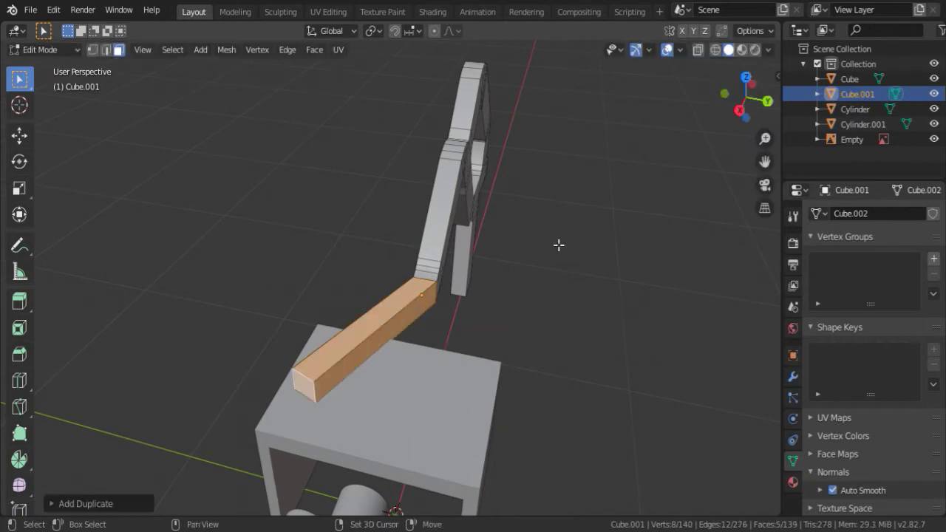
Step: Duplicate the angled strut along Y to form an inverted V, then leave Edit Mode
key(g)
key(y)
click(558, 323)
key(Tab)
mouse_move(557, 323)
middle_down()
mouse_move(416, 372)
mouse_move(362, 290)
middle_up()
Step: Rename Cube.001 to Handle1, Cylinder.001 to Barrel1 and Cylinder to Barrel2 in the Outliner
double_click(857, 94)
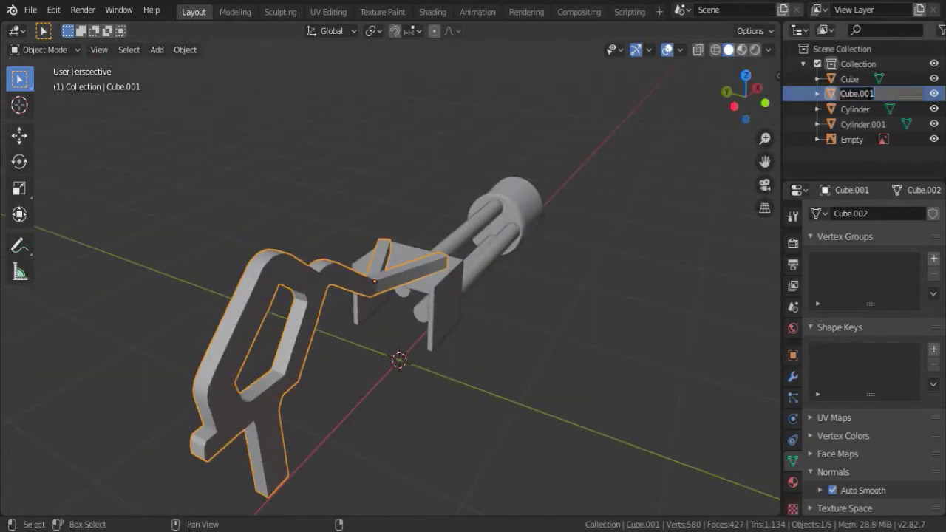
text(Handle1)
key(Return)
double_click(861, 109)
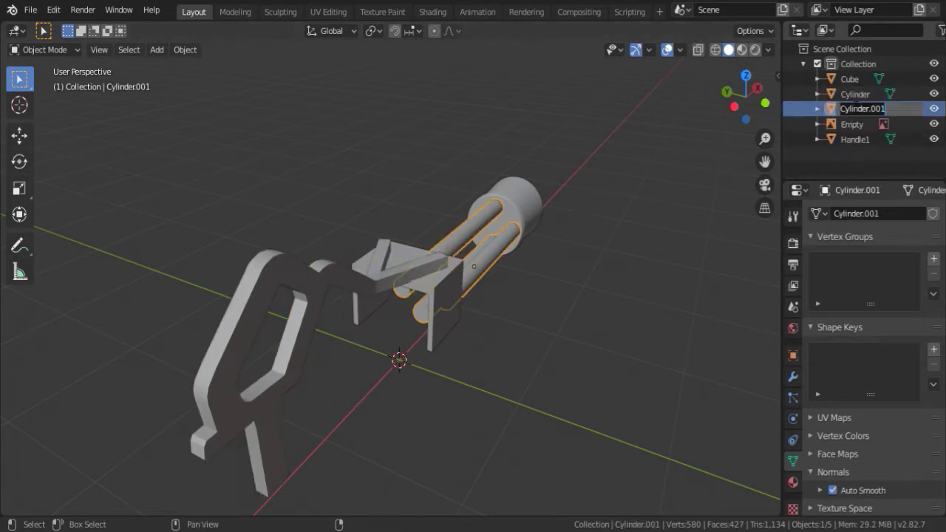
text(Barrel)
key(Return)
double_click(850, 108)
text(l2)
key(Return)
click(865, 81)
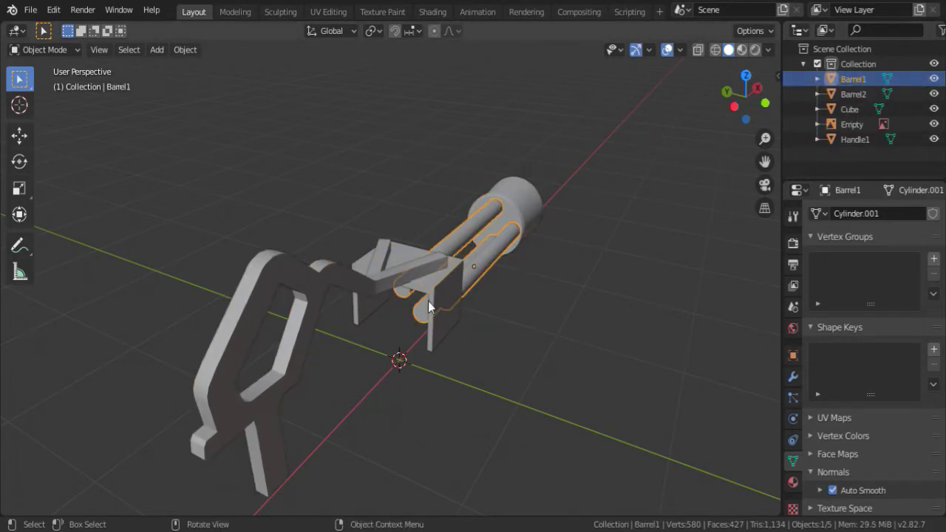
double_click(850, 109)
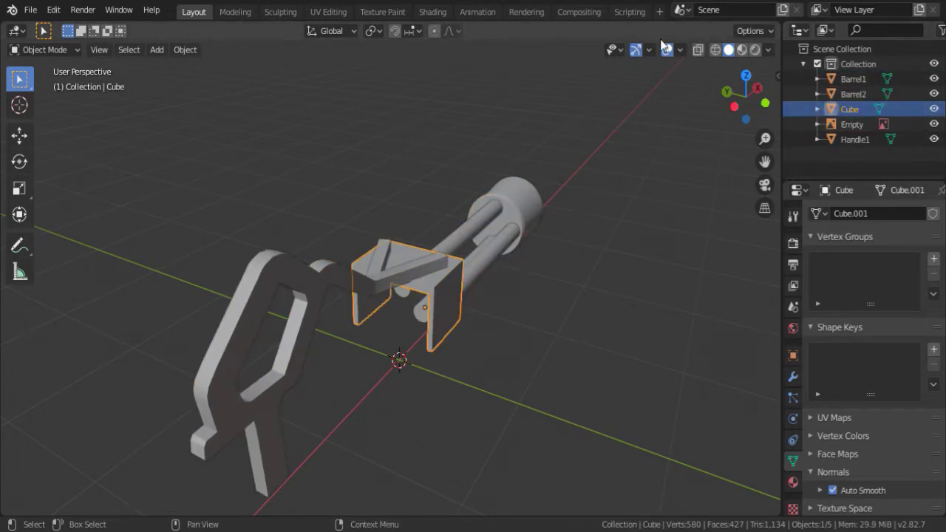
Step: Zoom in on the front orthographic view and briefly inspect Handle1 in Edit Mode
key(KP_1)
scroll(657, 271, up, 3)
scroll(591, 325, up, 2)
click(392, 292)
key(Tab)
scroll(392, 290, down, 2)
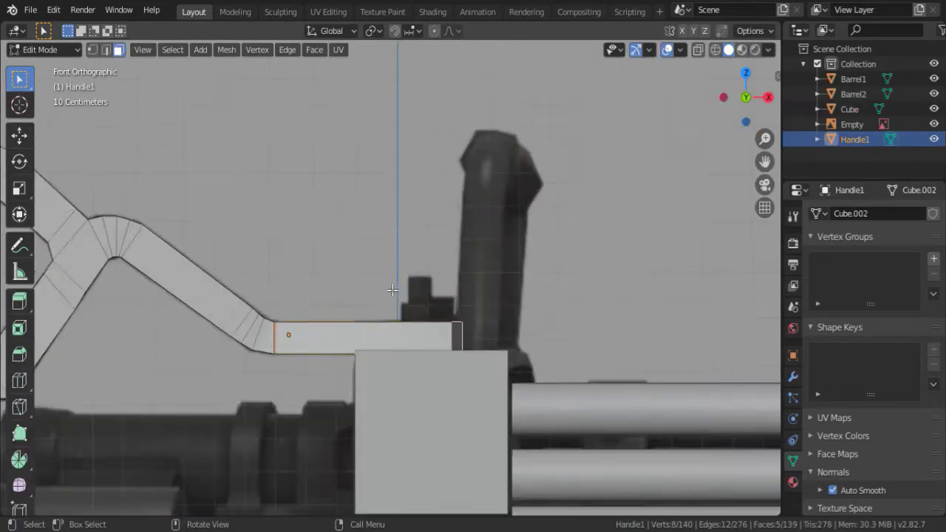
key(Tab)
scroll(391, 290, down, 3)
key(shift+a)
Step: Add a mesh cylinder, scale it down and shade it smooth with auto smooth
click(459, 306)
key(g)
click(549, 510)
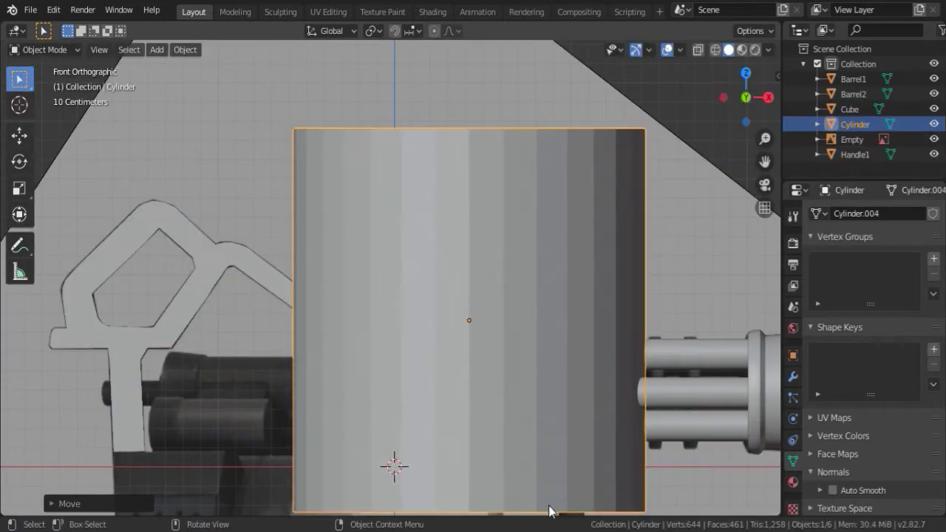
key(s)
click(781, 402)
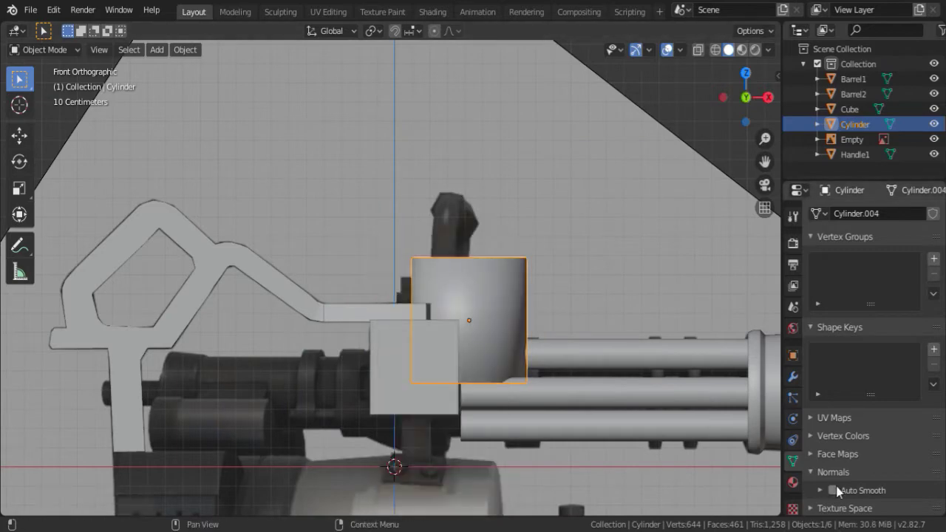
click(832, 490)
key(s)
click(441, 125)
middle_drag(440, 132, 510, 311)
key(s)
click(518, 318)
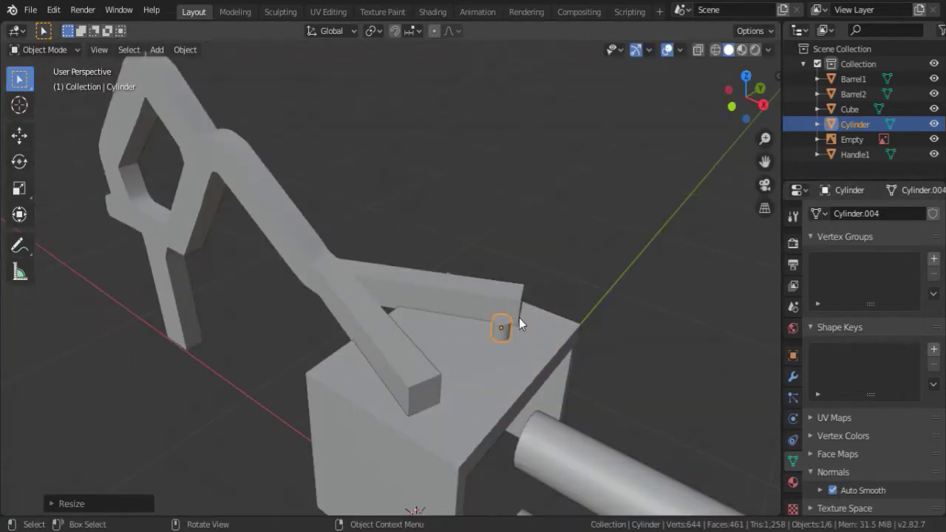
Step: In front view, shrink the cylinder further and raise it along Z onto the gun body
key(KP_1)
scroll(519, 318, up, 2)
key(s)
click(413, 347)
key(g)
key(z)
middle_drag(444, 333, 480, 340)
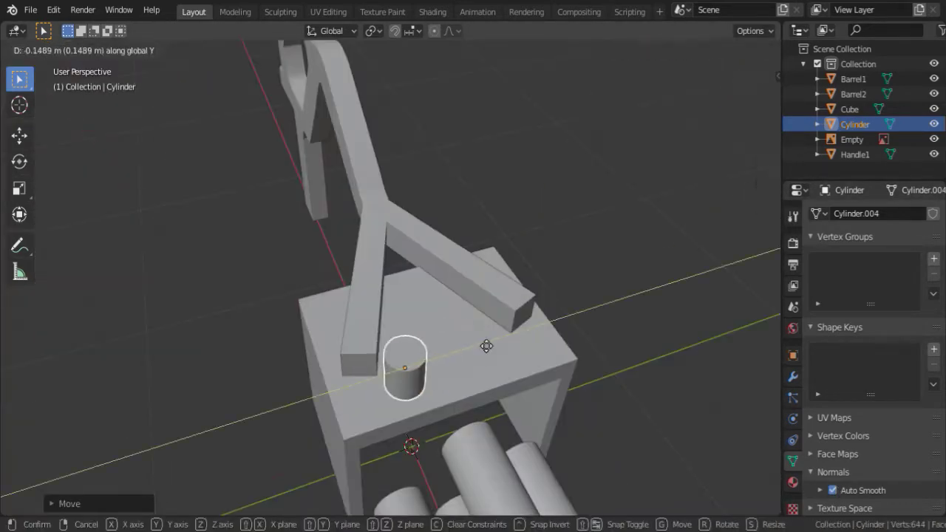
click(480, 337)
key(KP_1)
key(s)
click(330, 324)
Step: With X-ray on, move the cylinder mesh vertically in Edit Mode to its final height
scroll(633, 347, up, 3)
key(alt+z)
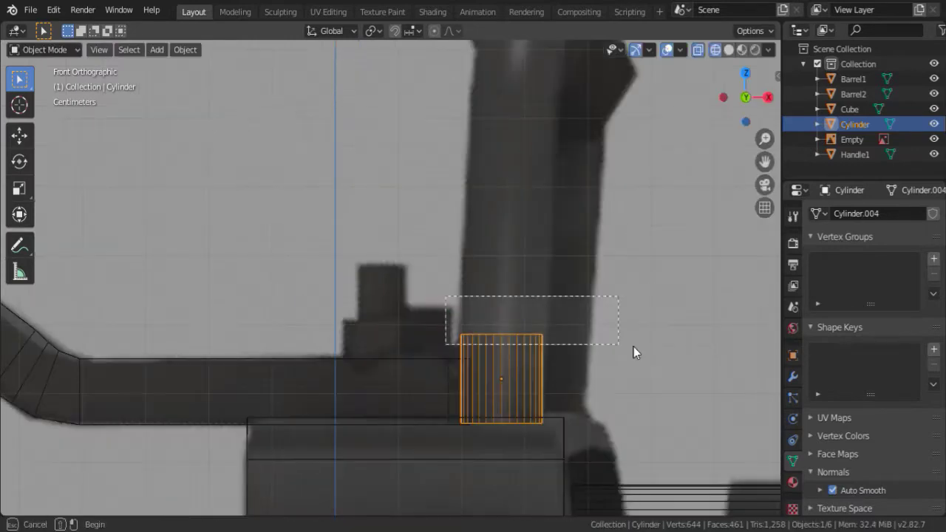
key(Tab)
key(g)
key(z)
click(604, 394)
Step: Add a loop cut across Handle1's front arm, then turn X-ray off
middle_drag(604, 394, 465, 397)
click(448, 374)
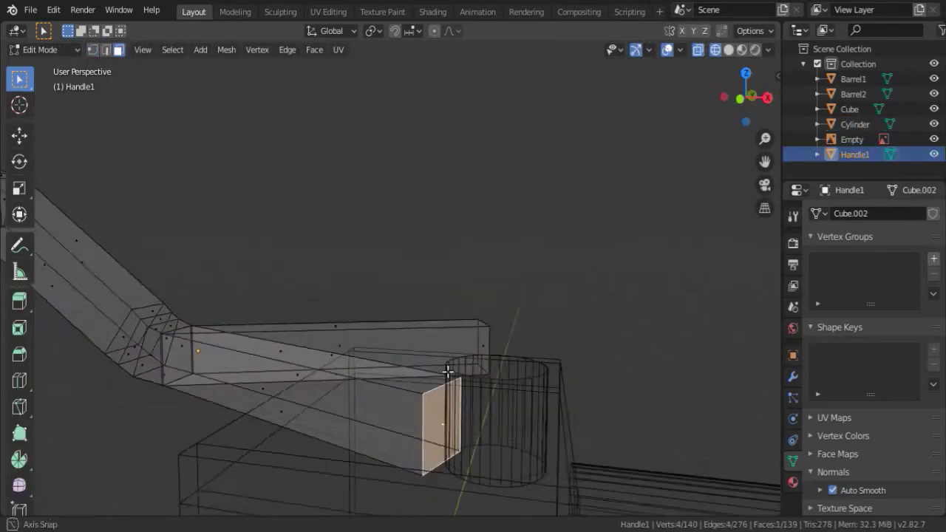
key(KP_1)
key(ctrl+r)
click(459, 384)
click(604, 380)
mouse_move(603, 380)
middle_down()
mouse_move(530, 414)
mouse_move(441, 401)
mouse_move(409, 300)
mouse_move(591, 381)
mouse_move(517, 354)
middle_up()
key(Tab)
key(alt+z)
Step: Scale Handle1's arm end face along Y to meet the cylinder
key(Tab)
click(591, 380)
key(s)
key(y)
click(640, 365)
Step: Select the cylinder's top ring, extrude it upward and tilt it around Y
key(Tab)
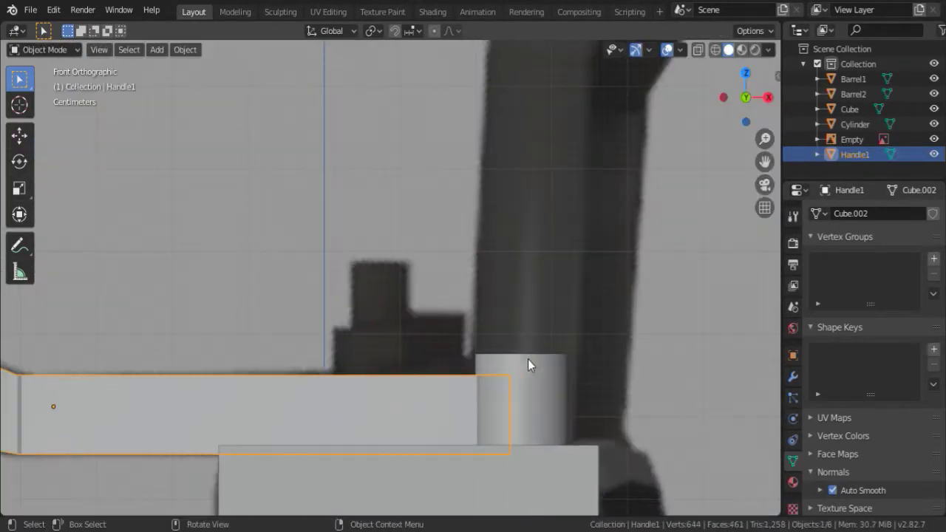
click(528, 359)
key(Tab)
drag(448, 333, 533, 380)
scroll(480, 241, down, 3)
key(e)
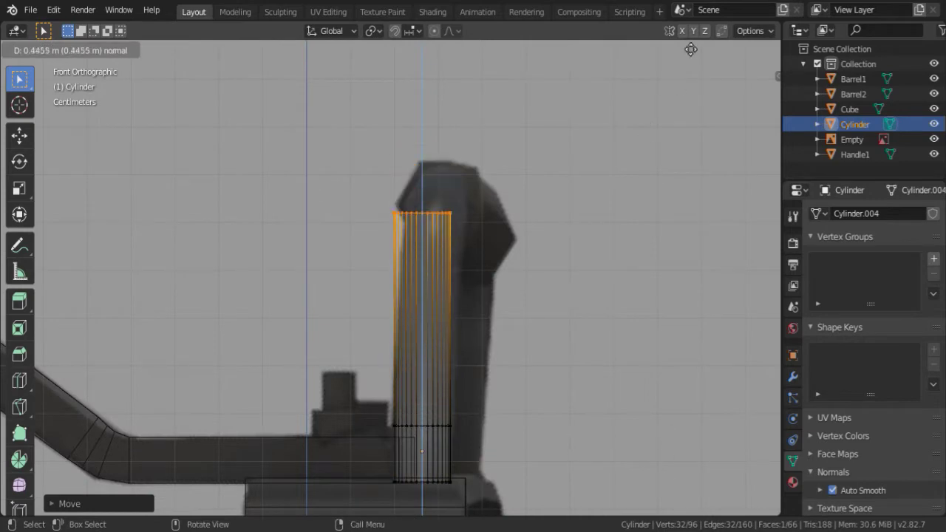
key(r)
key(y)
middle_drag(577, 179, 443, 356)
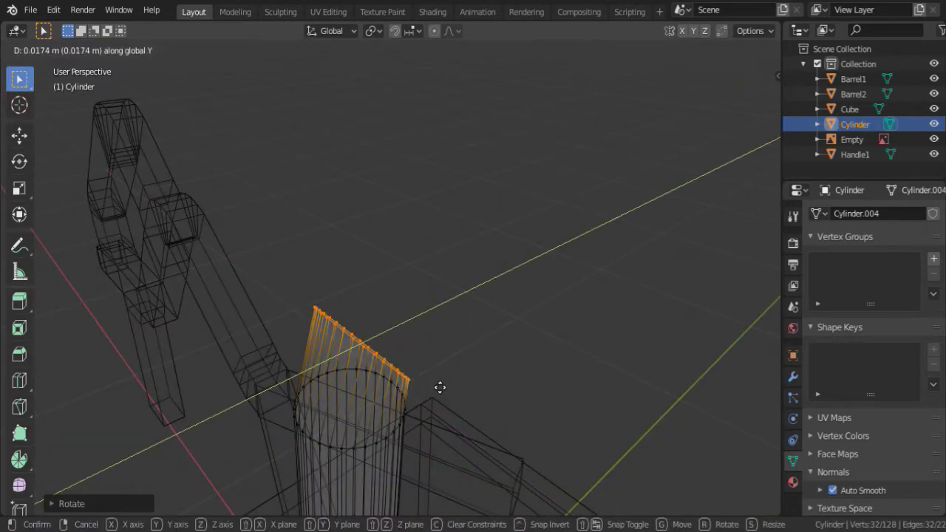
click(439, 387)
Step: Add a loop cut to the post, then rotate and shift the top ring along Y
middle_drag(433, 391, 321, 313)
key(ctrl+r)
click(321, 313)
alt+click(339, 298)
mouse_move(521, 380)
middle_down()
mouse_move(338, 299)
mouse_move(387, 260)
mouse_move(444, 296)
middle_up()
alt+click(339, 299)
key(r)
click(627, 361)
key(g)
key(y)
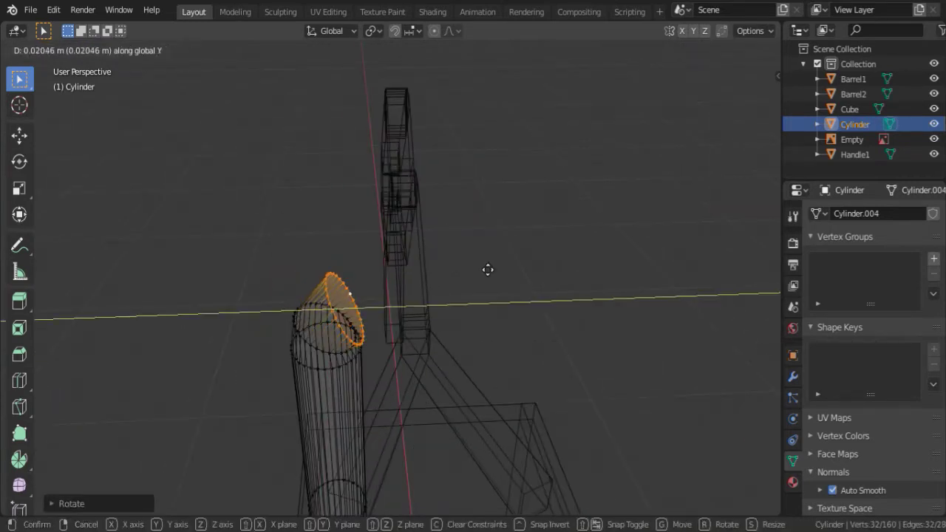
click(488, 269)
Step: In right view, extrude the top loop into a horizontal pipe section rotated on X
key(KP_3)
scroll(312, 386, up, 4)
key(g)
click(300, 326)
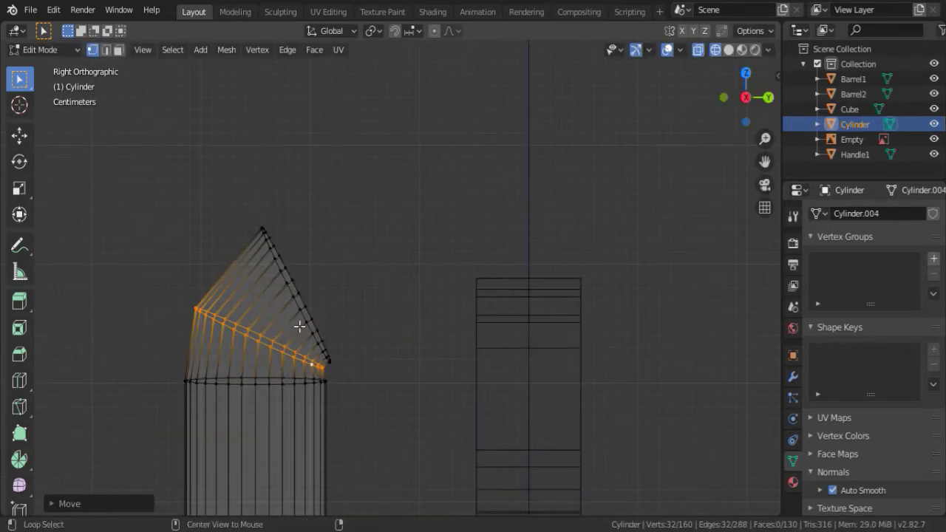
key(e)
key(y)
click(608, 180)
key(r)
key(x)
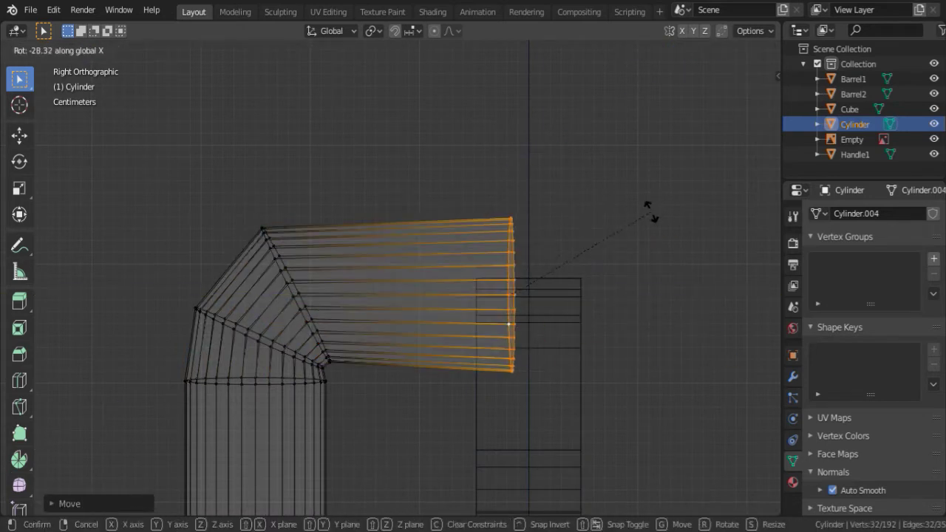
click(391, 381)
Step: Move the pipe's end loop along Y onto Handle1's upright post and rotate it on Z
key(g)
key(y)
click(518, 300)
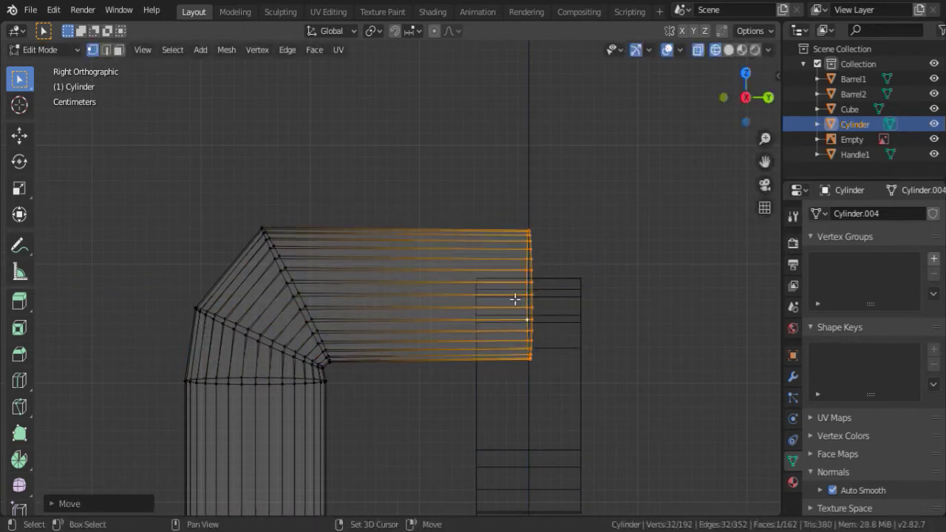
key(r)
key(z)
click(244, 260)
Step: Duplicate the bent pipe, mirror the copy across X and slide it along Y
middle_drag(476, 201, 380, 232)
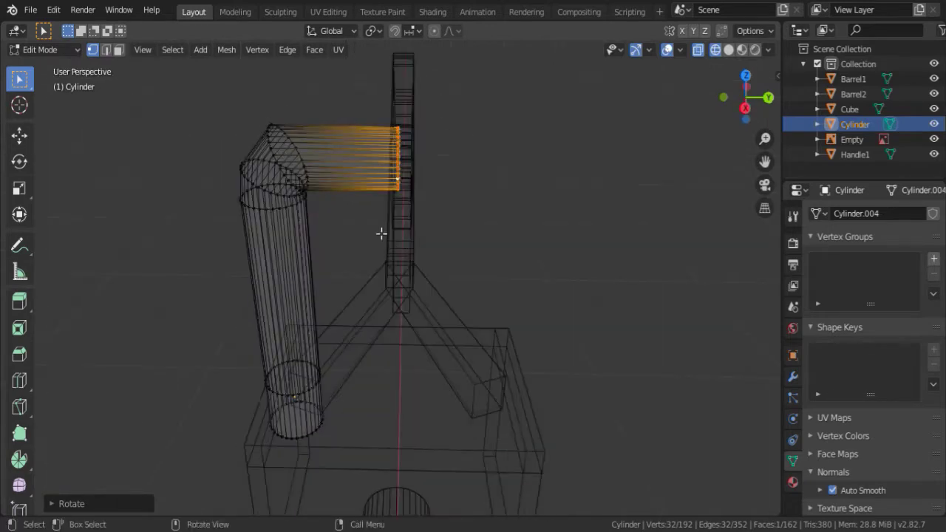
key(ctrl+l)
key(g)
key(Escape)
key(ctrl+m)
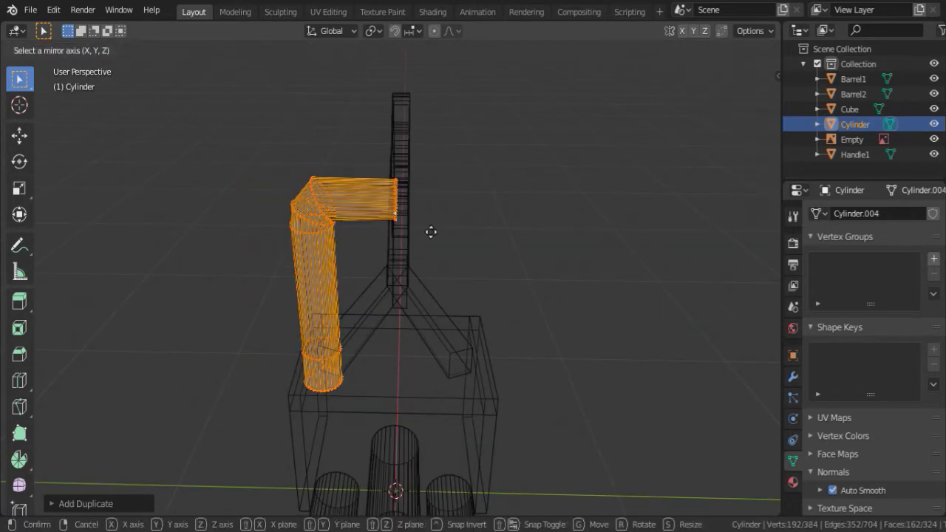
key(x)
key(g)
key(y)
click(687, 229)
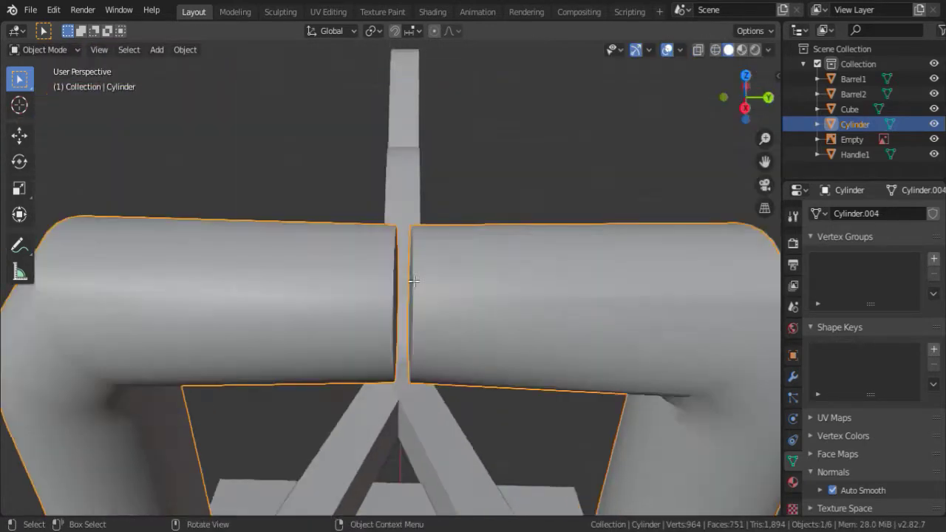
Step: In Edit Mode, zoom in and select the edges bordering the gap between the halves
key(Tab)
scroll(414, 281, up, 2)
scroll(408, 259, up, 3)
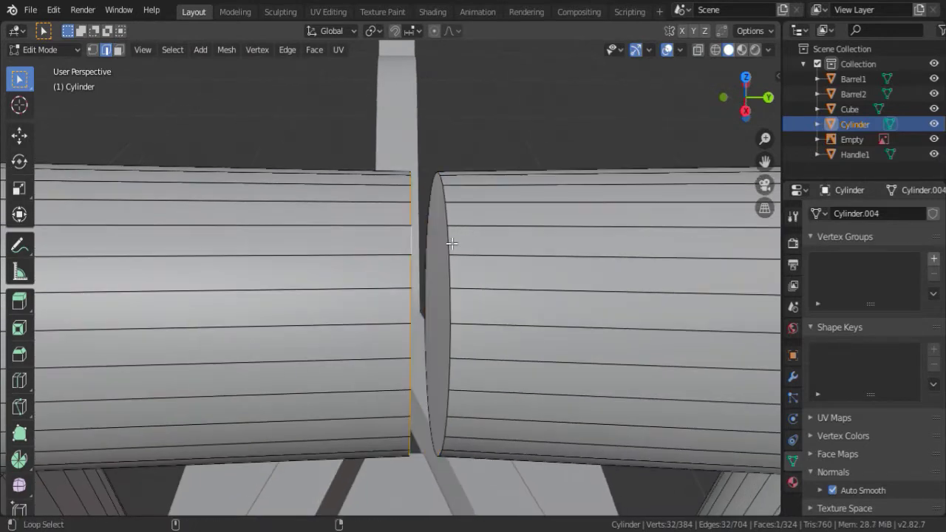
middle_drag(452, 244, 385, 181)
alt+click(386, 183)
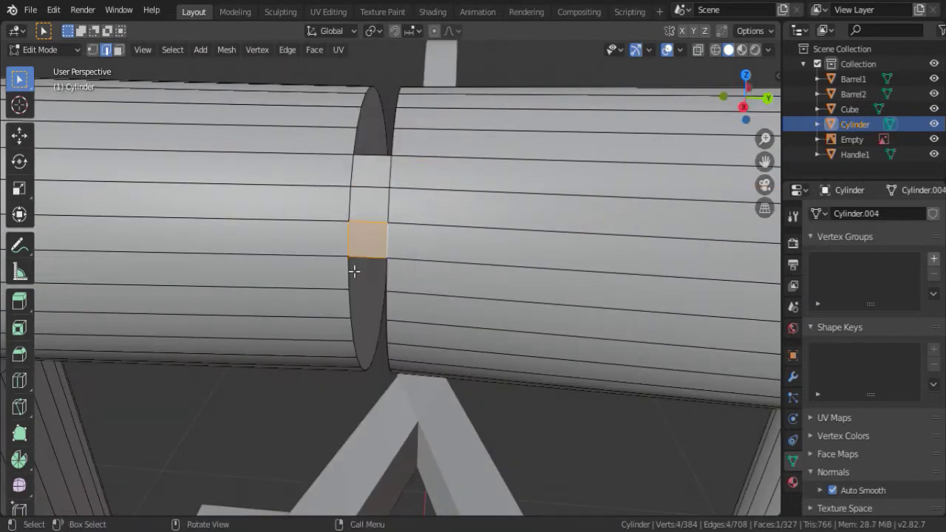
middle_drag(354, 272, 440, 152)
click(443, 150)
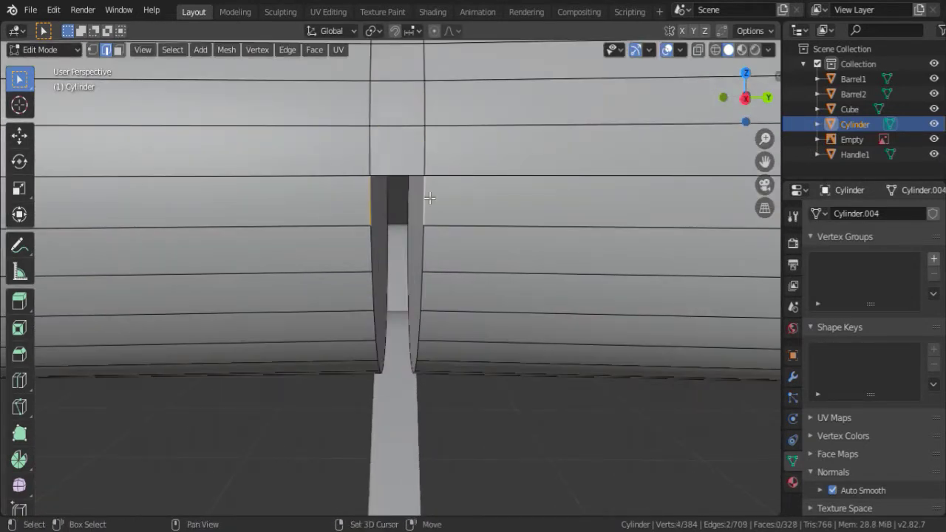
mouse_move(456, 185)
middle_down()
mouse_move(408, 306)
mouse_move(427, 296)
middle_up()
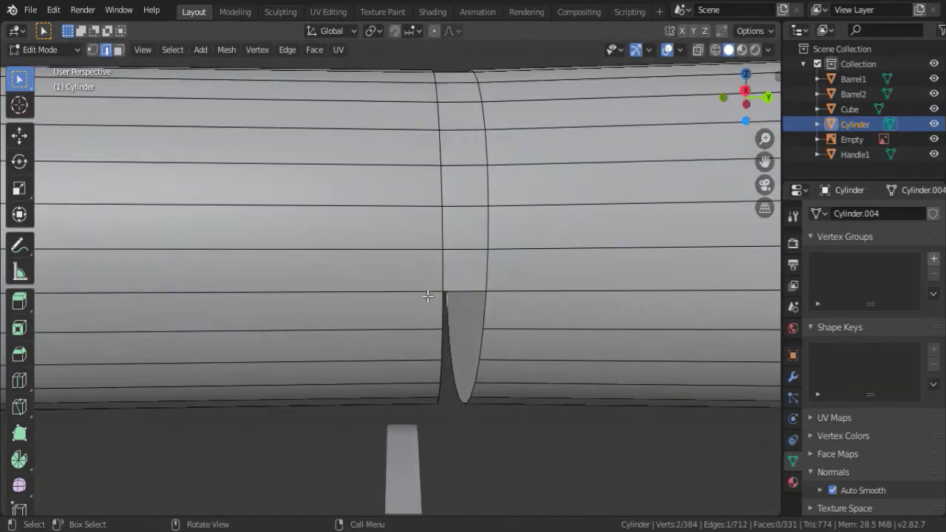
middle_drag(488, 312, 458, 191)
Step: Fill the seam's open faces one by one with F until the pipe is closed
key(f)
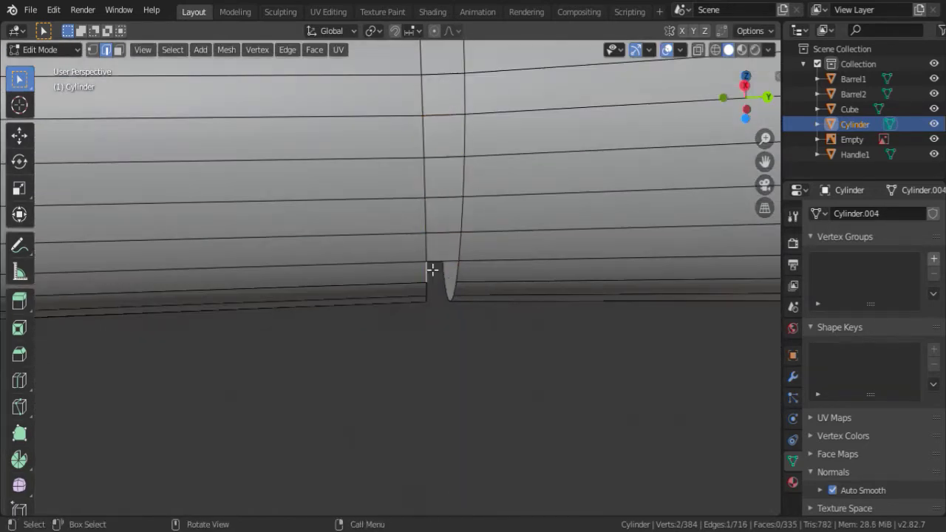
middle_drag(432, 270, 450, 197)
key(f)
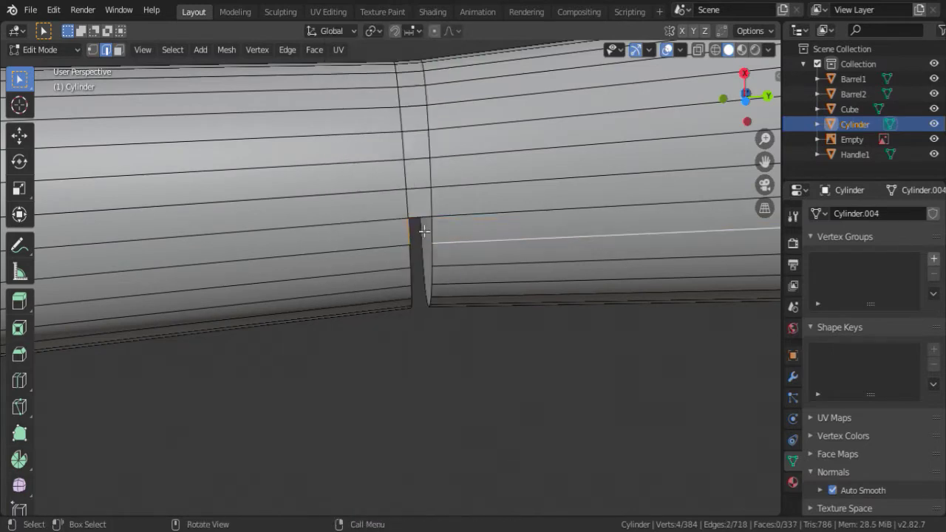
mouse_move(411, 252)
middle_down()
mouse_move(415, 295)
mouse_move(447, 109)
middle_up()
key(f)
key(f)
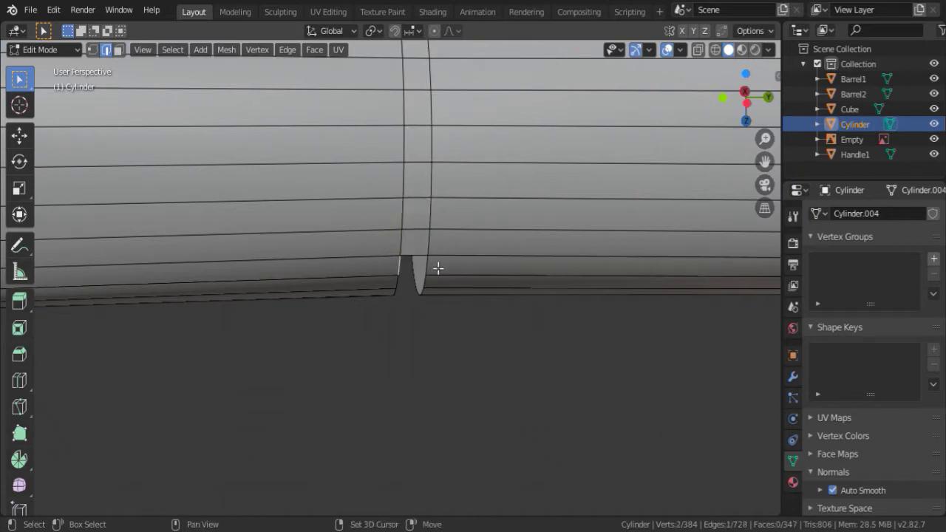
key(f)
middle_drag(438, 268, 421, 161)
key(f)
middle_drag(398, 222, 381, 243)
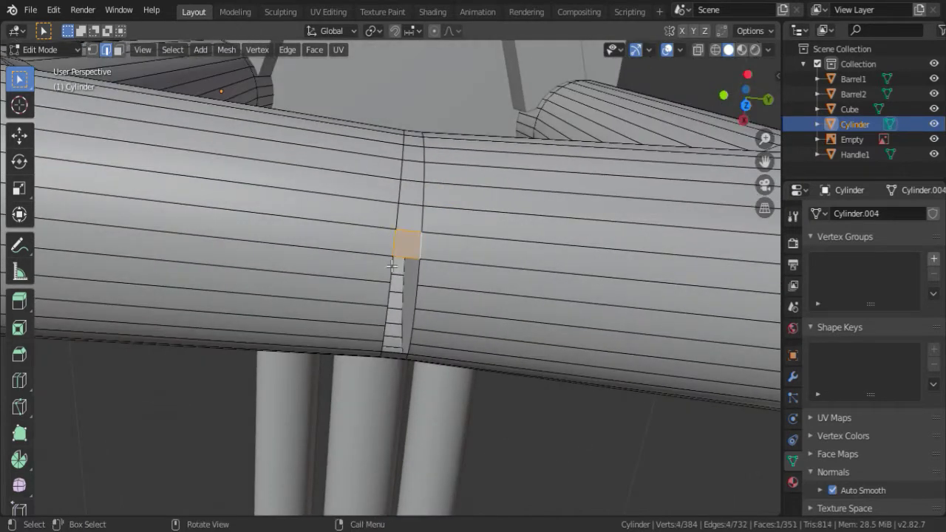
key(f)
middle_drag(418, 299, 417, 320)
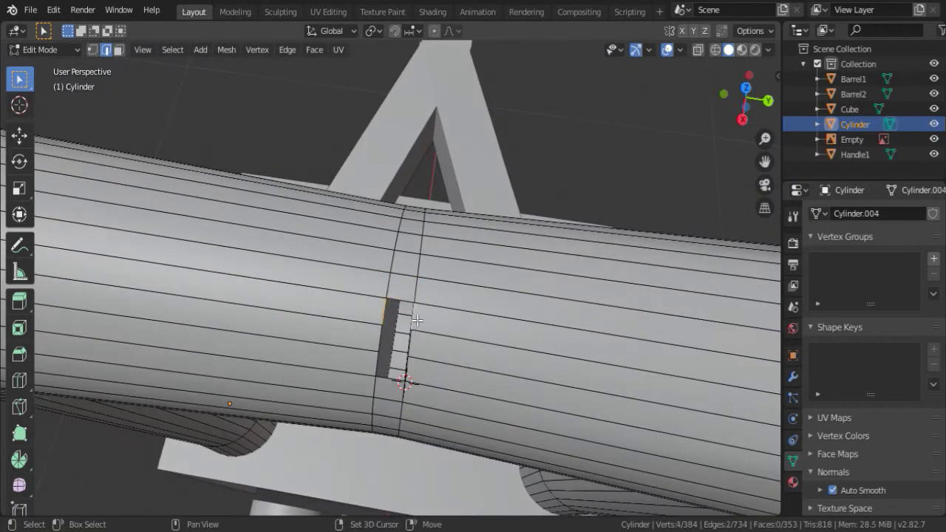
middle_drag(415, 367, 422, 344)
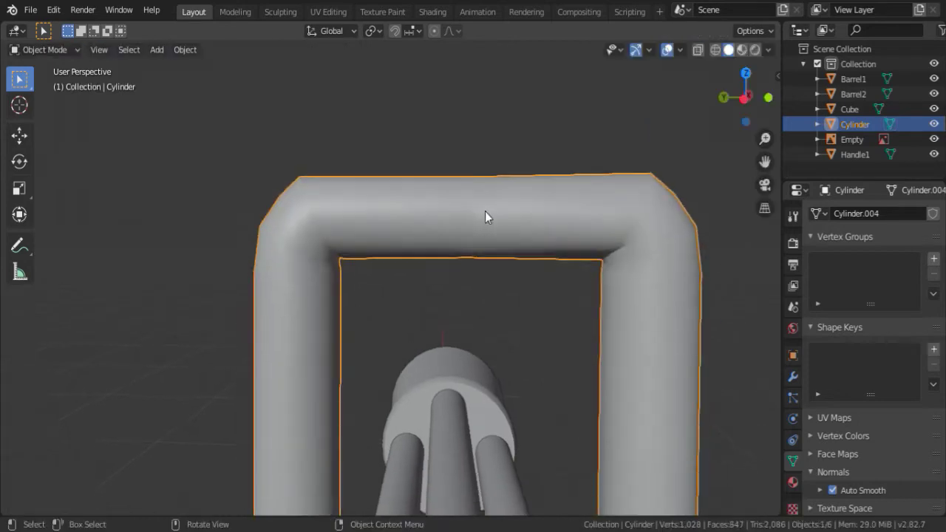
Step: Return to the front view and select the reference image object
key(KP_1)
click(381, 249)
mouse_move(380, 249)
shift+middle_down()
mouse_move(358, 227)
mouse_move(389, 248)
shift+middle_up()
key(z)
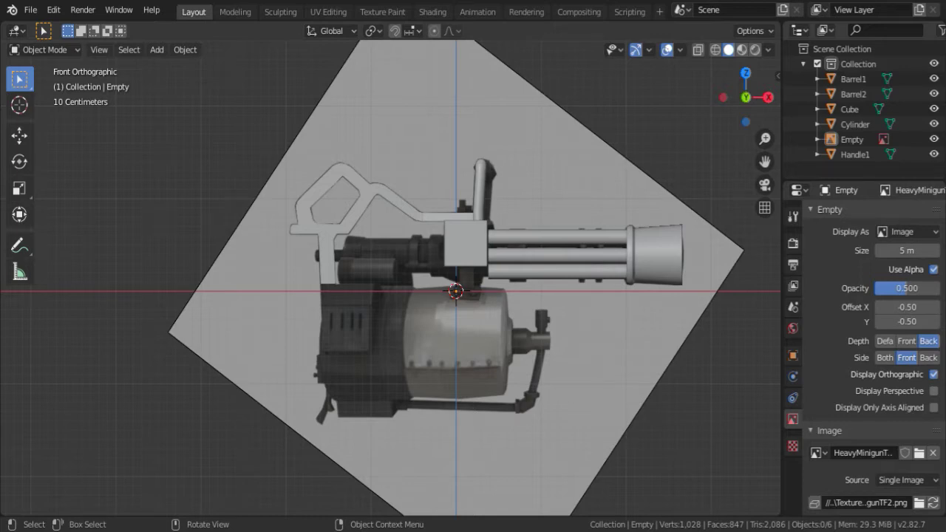
scroll(439, 227, up, 2)
scroll(160, 287, up, 2)
scroll(159, 287, down, 3)
Step: Add a cylinder rotated 90°, smooth-shaded, scaled down and placed over the rear section
key(shift+a)
click(244, 306)
text(r)
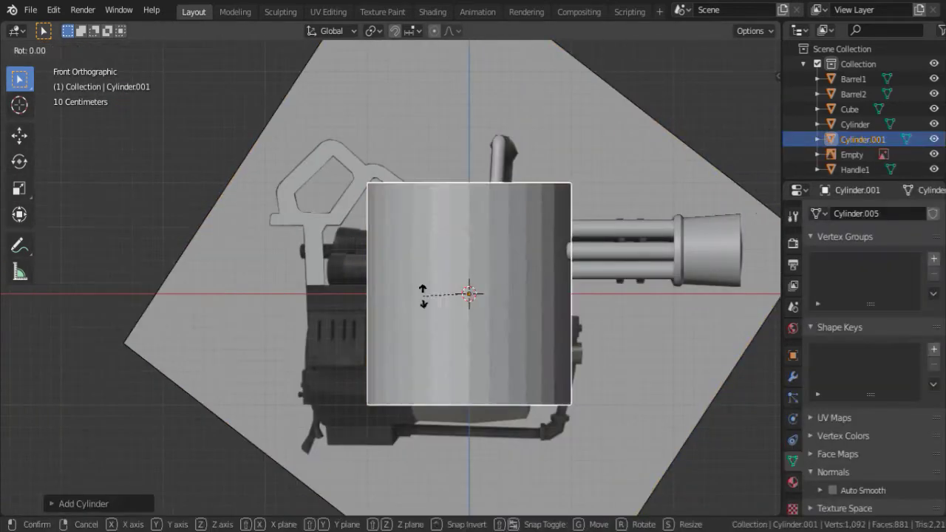
text(90)
key(Return)
click(833, 490)
key(s)
click(597, 463)
key(g)
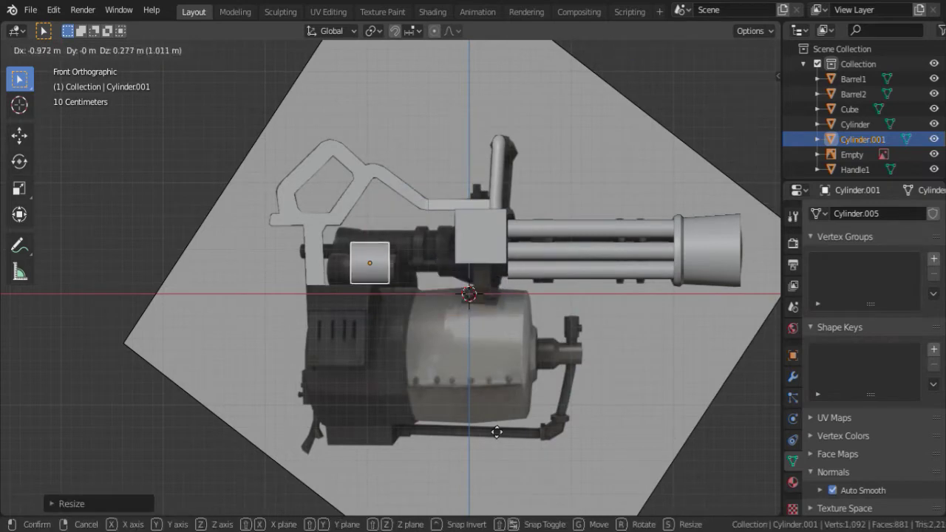
click(370, 257)
key(g)
key(Escape)
scroll(379, 305, up, 5)
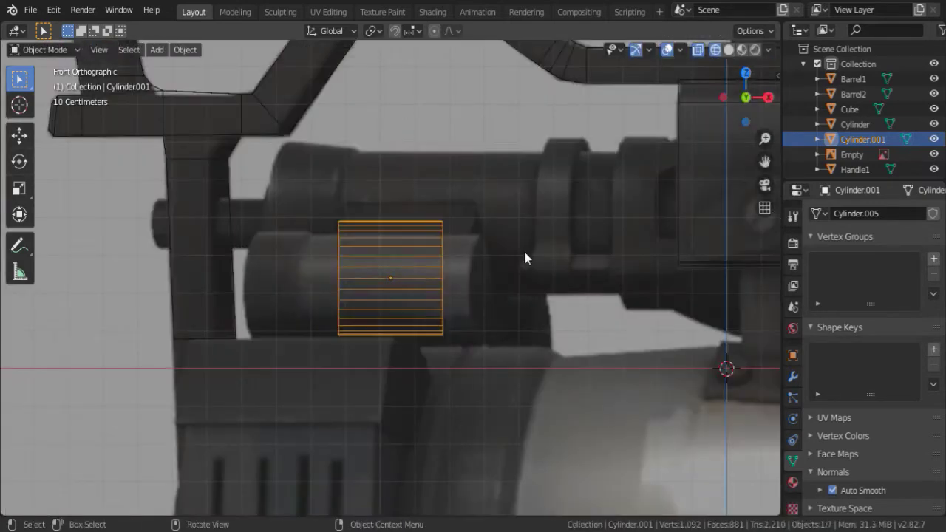
key(g)
click(451, 306)
Step: Lengthen the cylinder's right end along X and extrude a wider stepped left end
key(Tab)
key(g)
key(x)
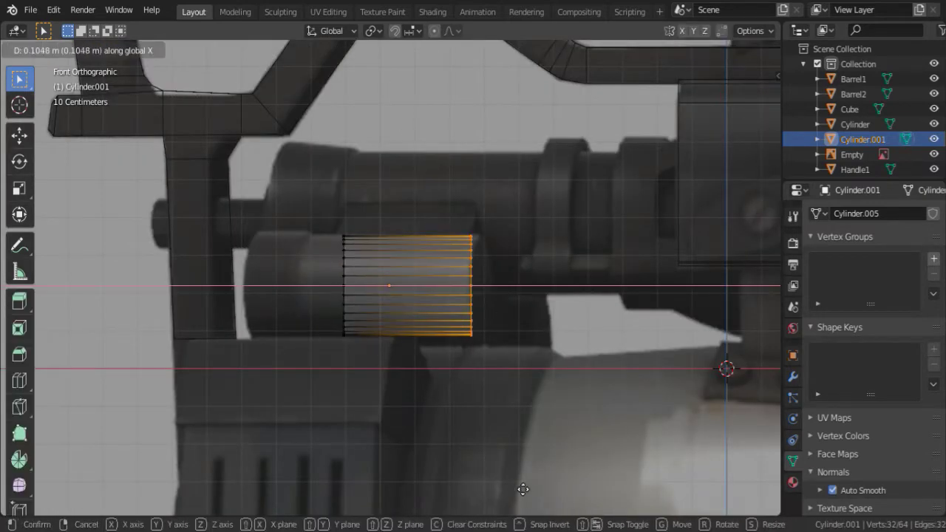
click(523, 489)
key(e)
click(158, 313)
key(s)
click(200, 254)
key(e)
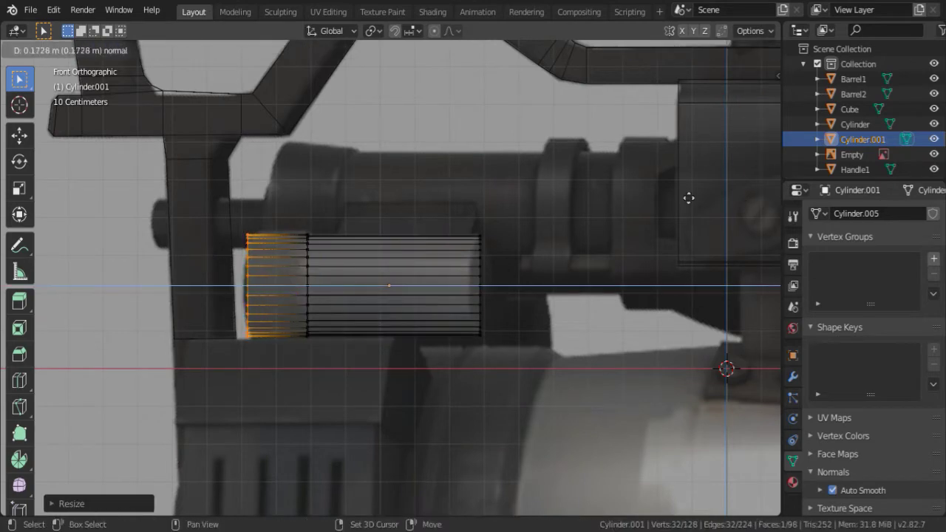
click(688, 198)
key(Tab)
middle_drag(688, 198, 552, 265)
key(Tab)
key(s)
click(261, 189)
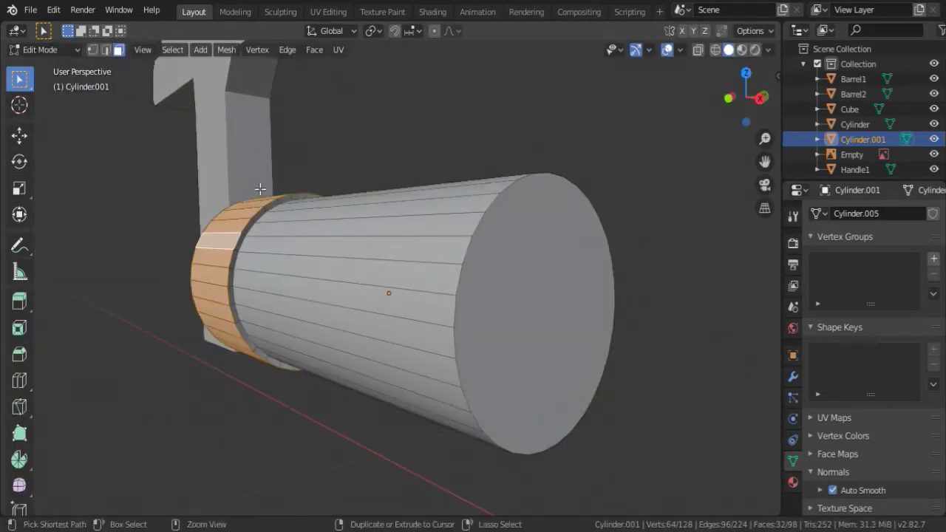
Step: Extend the left step further from the front view, then add another cylinder
key(KP_1)
key(e)
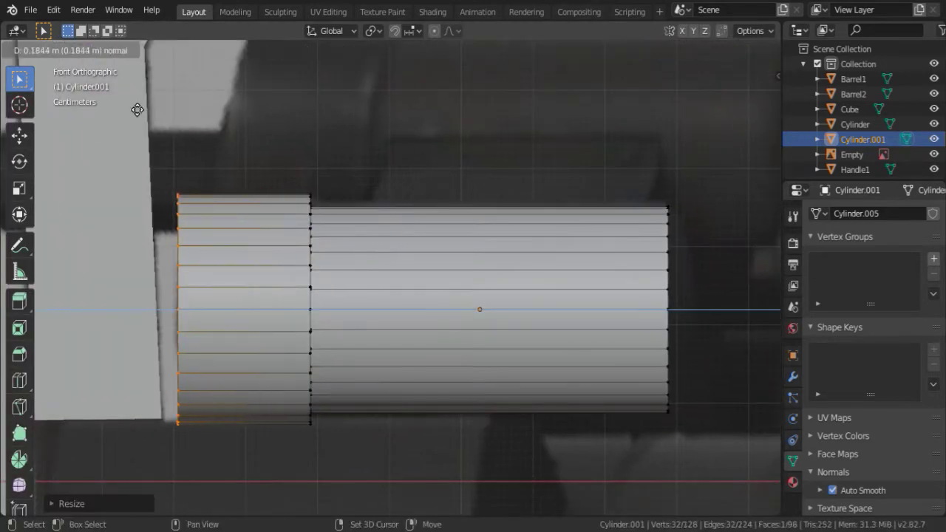
click(770, 313)
key(Tab)
middle_drag(771, 312, 460, 227)
key(Tab)
key(Tab)
key(KP_1)
scroll(685, 219, down, 2)
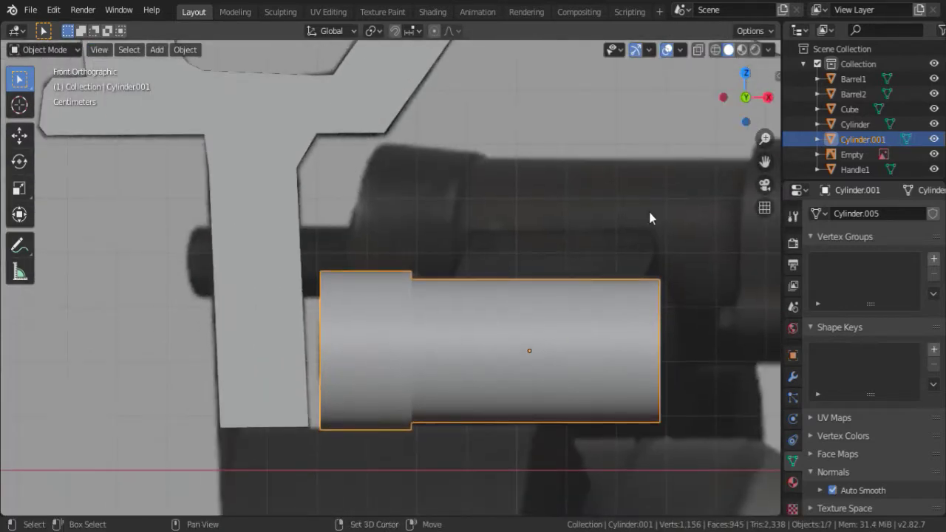
scroll(648, 212, down, 3)
scroll(480, 295, down, 3)
click(175, 368)
Step: Rotate, smooth-shade and shrink the new cylinder, then move it along X onto the lower bar
key(shift+a)
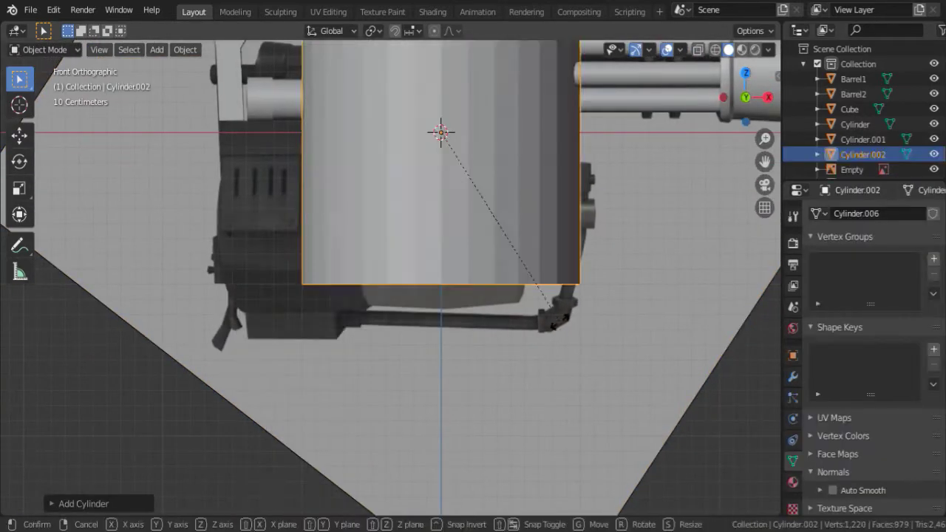
key(r)
right_click(517, 223)
click(519, 226)
key(s)
click(456, 196)
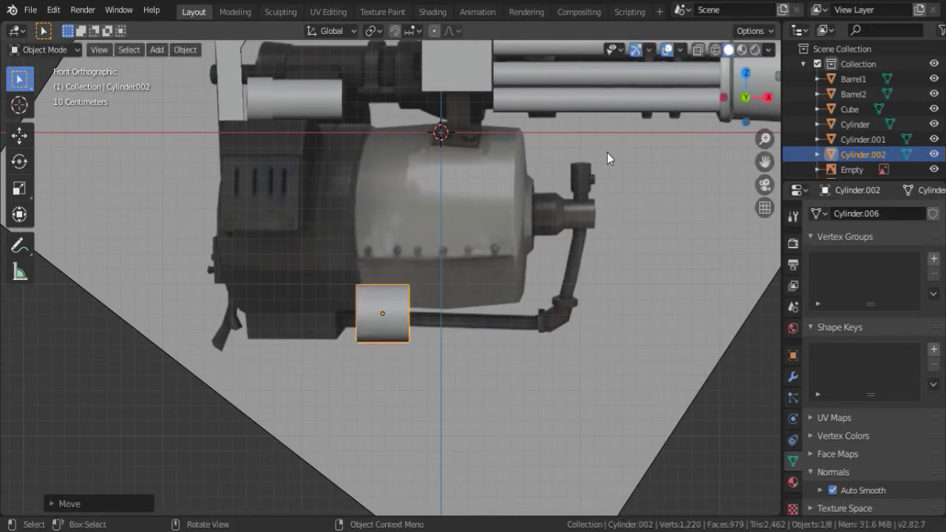
click(498, 219)
key(KP_Decimal)
key(s)
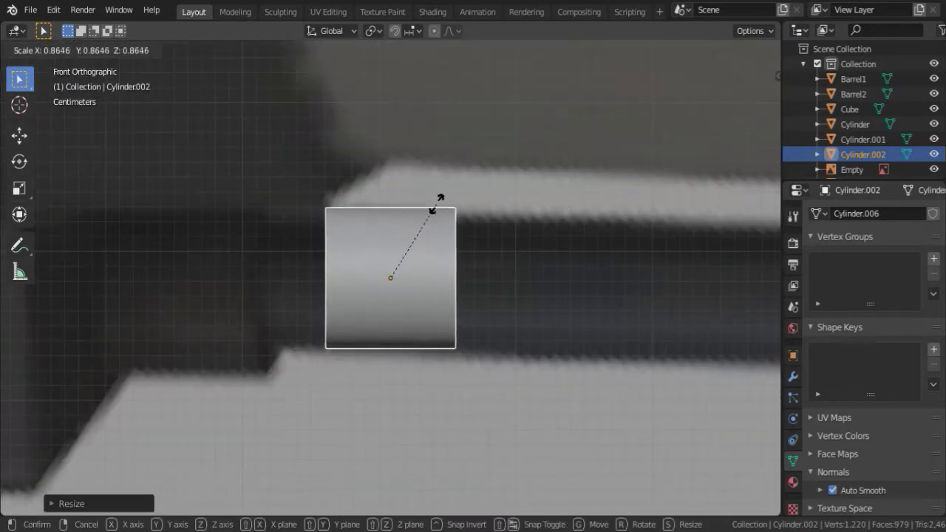
click(438, 204)
key(g)
key(x)
key(Return)
Step: Extrude the small cylinder's left end and stretch the bar along X to the pipe elbow
key(Tab)
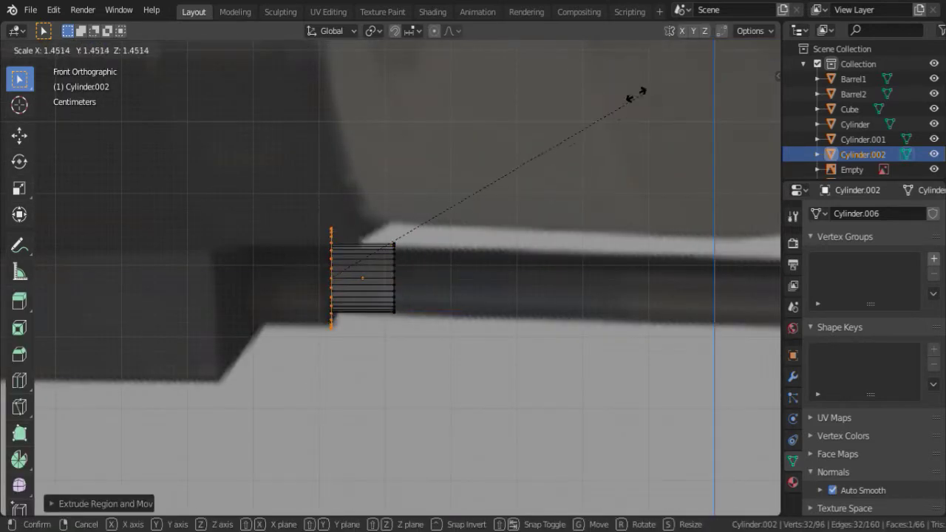
click(551, 135)
key(e)
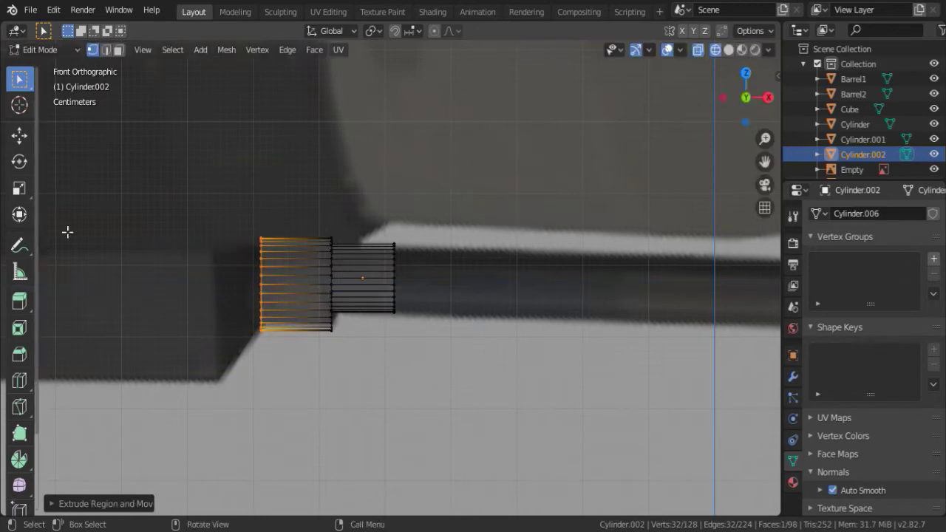
scroll(515, 202, down, 2)
scroll(312, 296, down, 3)
key(g)
key(x)
click(729, 344)
Step: Extrude and scale the end ring at the elbow, then move it along Z
scroll(555, 270, up, 3)
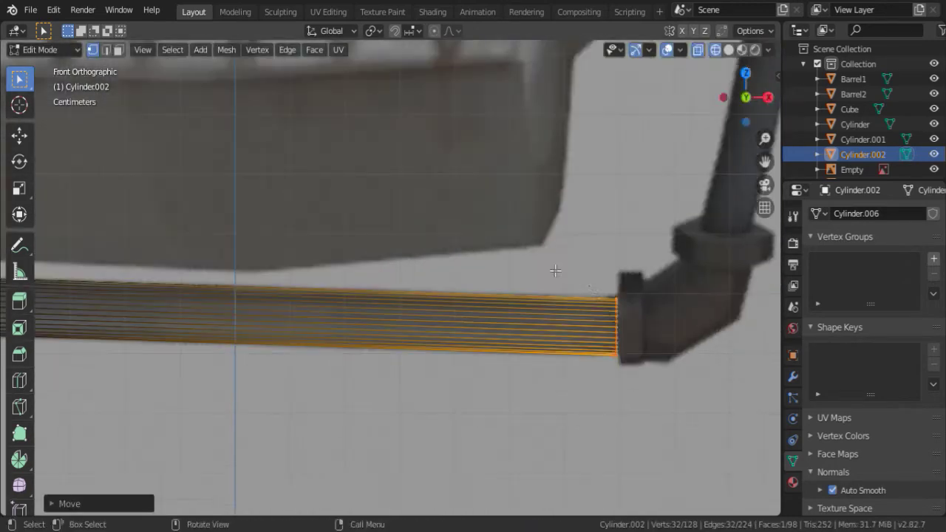
key(e)
key(s)
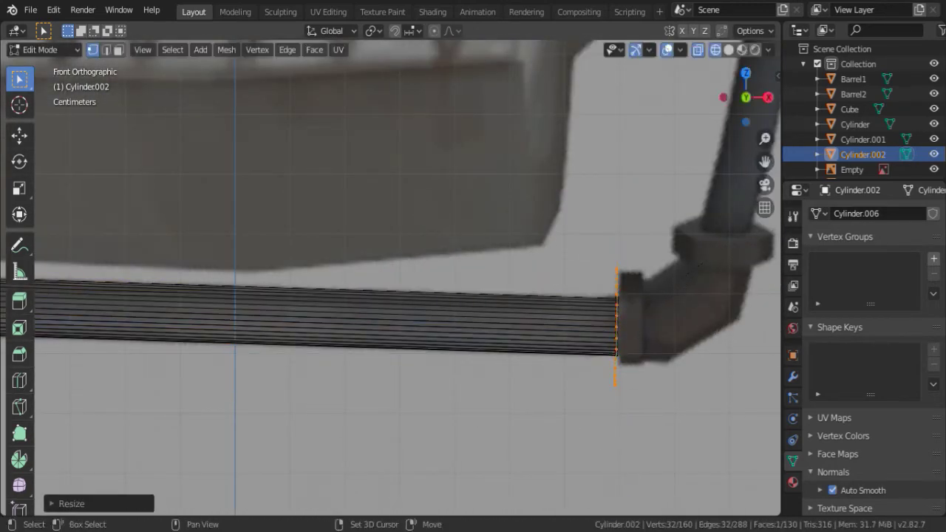
scroll(549, 289, up, 1)
scroll(477, 304, up, 1)
scroll(535, 295, up, 1)
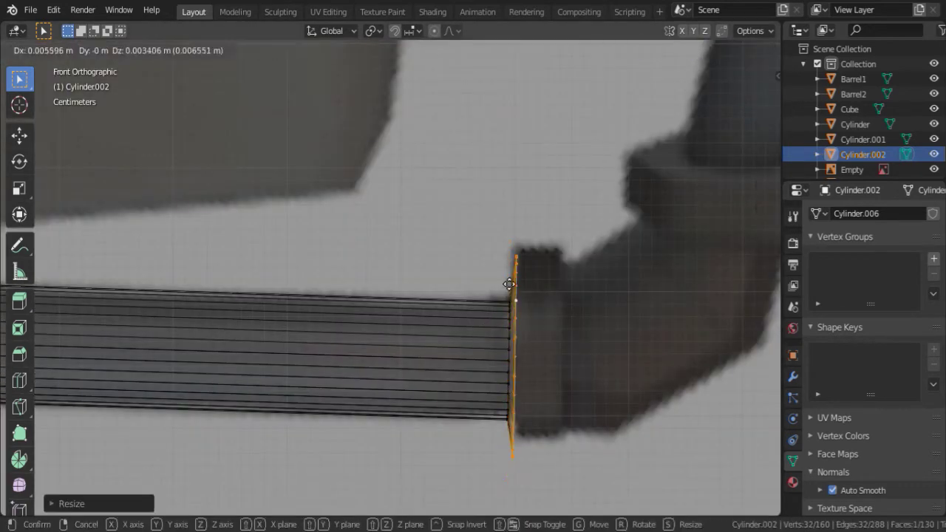
key(g)
key(z)
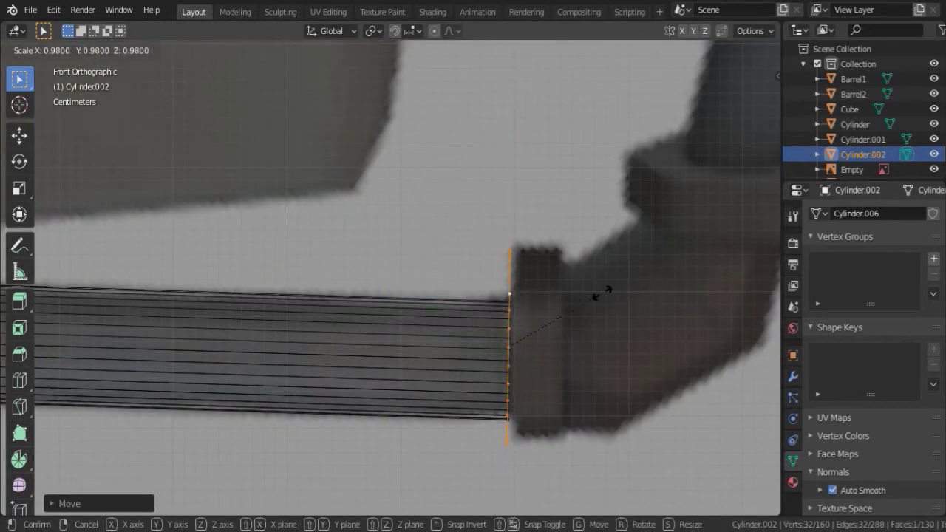
key(e)
click(140, 338)
ctrl+scroll(614, 303, down, 2)
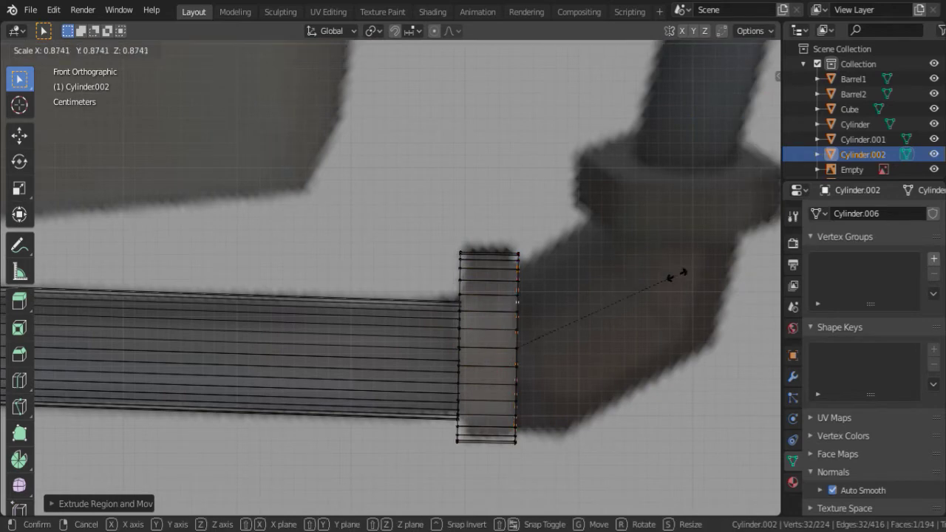
ctrl+scroll(676, 275, down, 2)
Step: Tilt the end ring around Y and extrude angled segments to bend the pipe upward
key(g)
key(r)
key(y)
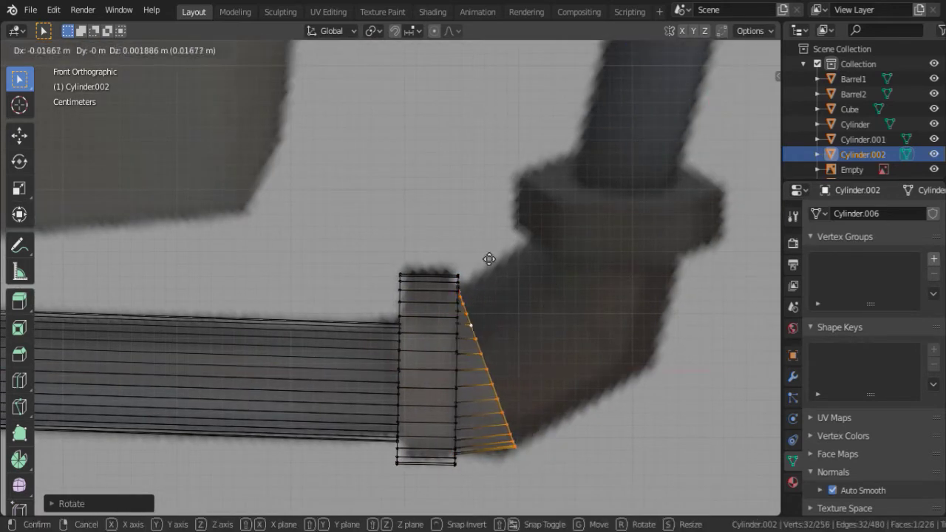
click(485, 220)
key(e)
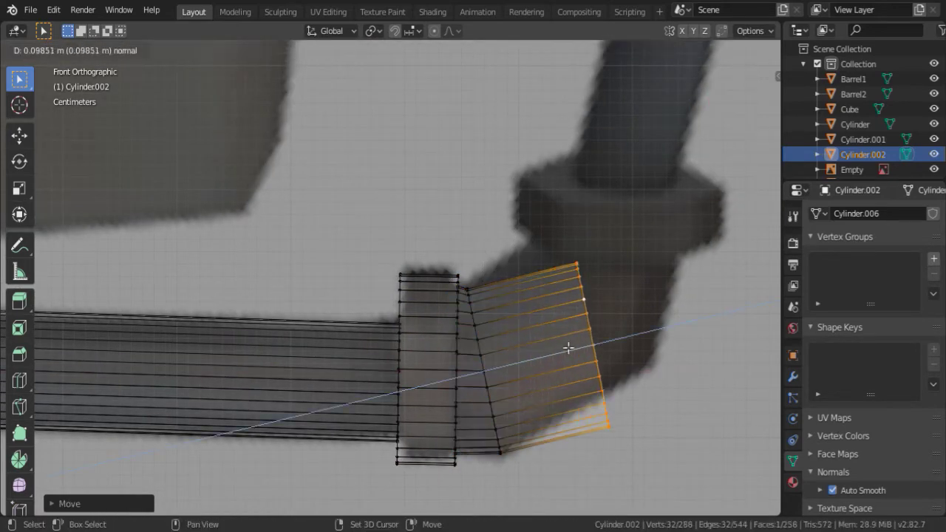
key(r)
key(y)
click(699, 314)
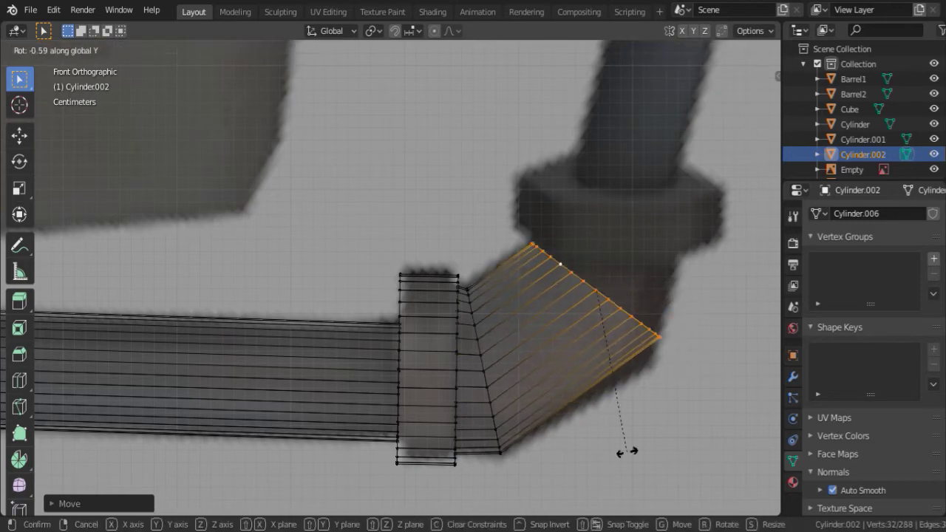
key(Escape)
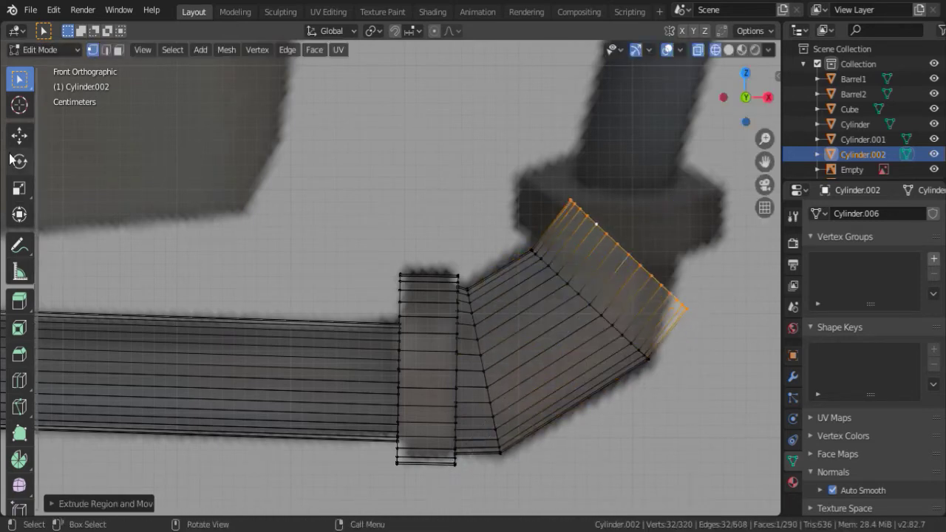
key(r)
key(y)
click(158, 275)
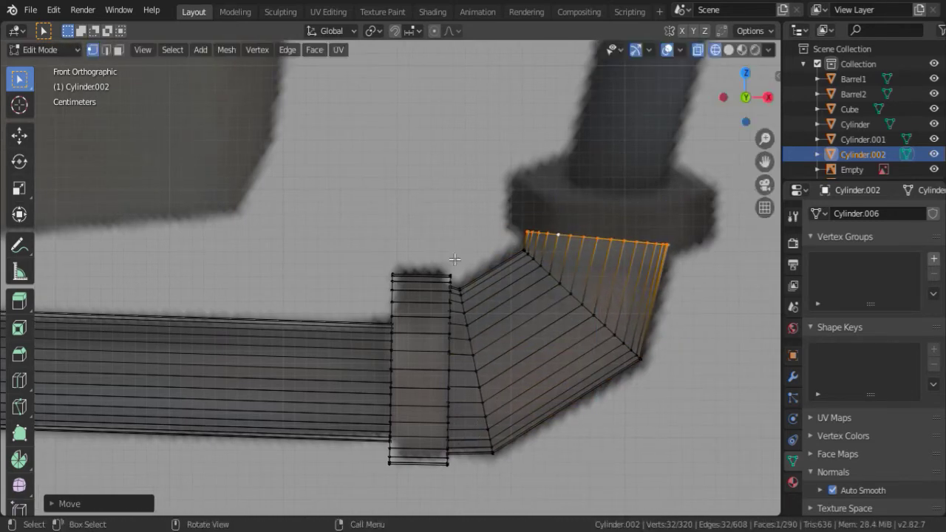
Step: Extrude a wider collar ring at the bend's end, then narrow the next ring back to pipe width
key(e)
key(s)
key(e)
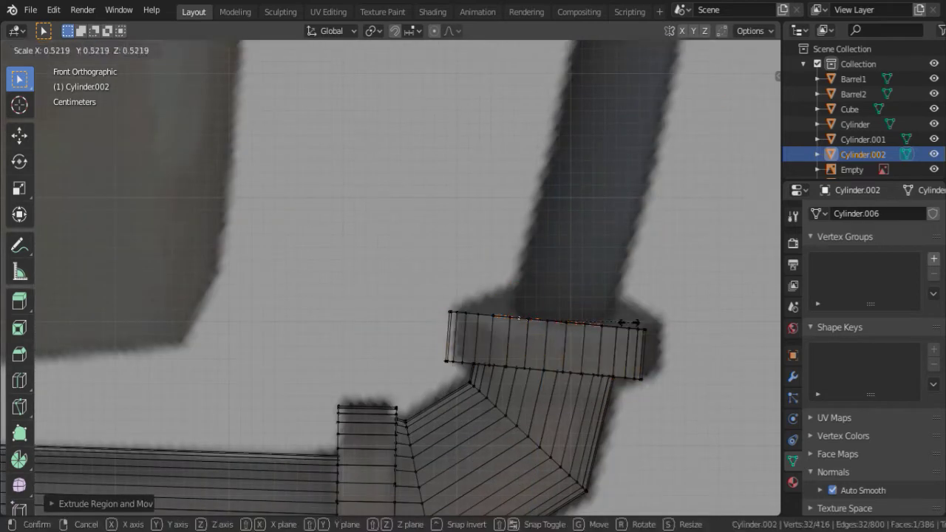
scroll(630, 319, down, 7)
key(s)
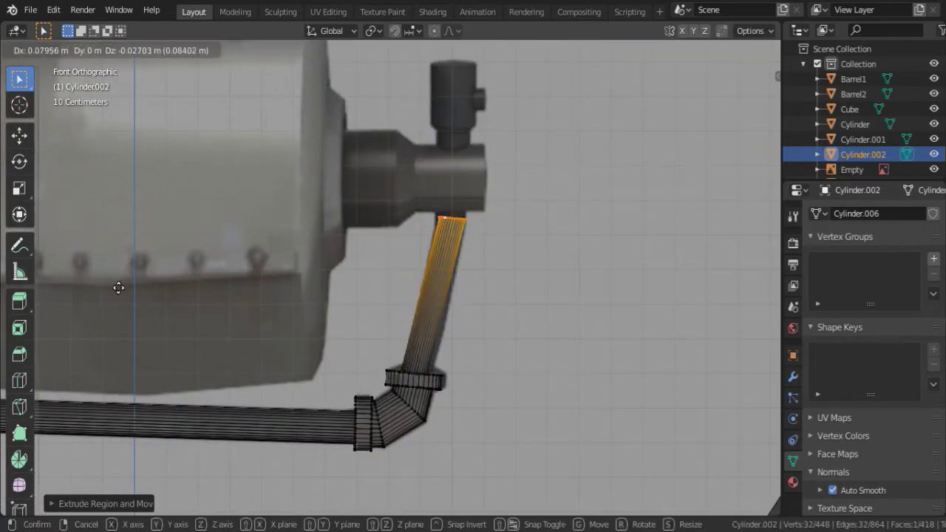
click(118, 287)
scroll(458, 370, up, 4)
scroll(446, 237, up, 2)
click(473, 295)
key(e)
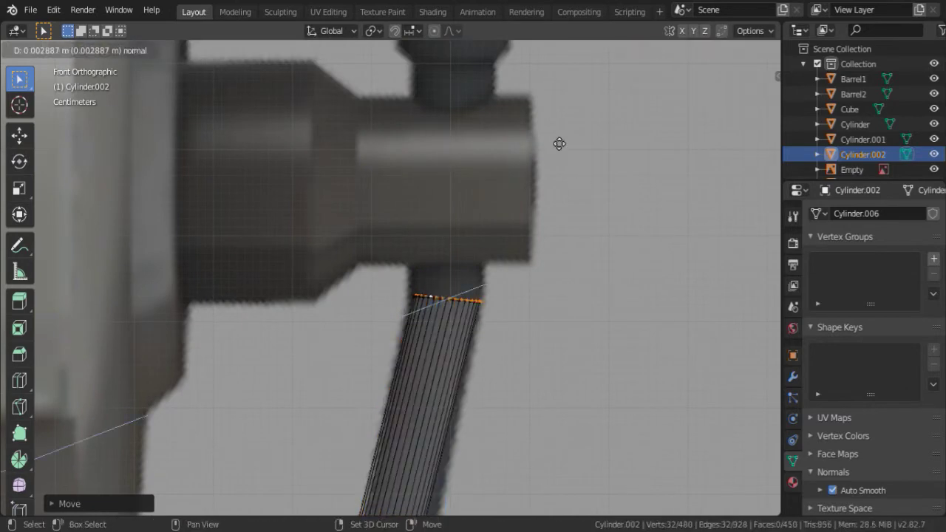
click(612, 292)
key(s)
click(612, 291)
Step: Inspect the elbow and handle from several angles with solid shading, back in the front view
middle_drag(477, 347, 472, 326)
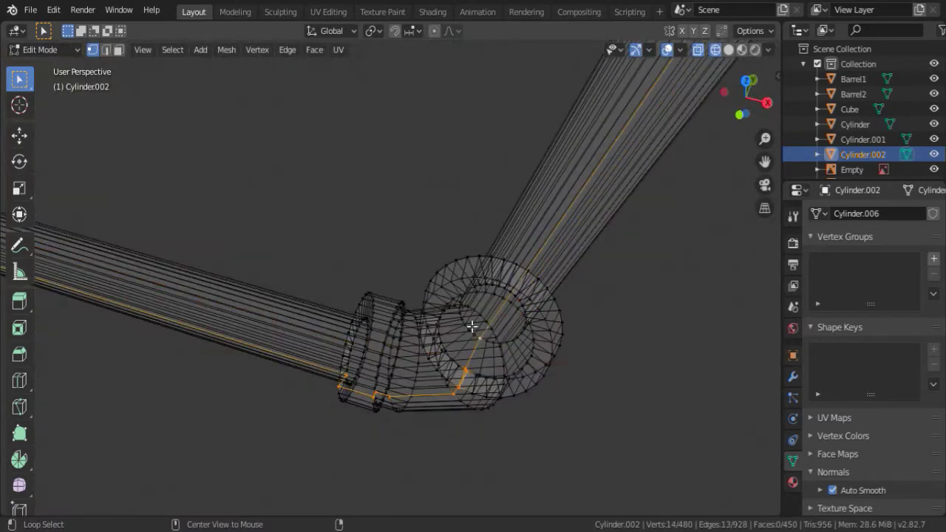
key(shift+z)
scroll(537, 356, up, 3)
key(KP_3)
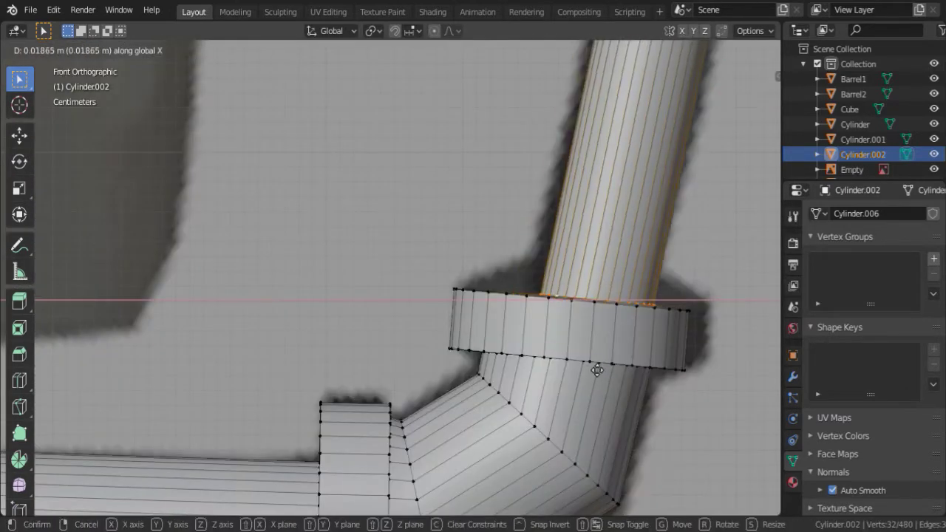
key(Tab)
middle_drag(528, 348, 591, 228)
scroll(397, 170, down, 5)
key(KP_1)
scroll(356, 357, down, 3)
scroll(355, 352, up, 5)
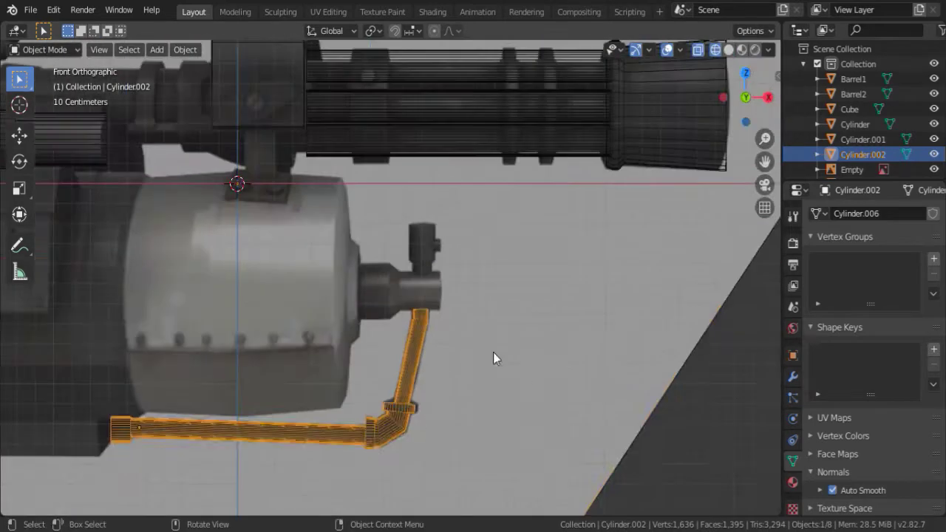
key(Tab)
scroll(329, 263, down, 5)
key(shift+a)
key(Escape)
key(Tab)
scroll(456, 324, up, 8)
key(Tab)
scroll(456, 323, up, 2)
Step: Move the pipe's top ring up along Z and extrude it further upward
key(g)
key(z)
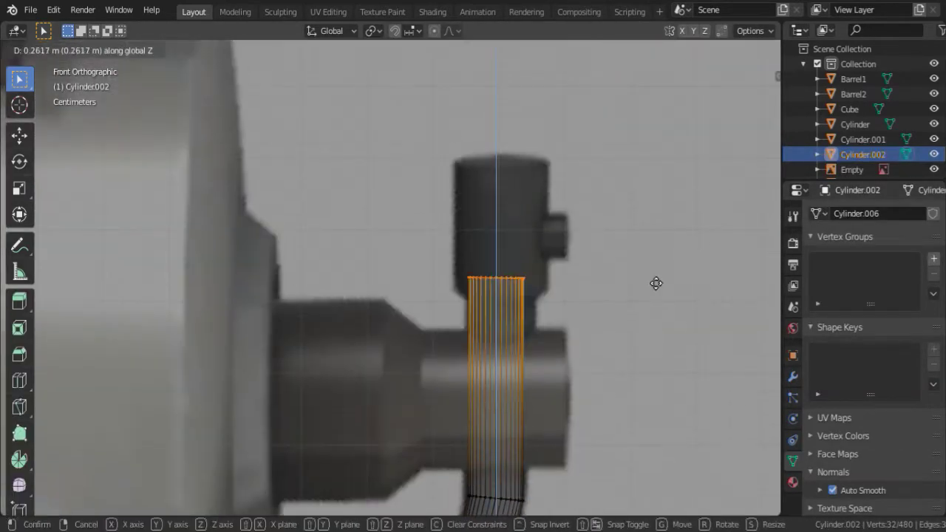
click(753, 160)
key(e)
key(z)
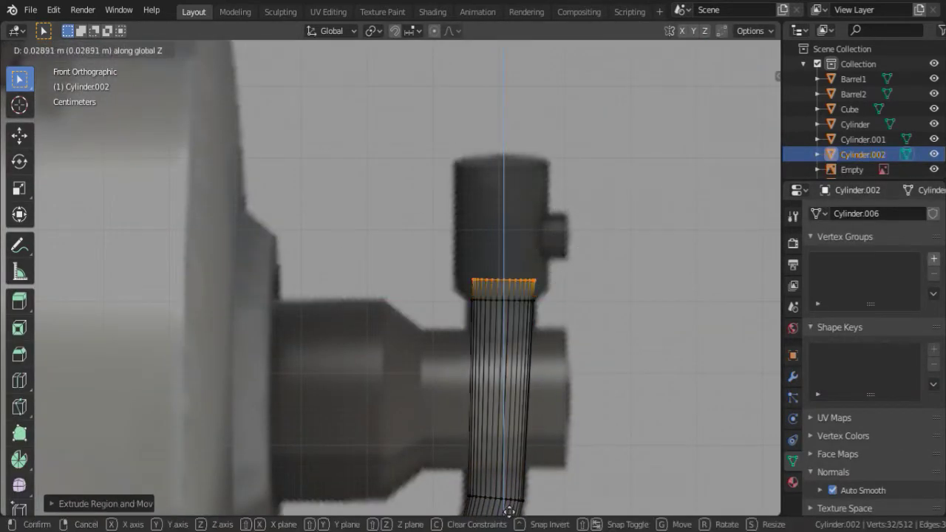
click(660, 314)
Step: Extrude a wider ring on top for the grip cap, then add a new mesh shape
key(e)
key(z)
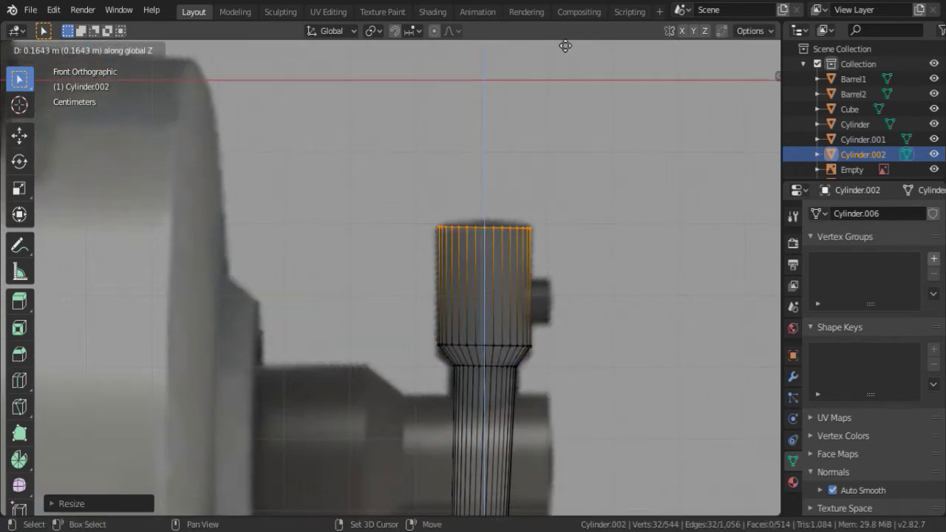
click(450, 329)
middle_drag(450, 329, 454, 326)
key(KP_1)
key(shift+a)
click(450, 329)
Step: Undo the unwanted shape and add a cylinder turned 90 degrees onto its side
key(ctrl+z)
key(shift+a)
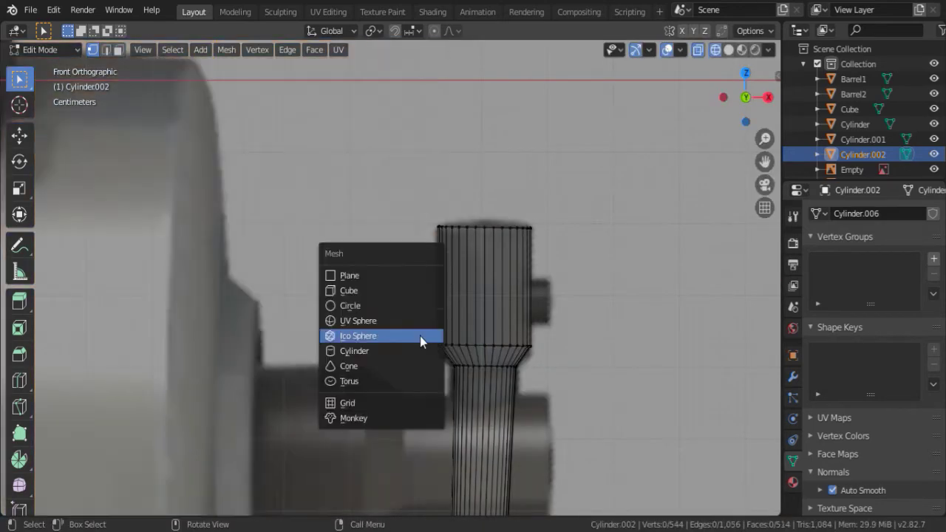
click(420, 336)
key(r)
key(y)
key(9)
key(0)
key(Return)
Step: Shrink the new cylinder into a small peg and place it on the handle's top cap
scroll(548, 329, down, 3)
key(s)
click(376, 291)
scroll(562, 280, up, 4)
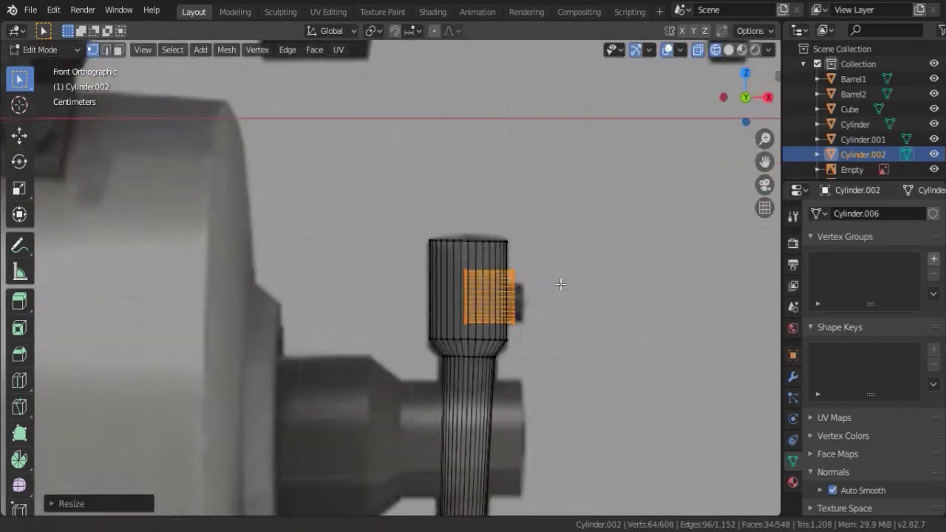
key(s)
click(284, 358)
mouse_move(333, 355)
middle_down()
mouse_move(444, 347)
mouse_move(679, 265)
mouse_move(442, 282)
middle_up()
scroll(443, 347, up, 4)
Step: Leave mesh editing, return to the front view and save as HeavyMinigunTF2.blend
key(Tab)
key(KP_1)
scroll(450, 353, down, 4)
key(ctrl+s)
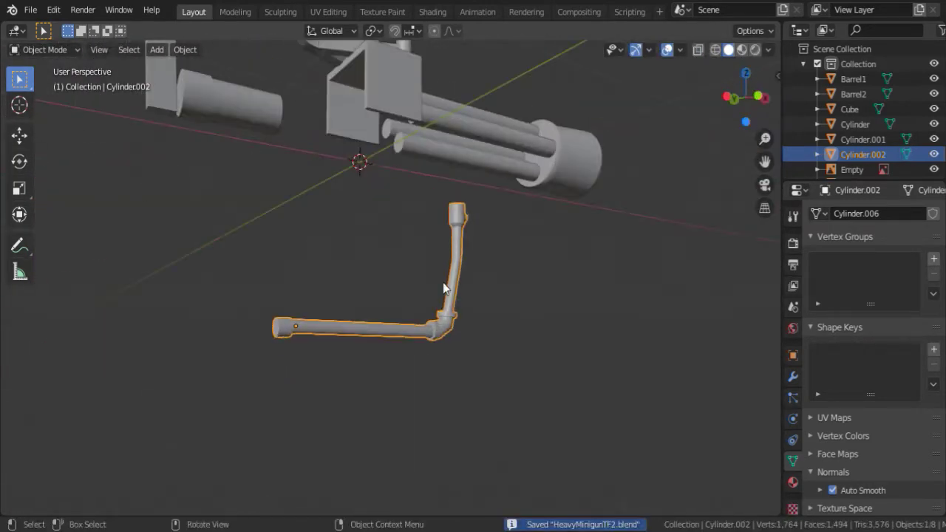
Step: Return to the front view and select the reference image empty
key(KP_1)
scroll(443, 282, up, 5)
shift+click(464, 365)
scroll(376, 306, down, 4)
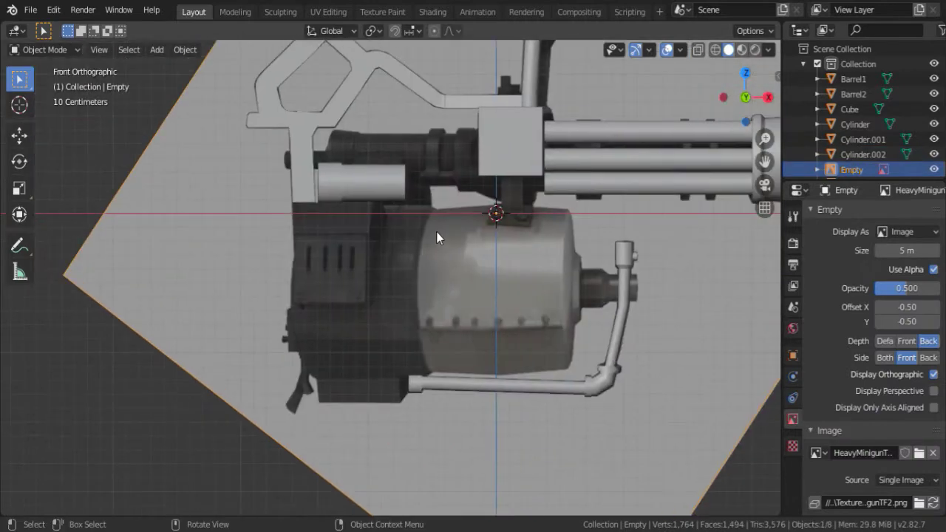
key(shift+a)
Step: Add a cylinder rotated 90 degrees, smooth-shade it, scale it to drum size and stretch it along X
click(507, 311)
key(r)
key(y)
key(9)
key(0)
key(Return)
click(833, 490)
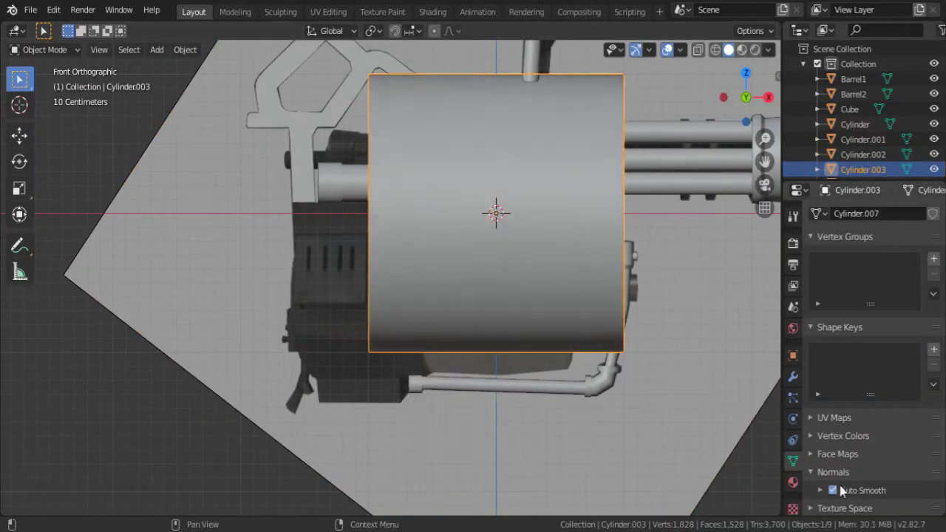
key(s)
click(590, 209)
key(s)
key(x)
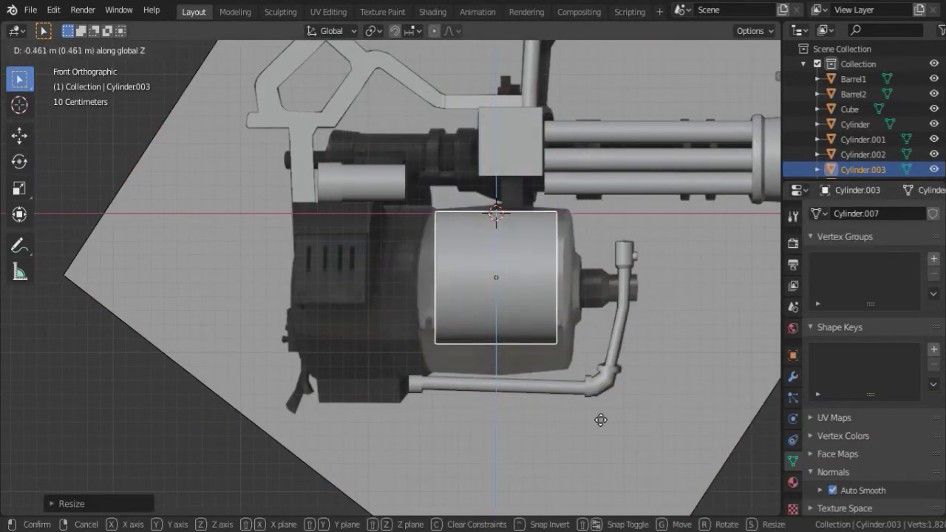
Step: Rescale the drum mesh in edit mode, stretching it along X
key(Return)
key(Tab)
scroll(338, 319, up, 3)
key(s)
click(338, 319)
key(s)
key(x)
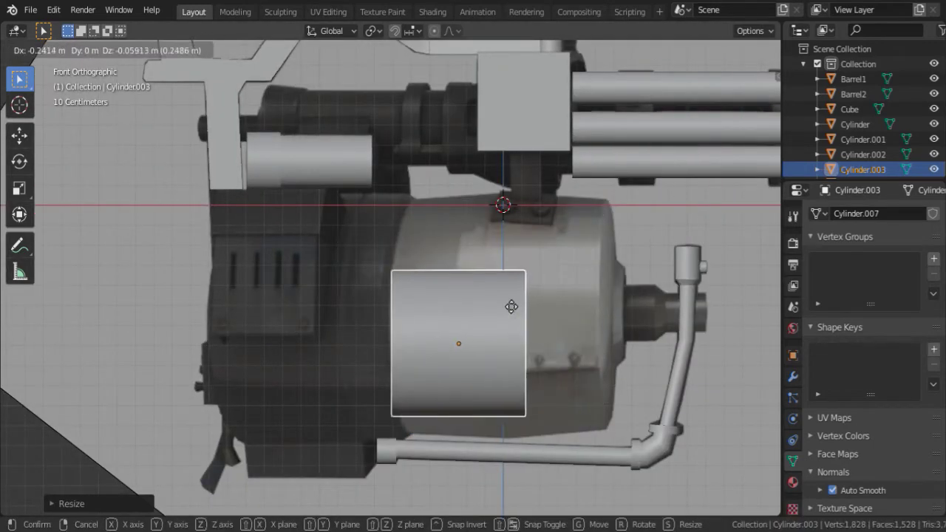
Step: Turn on X-ray and shrink the vertices at the drum's right end
key(Return)
key(Tab)
key(alt+z)
drag(510, 237, 547, 414)
key(s)
click(656, 294)
Step: Scale the whole drum to match the reference and slide it over the image at fixed height
drag(337, 196, 517, 410)
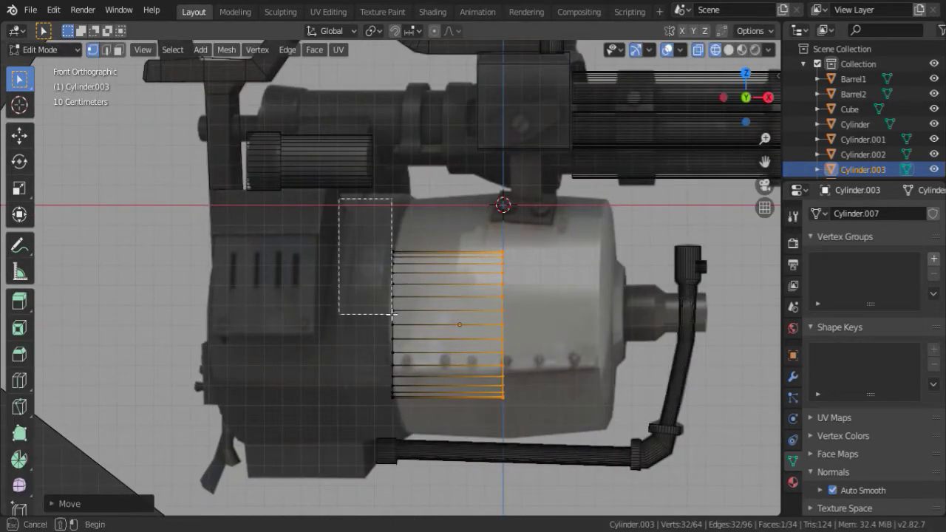
key(s)
key(Return)
key(g)
key(shift+z)
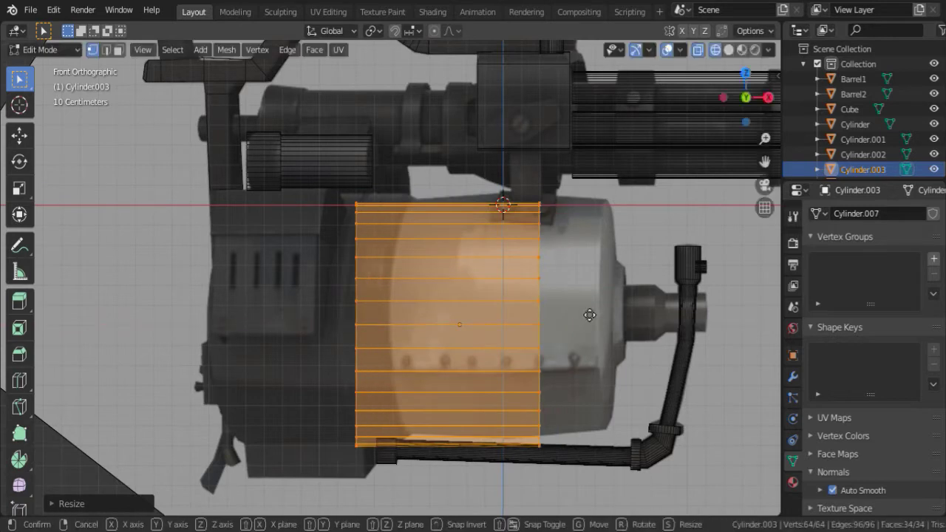
key(Return)
Step: Move the drum's left vertex column along X and extrude the right column outward
drag(273, 140, 354, 451)
key(g)
key(x)
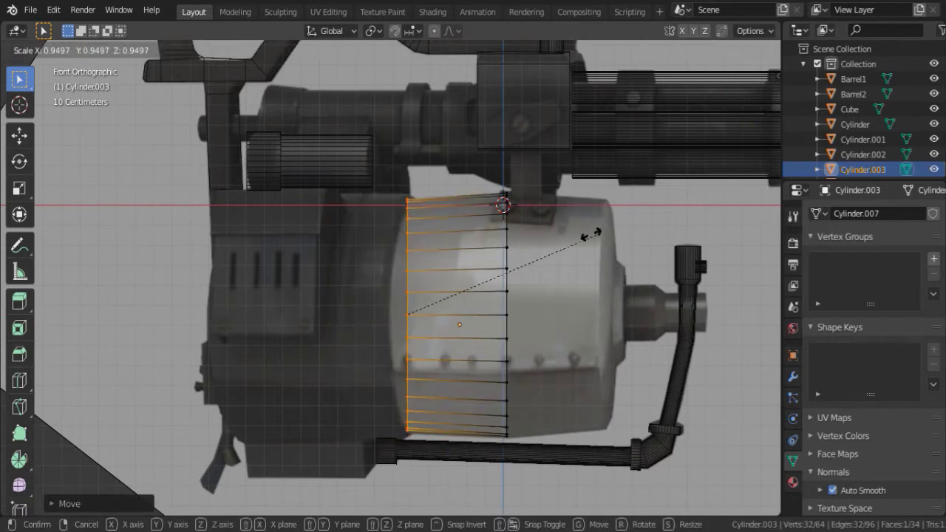
click(597, 233)
drag(480, 178, 532, 451)
key(e)
click(606, 222)
shift+middle_drag(702, 206, 662, 205)
key(e)
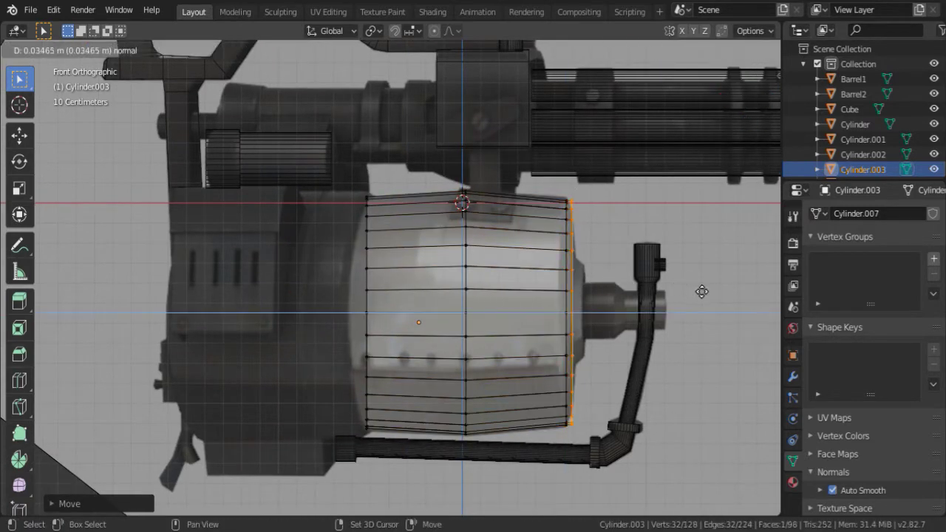
click(600, 247)
scroll(600, 247, up, 5)
Step: Extrude and shrink the right end into a tapered ring, then extrude two hub sections toward the handle
key(e)
click(576, 225)
key(s)
click(510, 286)
key(e)
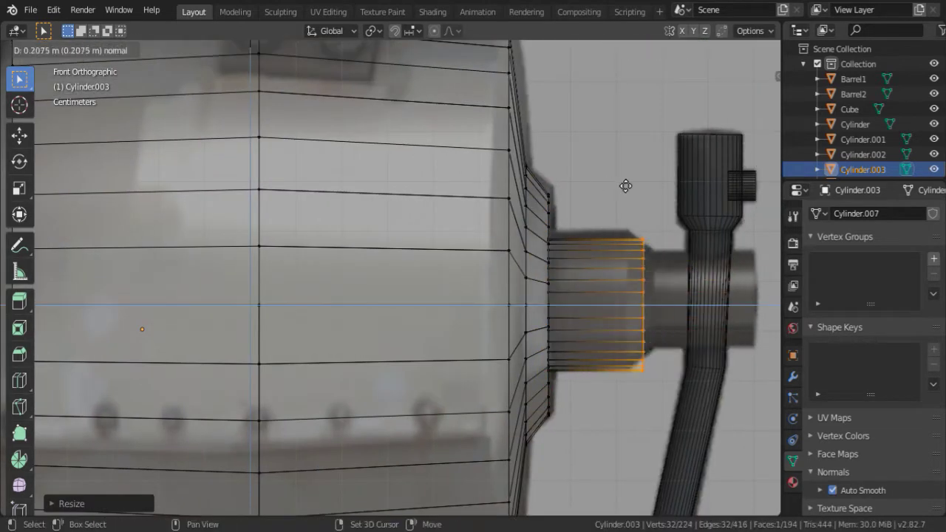
click(613, 296)
key(e)
click(696, 301)
key(l)
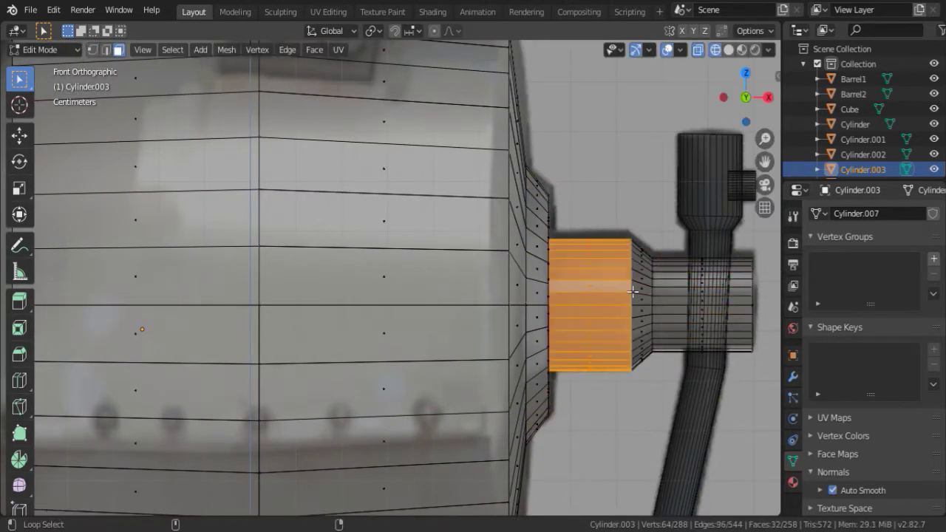
key(g)
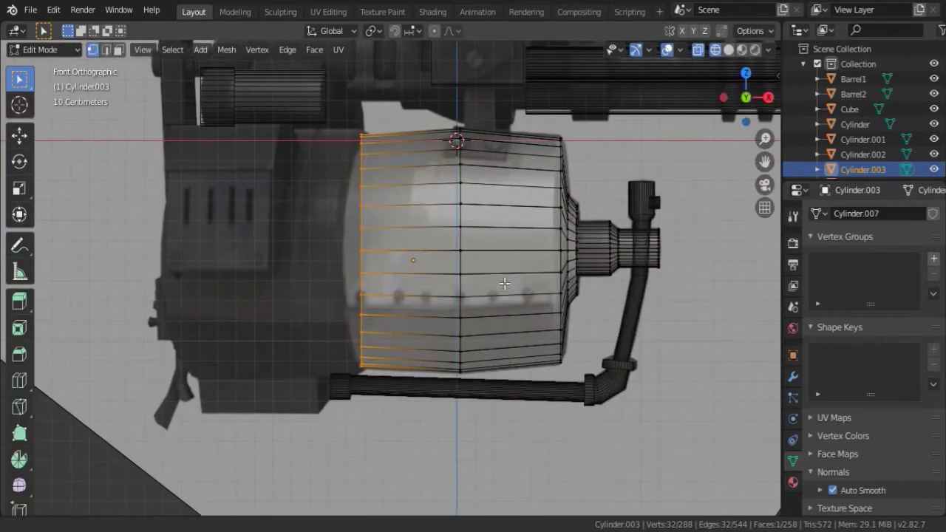
shift+middle_drag(504, 283, 600, 347)
Step: Extend the drum's left end with two extrusions, then view the vented housing from the front
key(e)
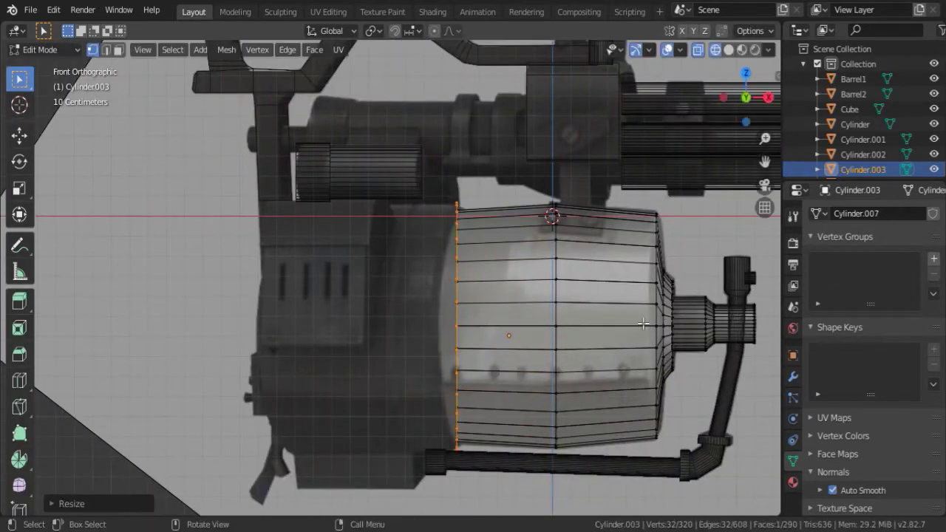
key(e)
click(563, 264)
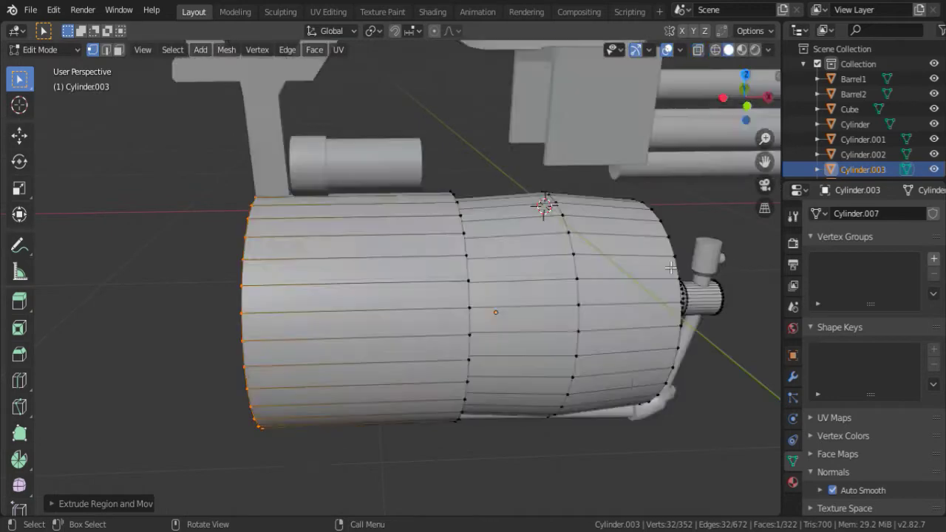
key(Tab)
key(KP_1)
scroll(289, 278, up, 1)
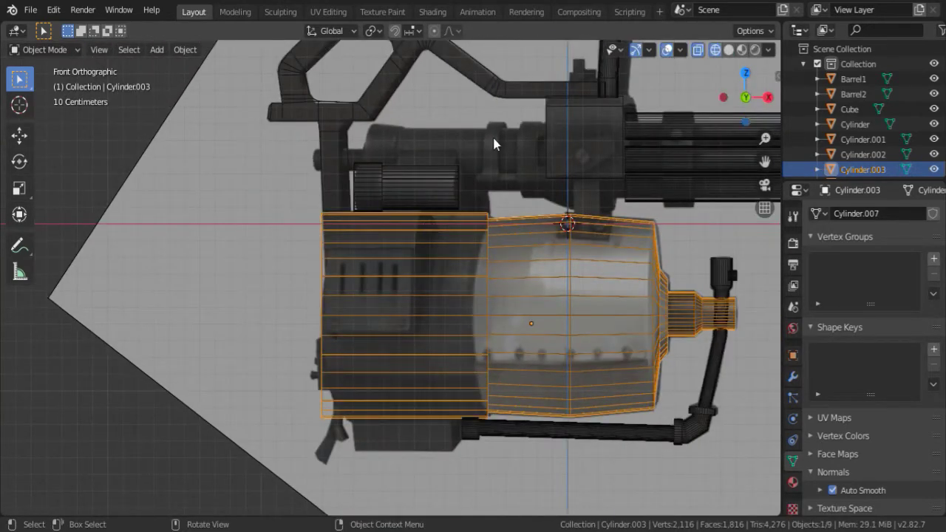
scroll(505, 92, up, 2)
shift+middle_drag(475, 178, 564, 131)
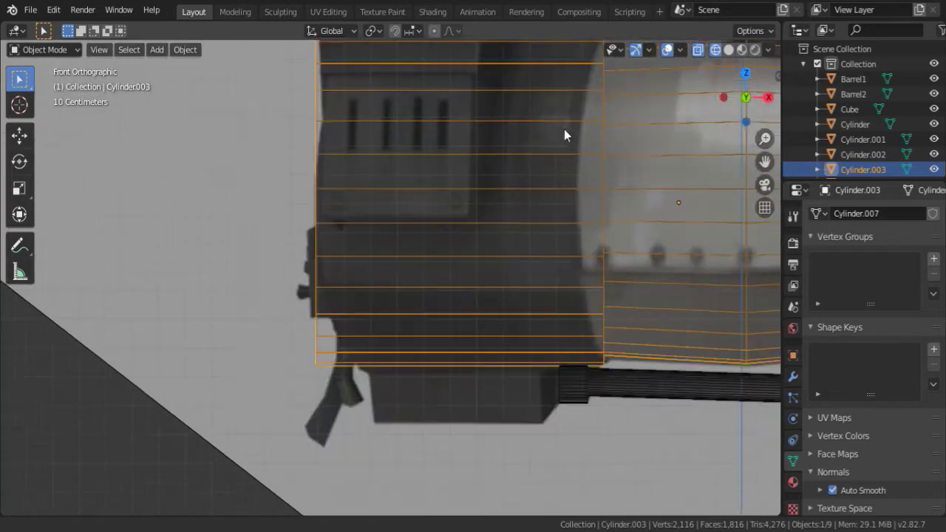
scroll(608, 193, down, 1)
scroll(436, 241, down, 2)
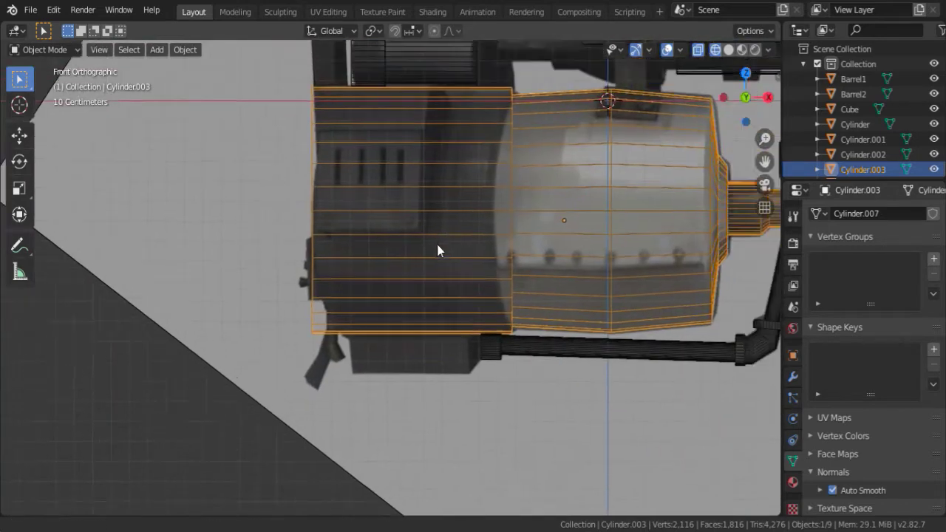
Step: In solid shading, bevel the drum's front end-cap edges into a rounded shoulder
key(Tab)
middle_drag(436, 241, 633, 158)
key(z)
click(662, 220)
key(ctrl+b)
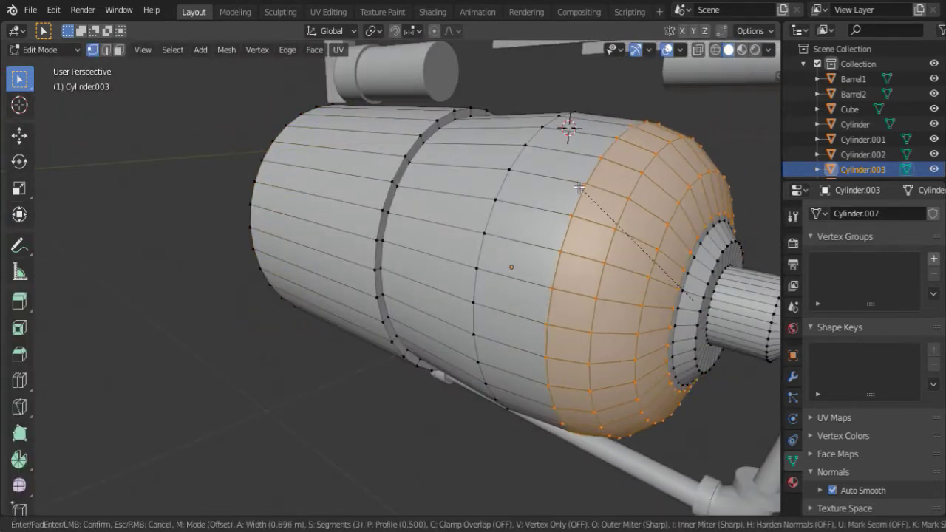
click(636, 252)
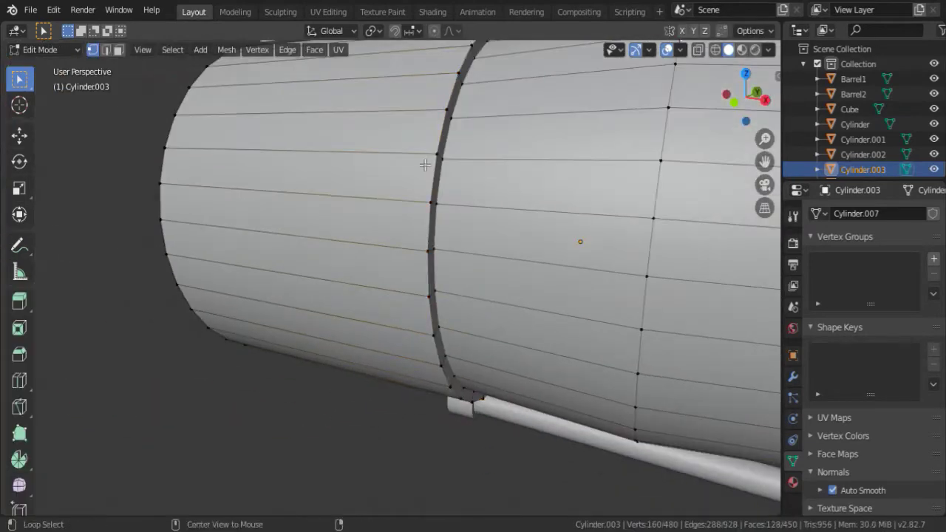
alt+click(425, 165)
key(ctrl+b)
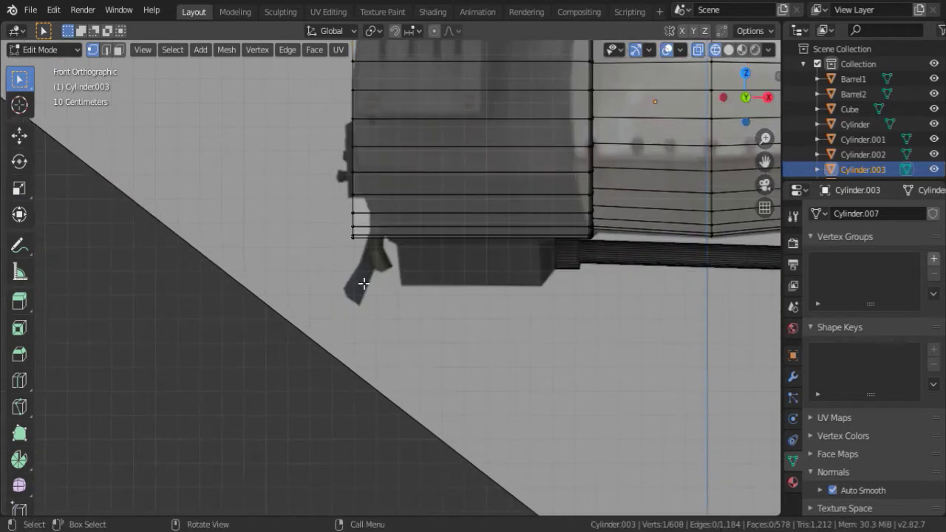
Step: Add a small cylinder and shrink and move it beneath the drum
key(shift+a)
click(306, 154)
key(s)
key(g)
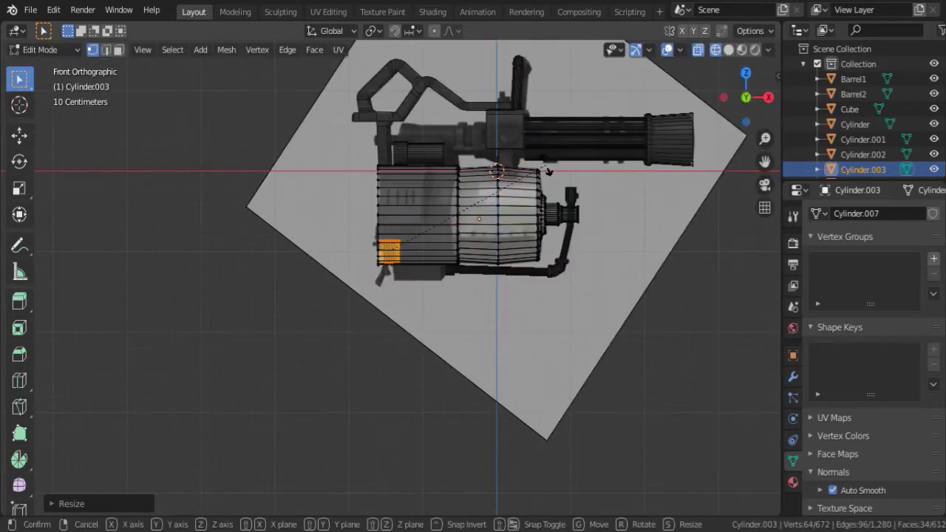
click(592, 175)
scroll(517, 215, up, 5)
key(s)
click(459, 497)
Step: Resize and position the small cylinder, then stretch its bottom end downward
scroll(443, 266, up, 4)
key(s)
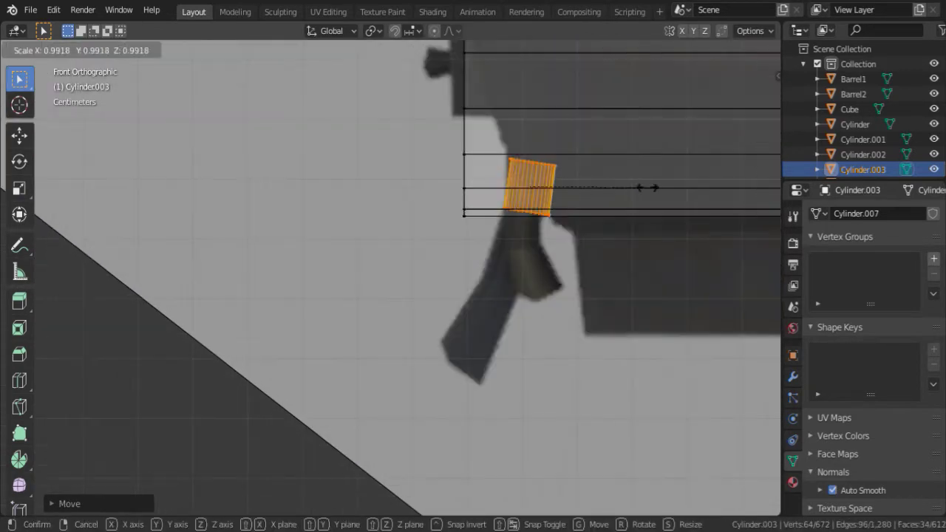
click(515, 226)
key(g)
click(571, 244)
key(s)
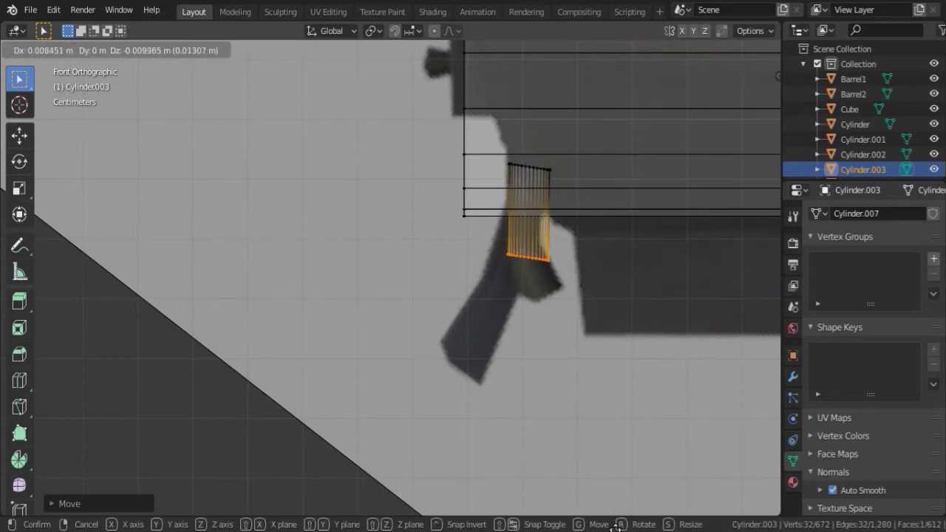
click(483, 313)
Step: Try a tilted duplicate second segment, then delete the cylinder leg pieces
key(g)
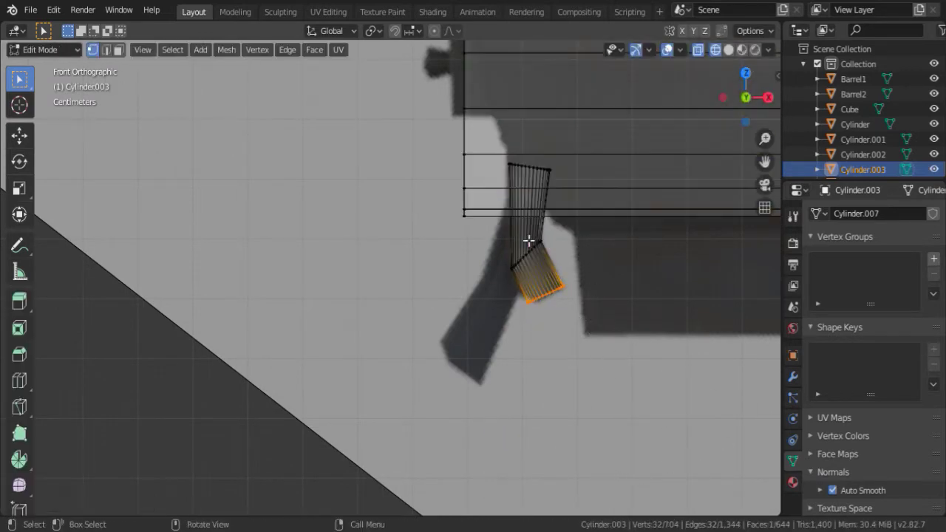
key(shift+d)
click(525, 299)
key(r)
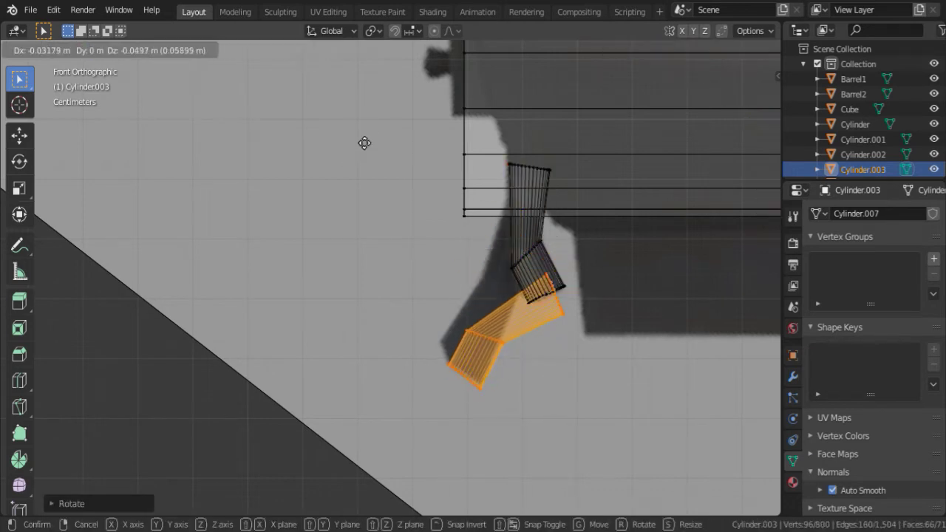
click(446, 402)
key(x)
click(481, 283)
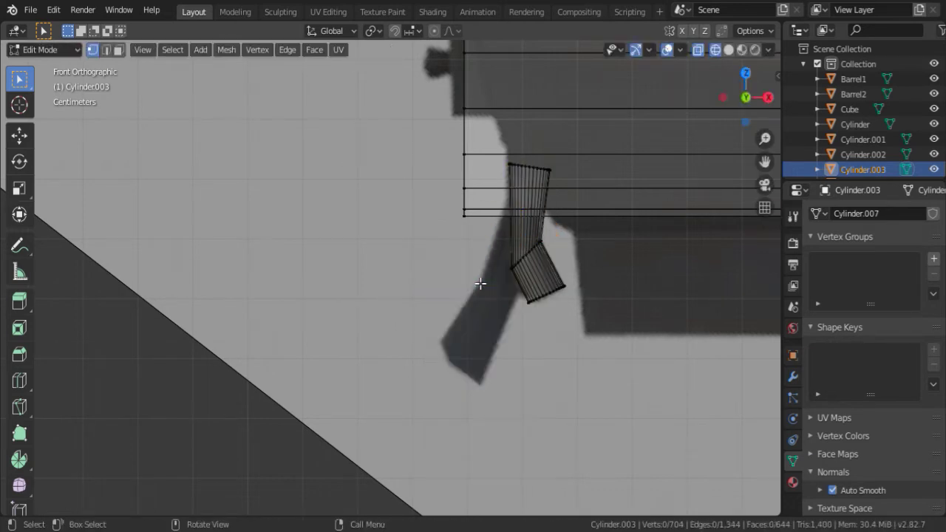
key(x)
click(562, 272)
Step: Add a cube, shrink it and move it beneath the drum's rear
key(shift+a)
click(380, 194)
key(s)
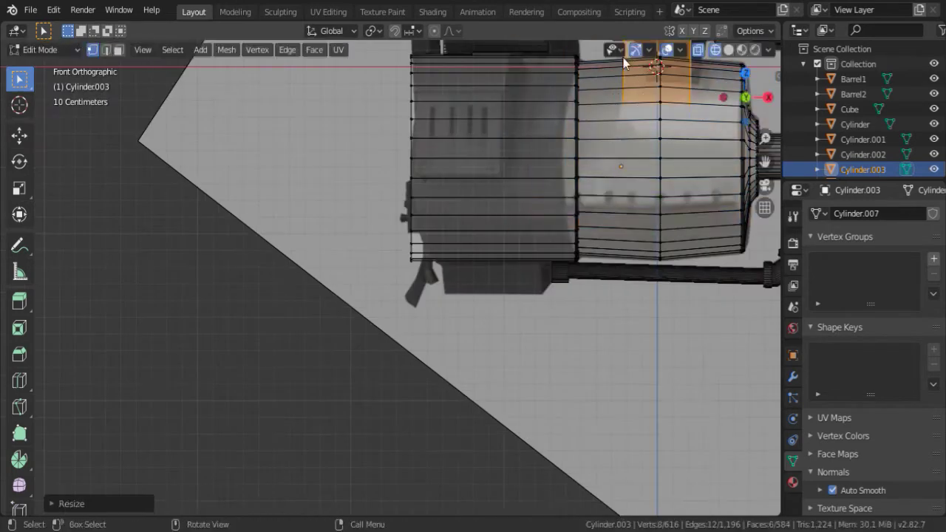
key(g)
scroll(512, 275, up, 3)
key(s)
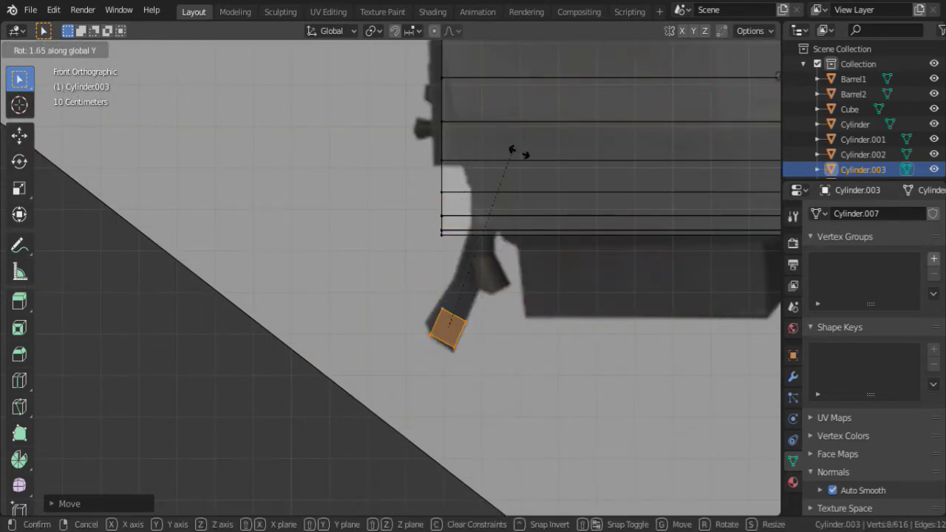
click(288, 417)
scroll(492, 252, up, 4)
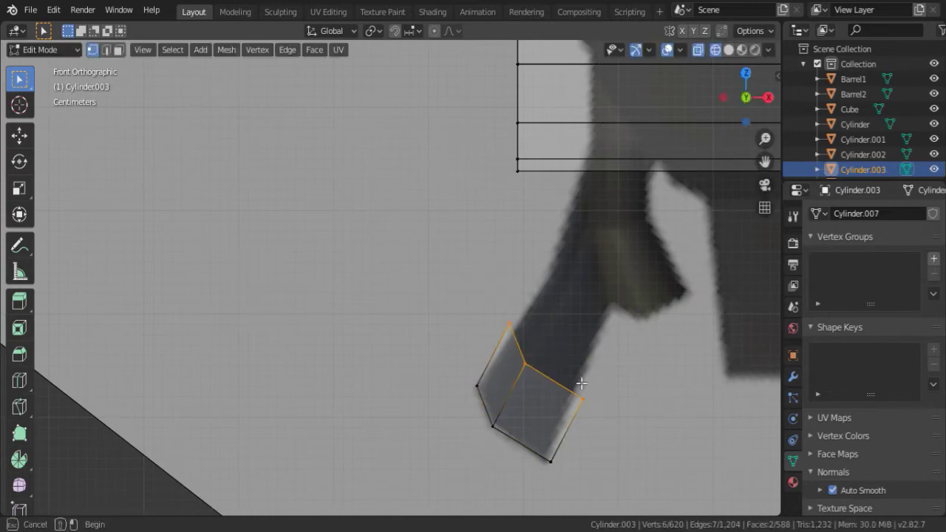
click(566, 376)
Step: Extrude a second cube section and taper its top to form the angled bracket
key(e)
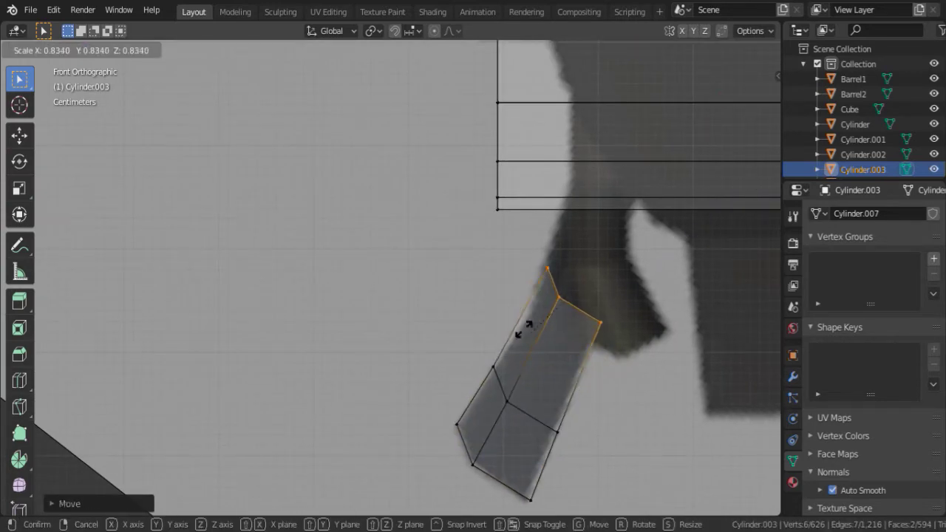
click(525, 329)
key(e)
click(629, 448)
key(Tab)
mouse_move(629, 448)
middle_down()
mouse_move(559, 328)
mouse_move(332, 268)
middle_up()
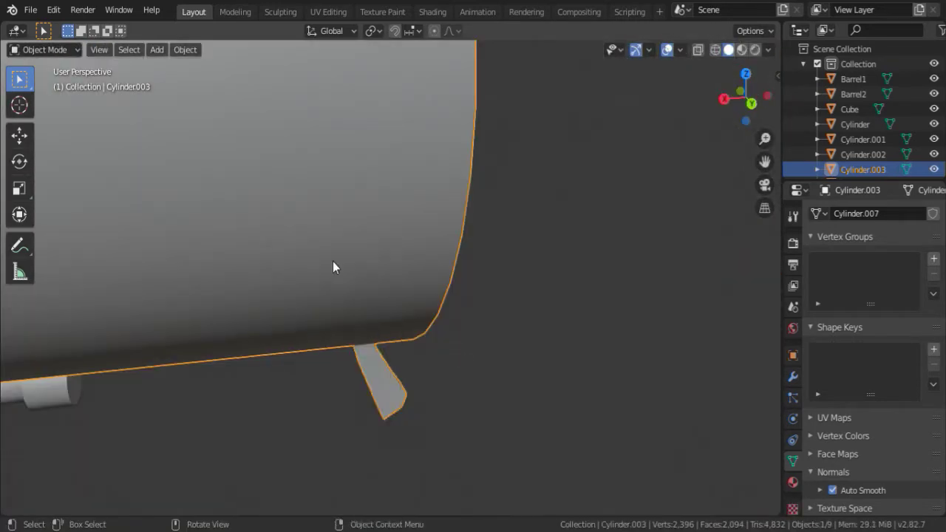
key(KP_1)
middle_drag(619, 217, 486, 348)
key(KP_1)
Step: With X-ray on, extrude and scale the ammo drum's rear face loop into a slight lip
key(Tab)
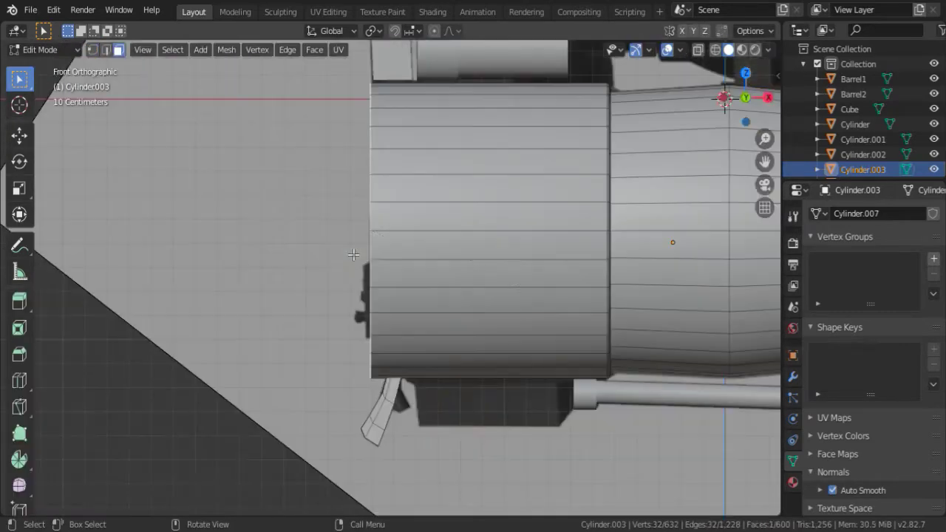
key(alt+z)
scroll(428, 273, up, 2)
key(g)
key(z)
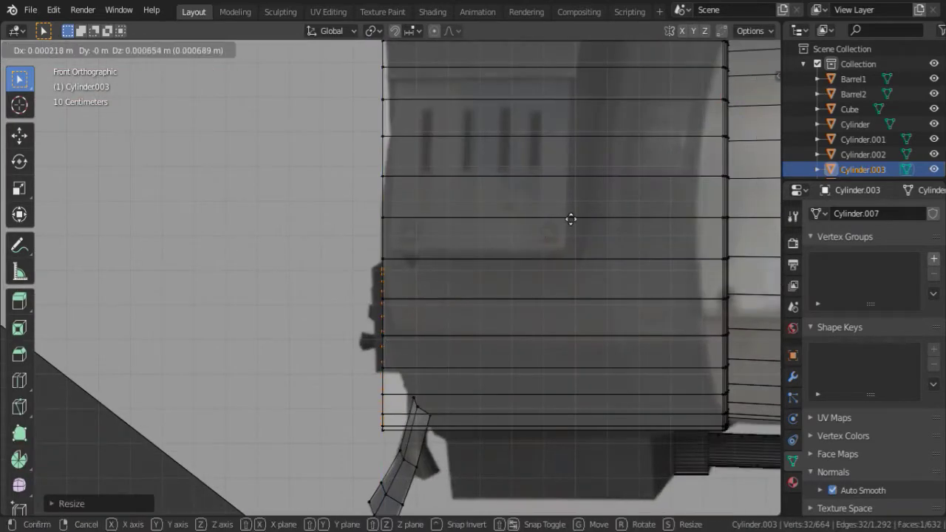
middle_drag(482, 284, 552, 324)
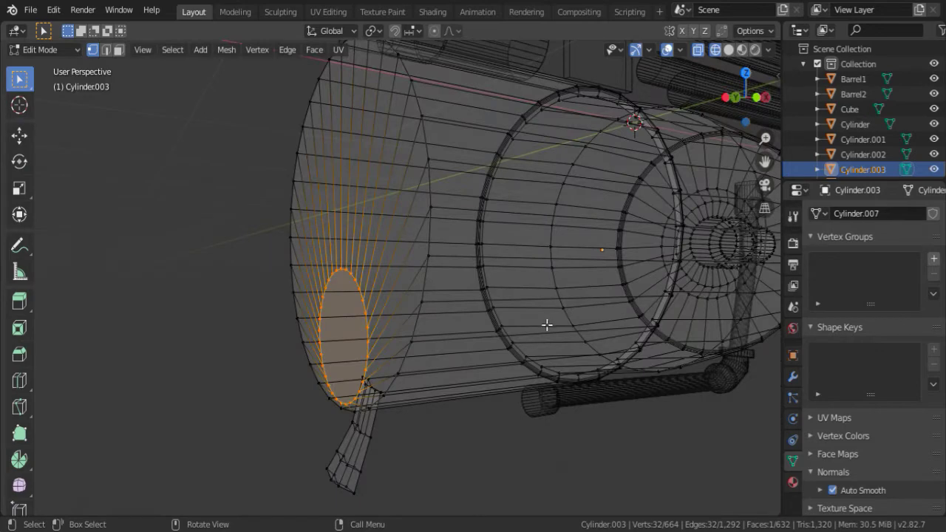
key(KP_1)
key(s)
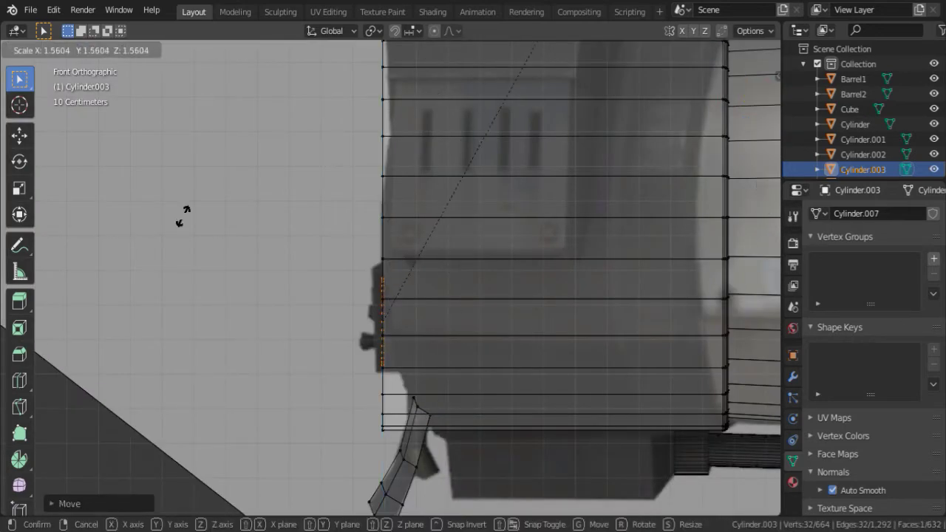
click(555, 228)
Step: Slant the drum's rear edge outward and size the small rear knob
scroll(454, 264, up, 3)
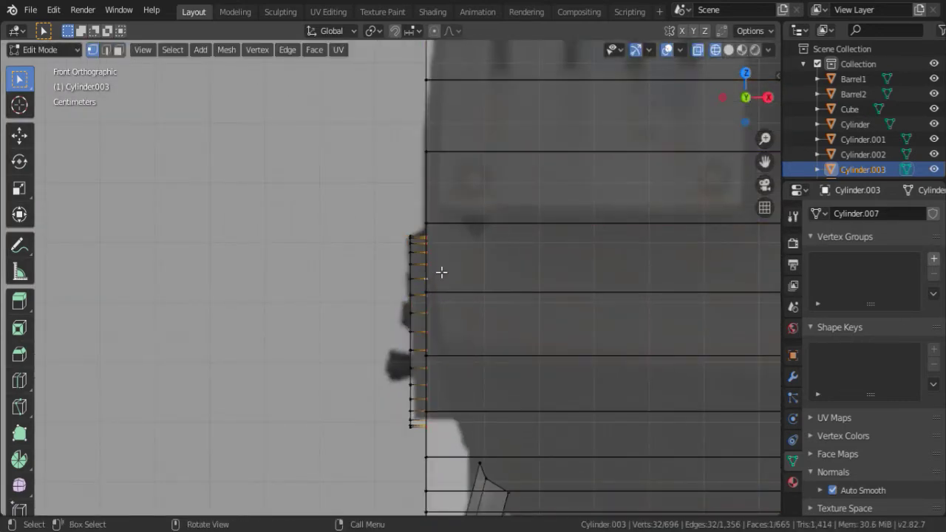
key(g)
click(401, 386)
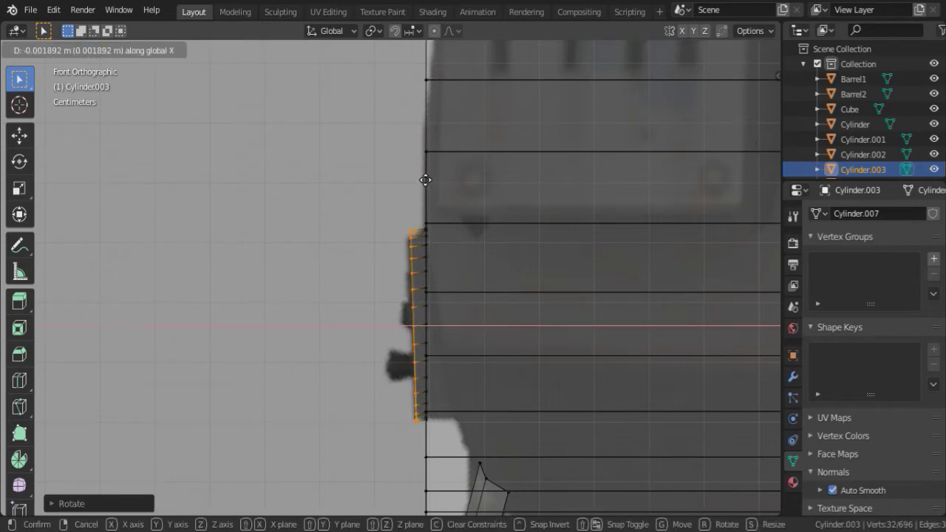
click(425, 180)
scroll(651, 302, up, 2)
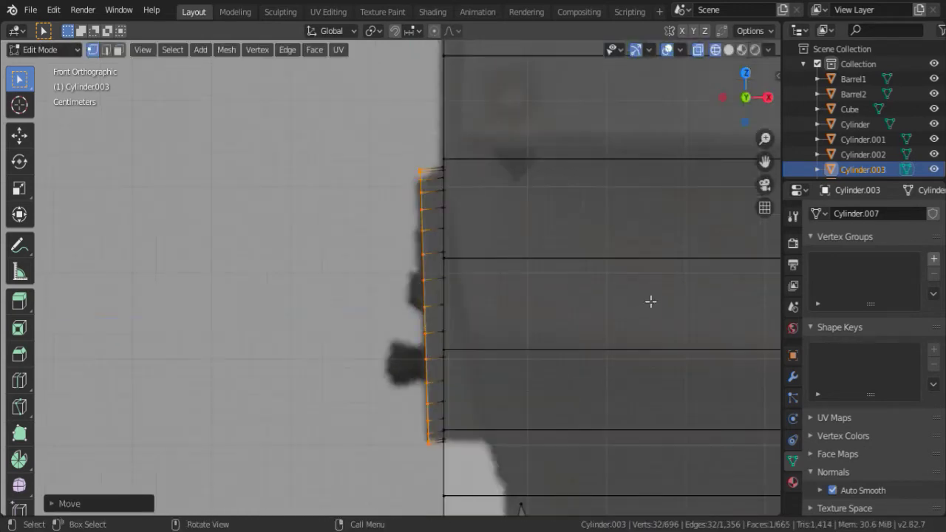
click(422, 214)
Step: Back in object mode, select the small cylinder behind the barrels and duplicate it
key(Tab)
mouse_move(422, 214)
middle_down()
mouse_move(414, 268)
mouse_move(446, 157)
middle_up()
key(KP_1)
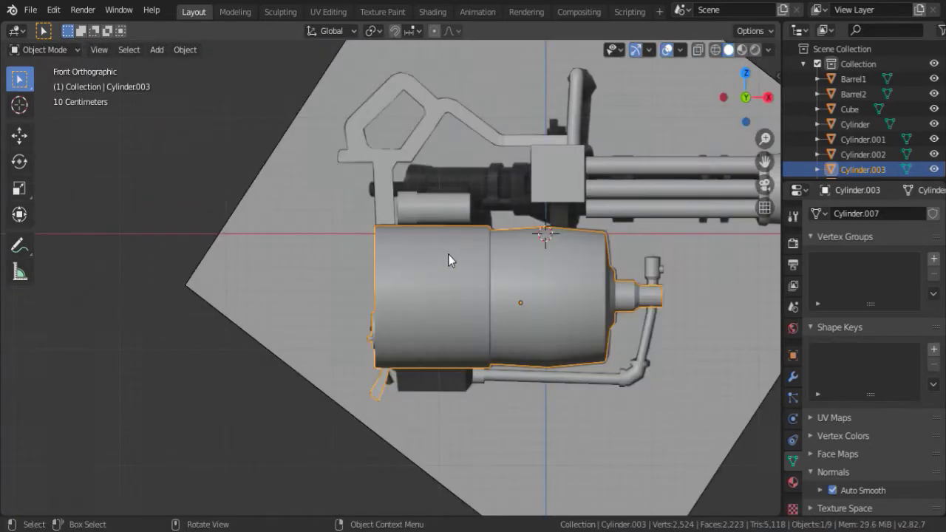
scroll(447, 259, up, 5)
click(471, 333)
key(shift+d)
Step: Place the cylinder copy and lengthen it forward along the X axis
key(s)
click(597, 163)
key(alt+z)
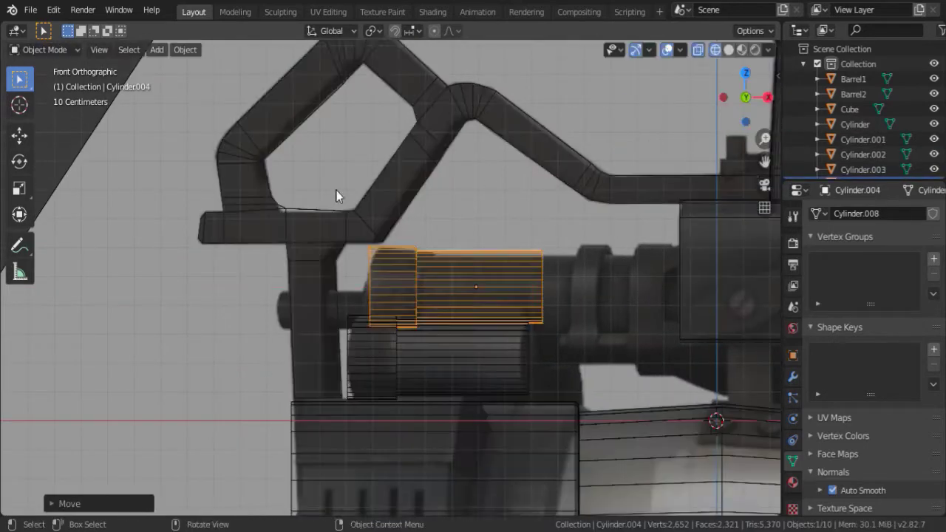
key(Tab)
scroll(337, 196, down, 2)
key(g)
key(x)
click(535, 213)
mouse_move(534, 213)
middle_down()
mouse_move(295, 257)
mouse_move(384, 228)
middle_up()
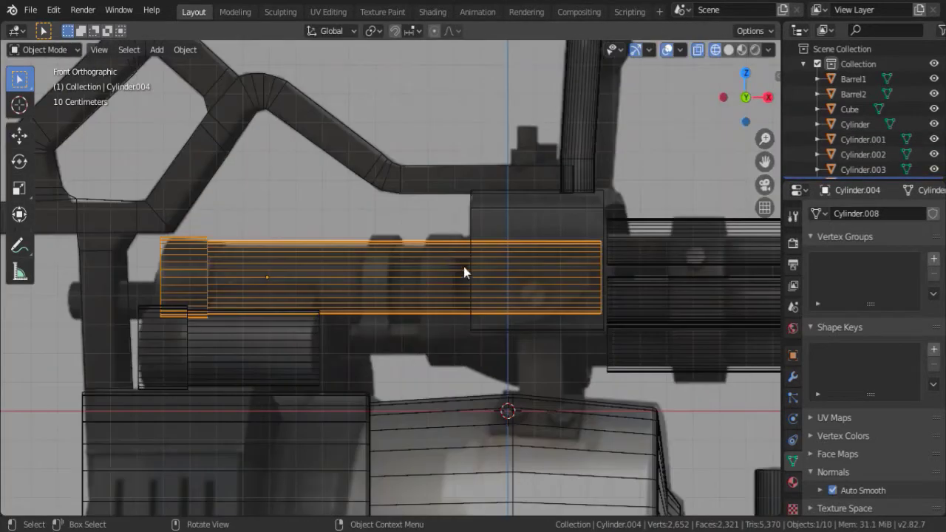
Step: Resize the copied cylinder, shortening it along the X axis
key(s)
click(562, 239)
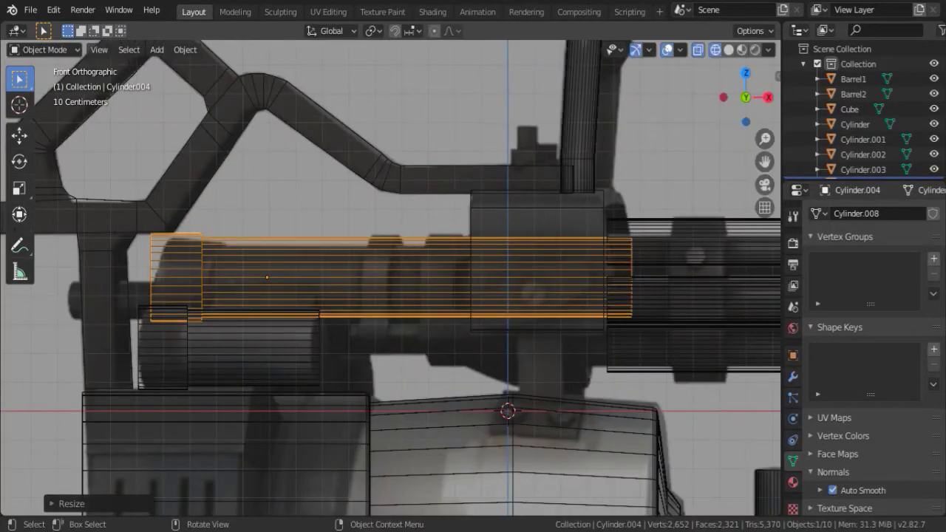
key(x)
click(327, 395)
scroll(401, 338, up, 3)
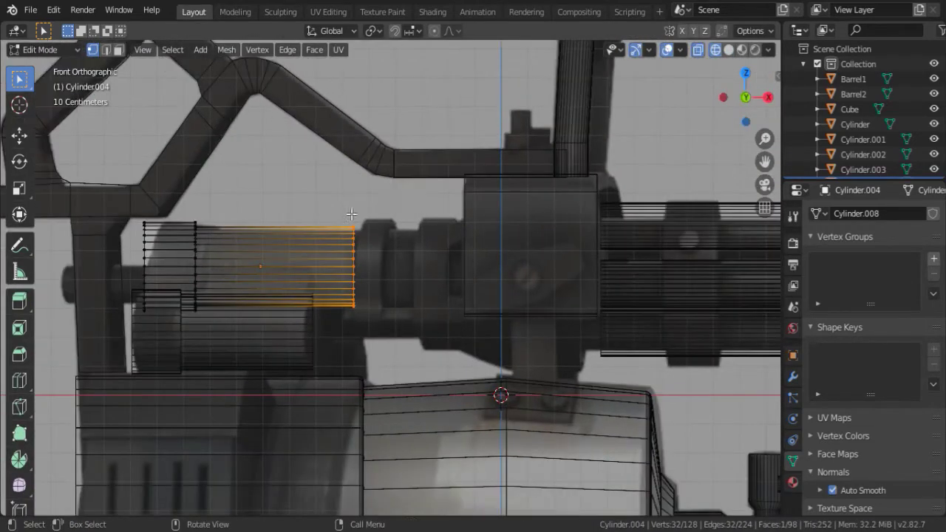
scroll(452, 204, down, 4)
Step: Resize, slide and extrude the cylinder's end loop so it flares into a cone
key(s)
key(x)
key(Escape)
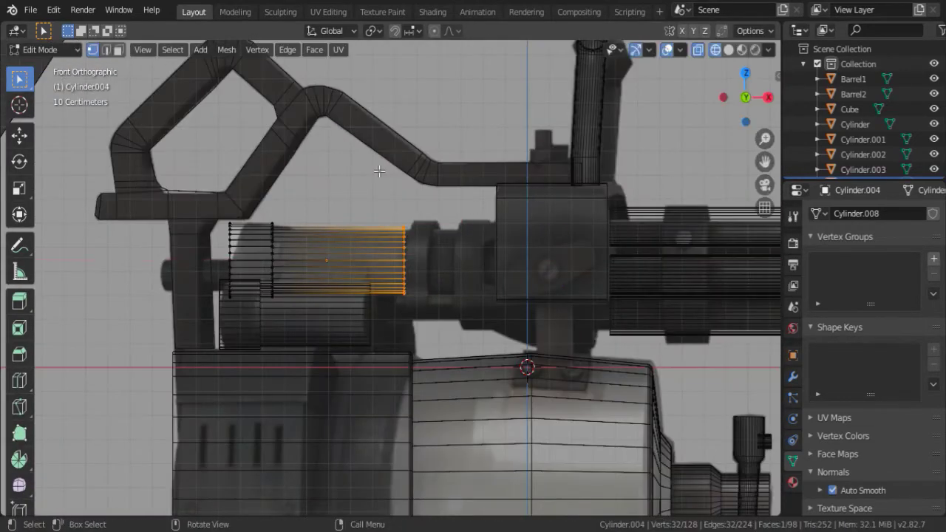
key(s)
key(Escape)
key(s)
key(Return)
key(g)
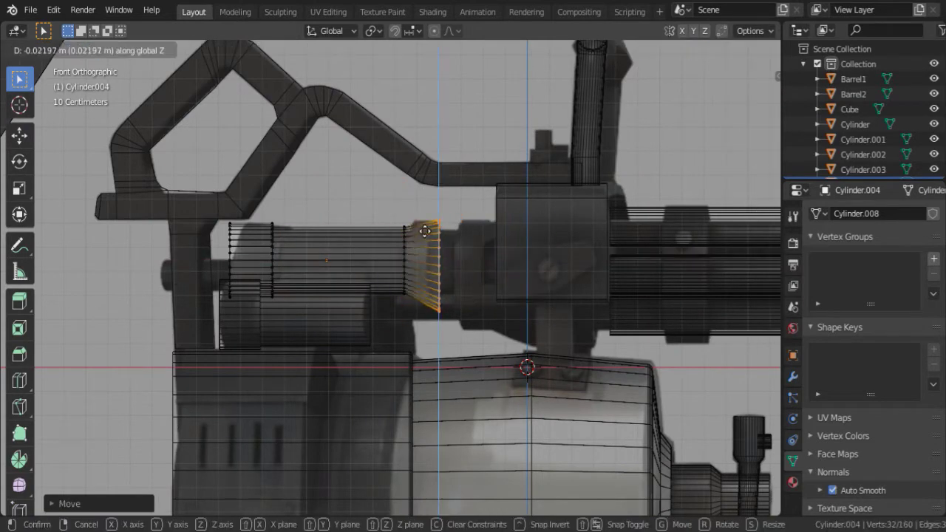
key(e)
middle_drag(517, 244, 665, 269)
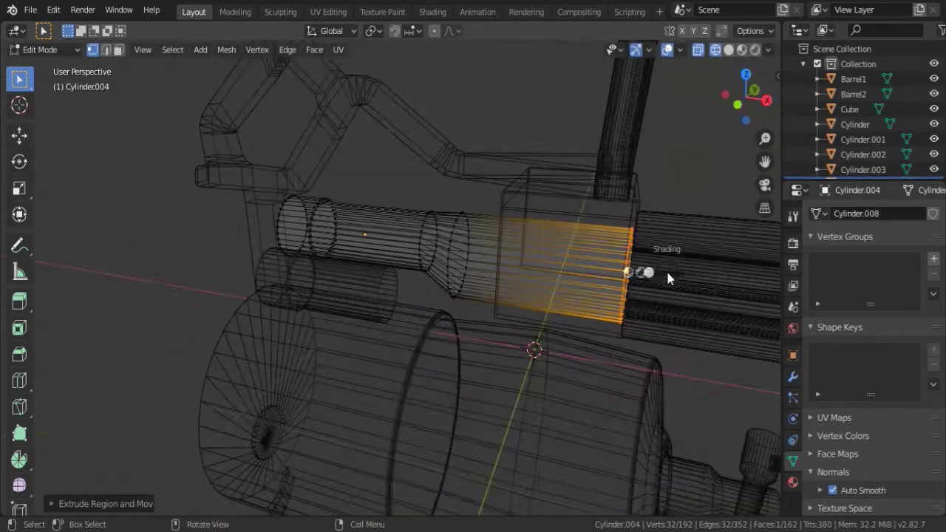
Step: Apply Shade Smooth to the barrel housing and adjust its end edge loop in front view
key(Tab)
key(shift+z)
right_click(495, 236)
click(495, 236)
key(Tab)
key(KP_1)
key(s)
click(608, 255)
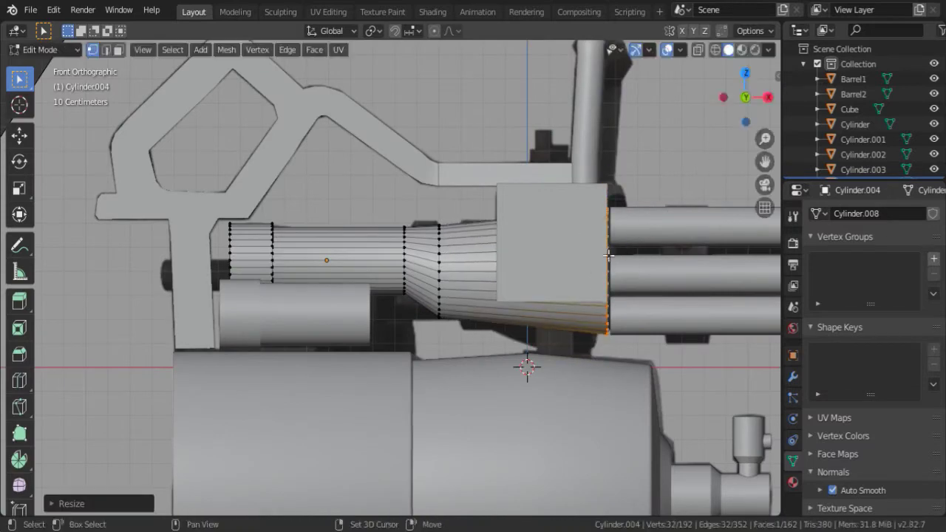
key(Escape)
key(Tab)
Step: Slide Barrel1 forward along the X axis out of the front block
mouse_move(625, 250)
middle_down()
mouse_move(581, 295)
mouse_move(450, 224)
mouse_move(466, 333)
mouse_move(591, 306)
mouse_move(563, 397)
middle_up()
click(468, 334)
key(Tab)
key(g)
key(x)
key(Return)
key(Tab)
key(g)
key(x)
key(Return)
mouse_move(695, 365)
middle_down()
mouse_move(643, 272)
mouse_move(542, 286)
mouse_move(489, 230)
middle_up()
click(489, 230)
Step: Reveal Barrel2 and pull the barrel end faces out into a wider muzzle
click(489, 230)
key(KP_3)
key(g)
key(x)
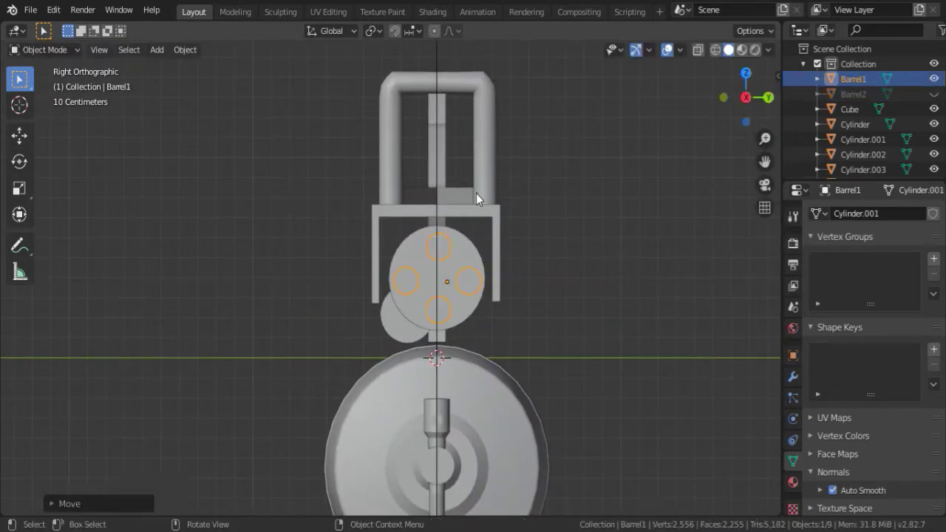
middle_drag(476, 193, 541, 254)
key(alt+h)
key(Tab)
key(3)
shift+click(733, 278)
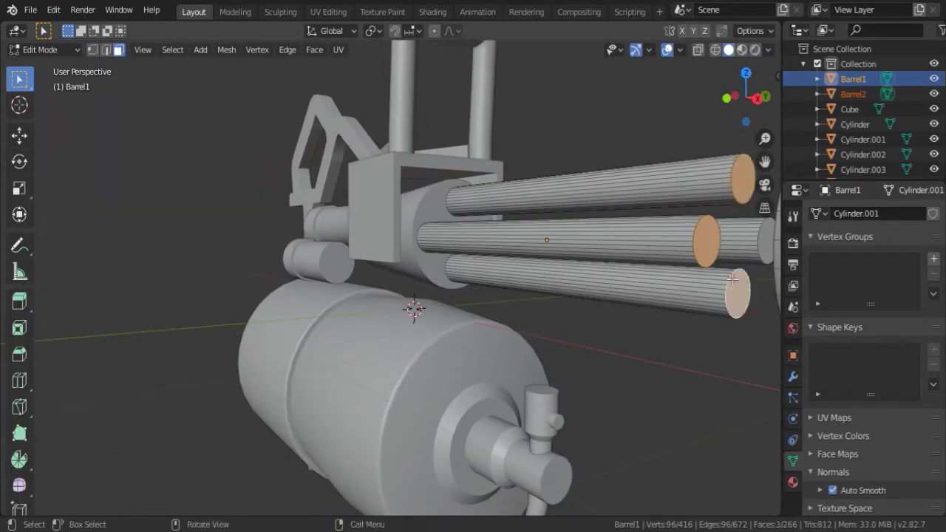
middle_drag(732, 277, 359, 211)
key(g)
click(264, 243)
Step: Add a cube inside Cylinder.002's mesh and flatten it vertically
key(Tab)
scroll(264, 244, down, 3)
middle_drag(263, 243, 366, 238)
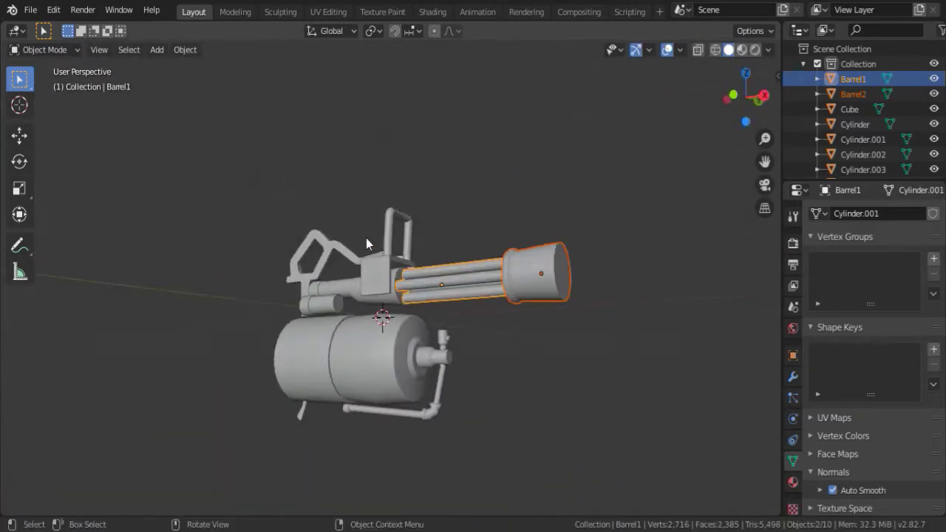
key(KP_1)
click(357, 189)
key(Tab)
key(shift+a)
click(412, 192)
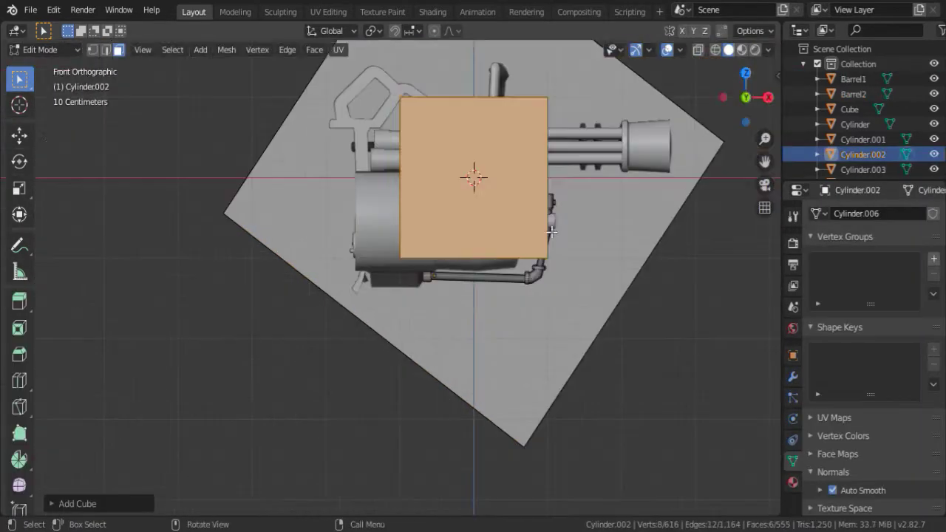
key(s)
key(z)
click(77, 109)
Step: Raise the flat plate and stretch its left edge sideways along X under the drum
key(KP_Decimal)
key(Tab)
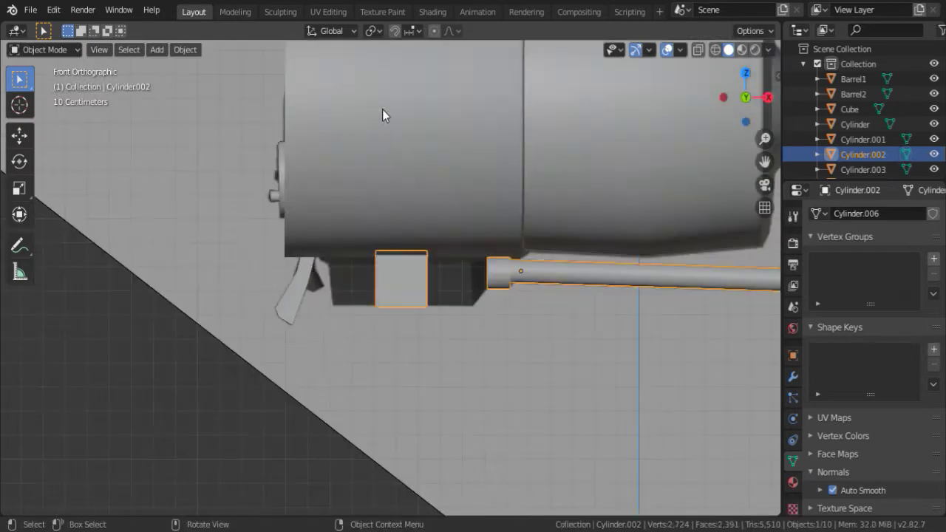
key(Tab)
key(g)
key(z)
drag(348, 200, 411, 390)
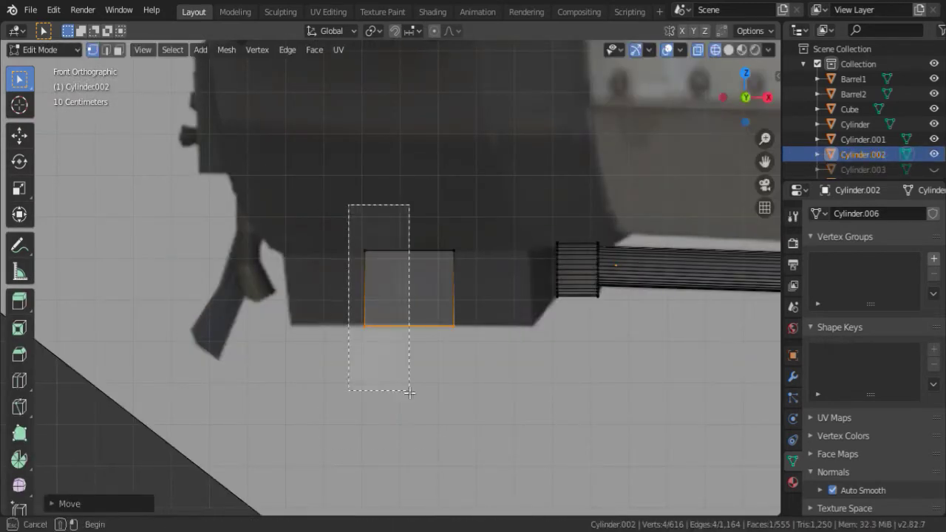
key(g)
key(x)
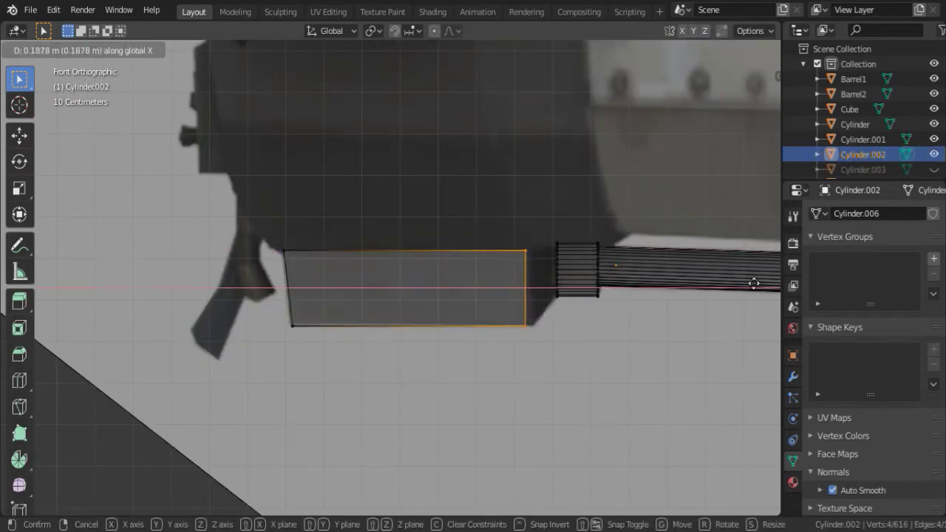
click(754, 284)
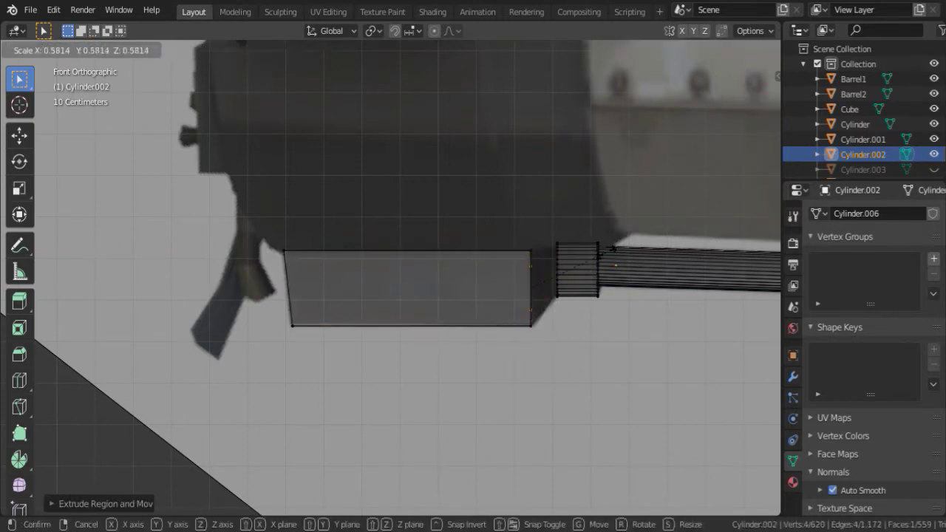
click(613, 252)
mouse_move(613, 251)
middle_down()
mouse_move(560, 260)
mouse_move(707, 238)
middle_up()
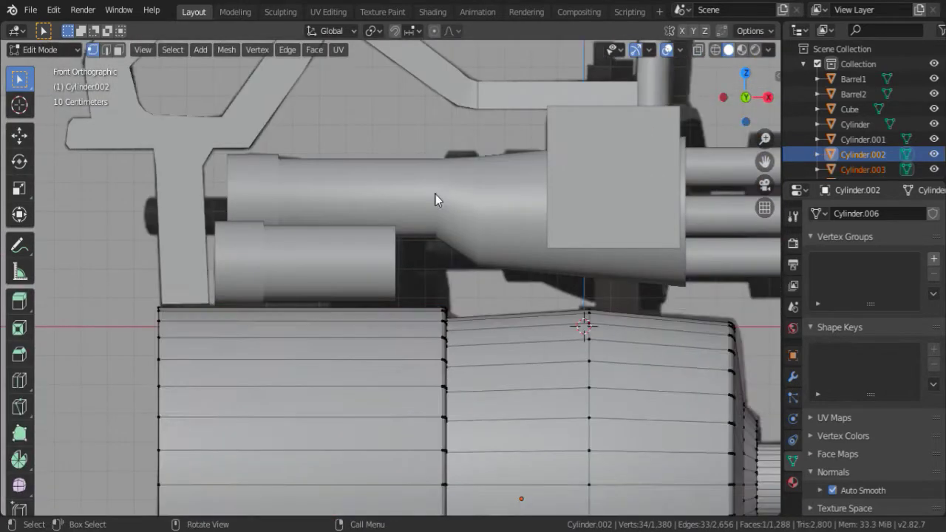
key(Tab)
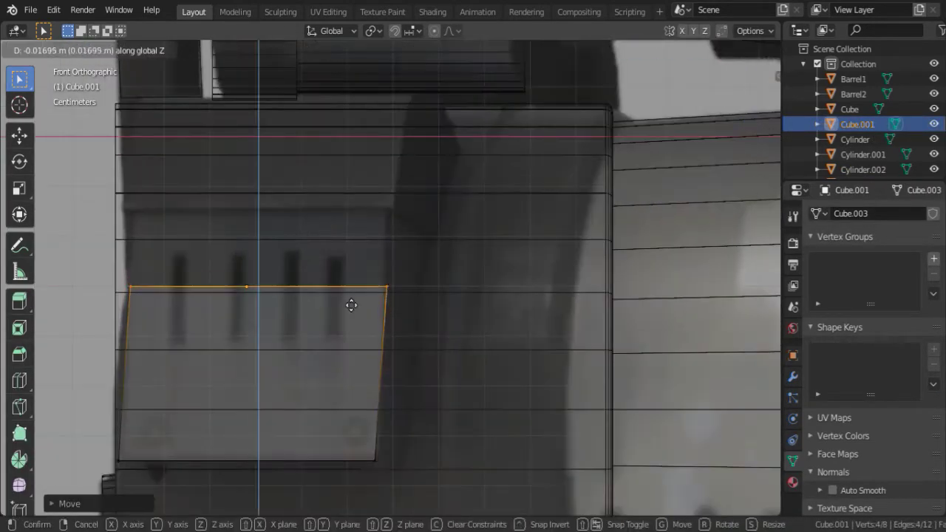
Step: Move the panel face and extrude its top edge into wider strips
click(226, 343)
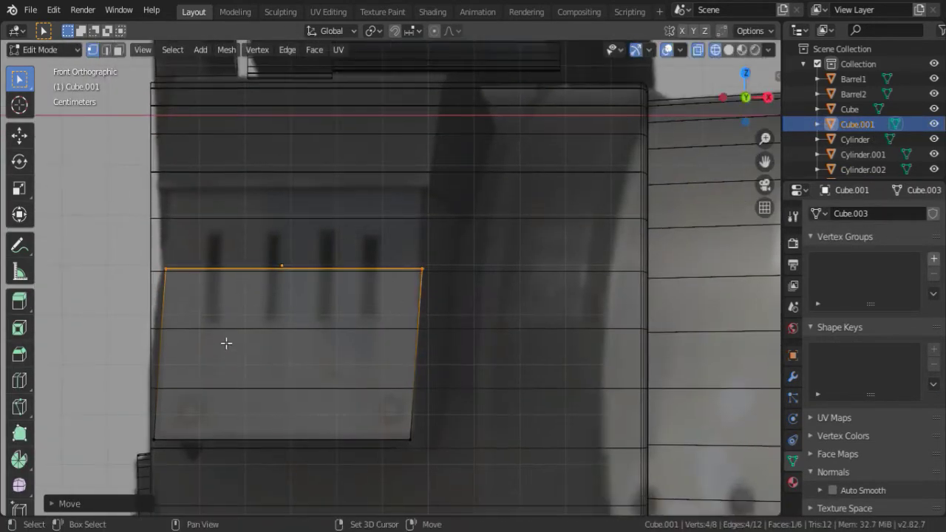
key(e)
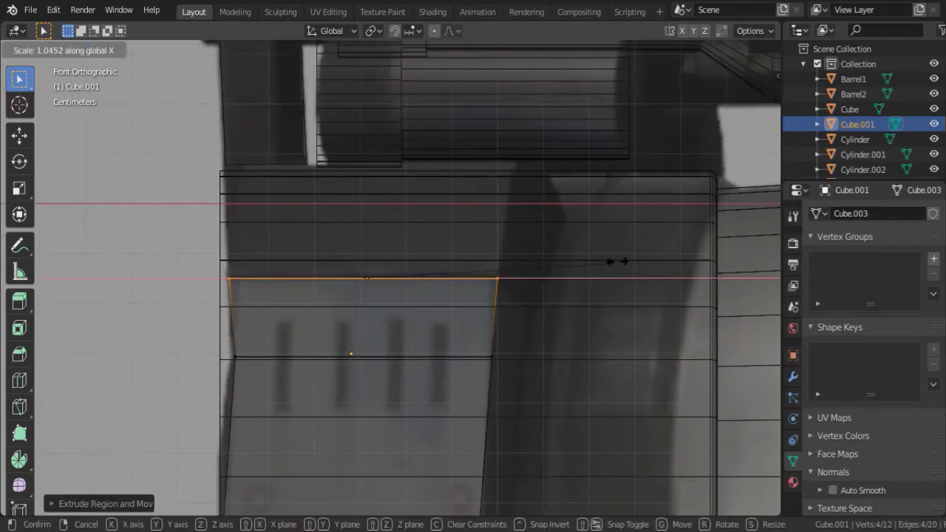
click(617, 261)
shift+middle_drag(433, 310, 475, 342)
key(e)
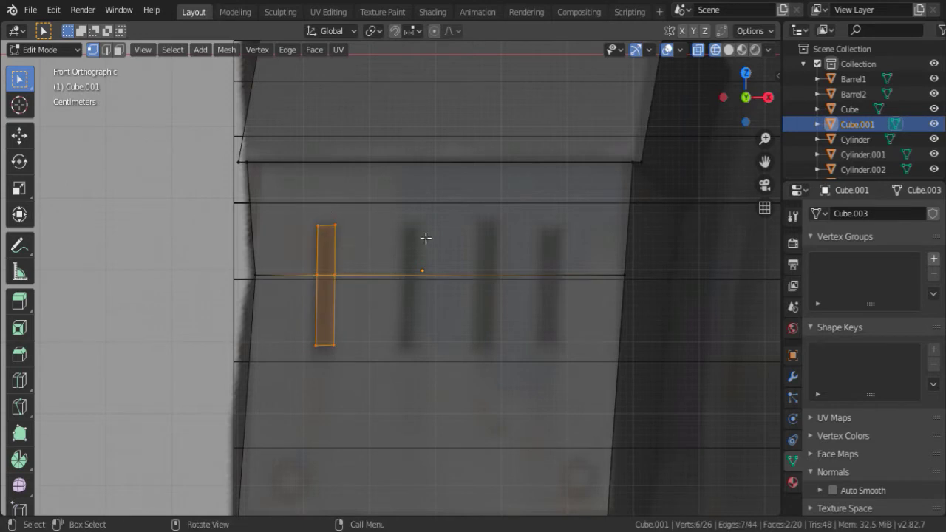
scroll(425, 238, up, 1)
Step: Knife-cut the four narrow vent slot outlines into the panel's front face
key(k)
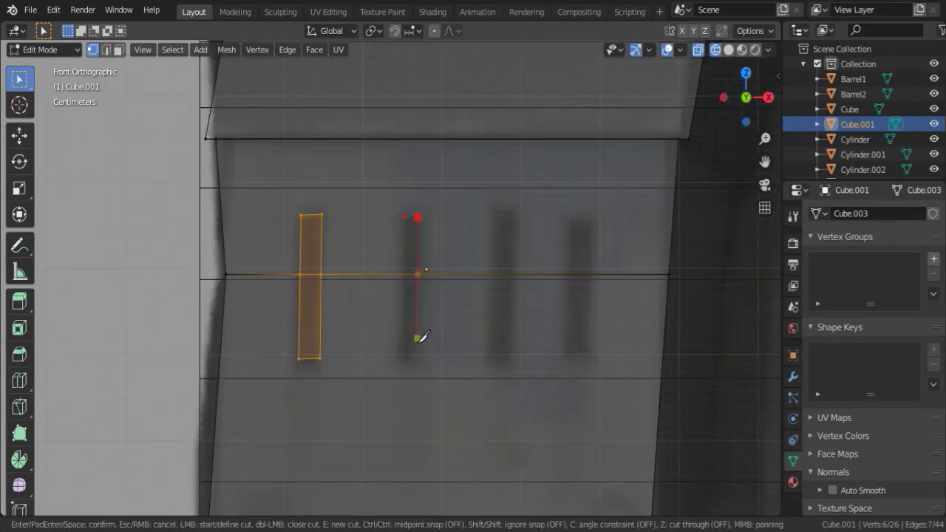
key(Return)
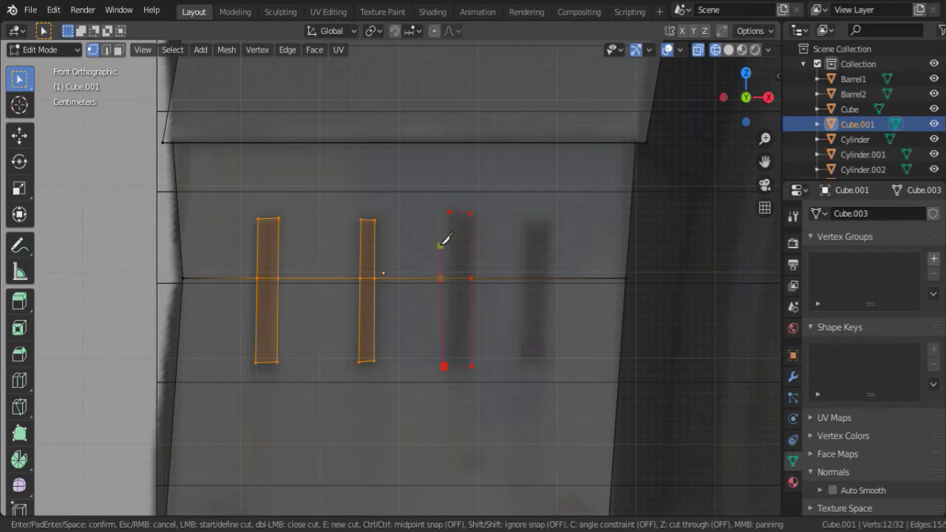
key(k)
click(471, 365)
middle_drag(525, 363, 452, 245)
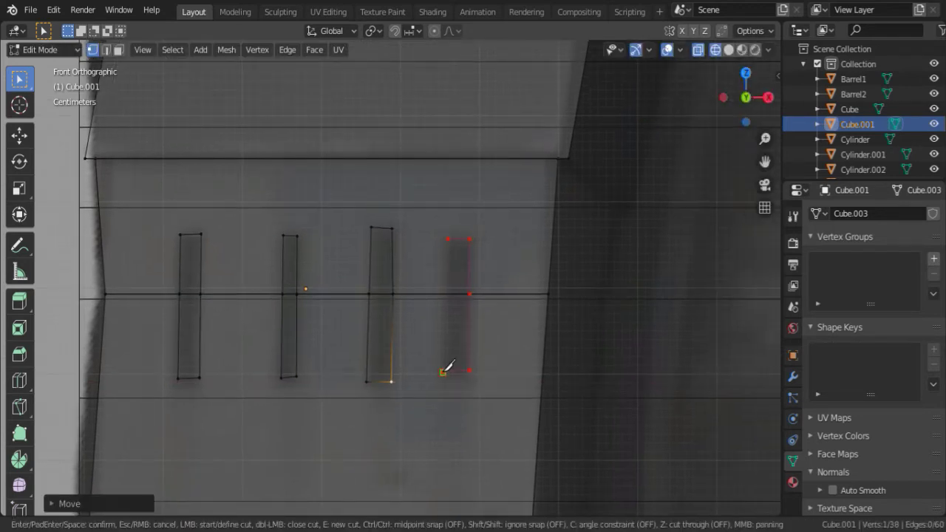
key(3)
mouse_move(471, 239)
middle_down()
mouse_move(330, 317)
mouse_move(263, 330)
mouse_move(278, 311)
middle_up()
shift+click(274, 301)
Step: Extrude the four vent slot faces inward so they become recessed openings
middle_drag(392, 299, 402, 288)
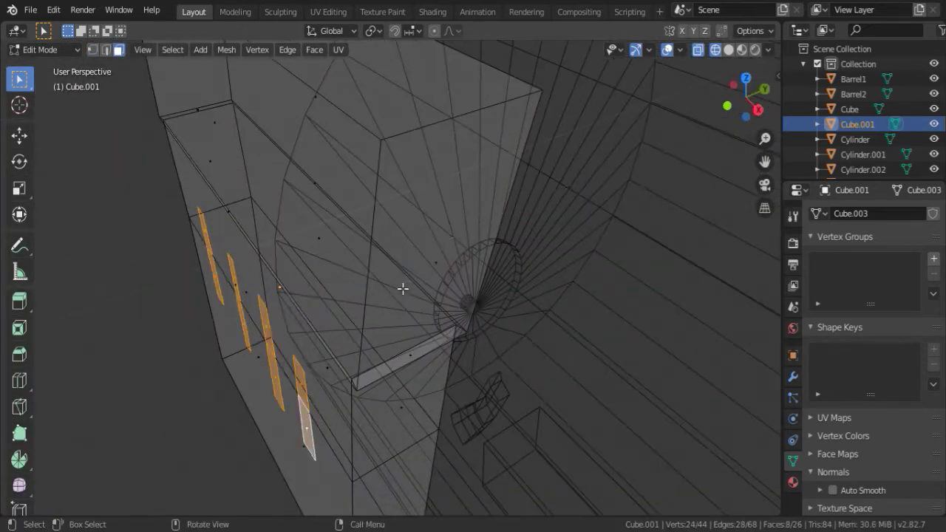
key(e)
key(Tab)
key(shift+z)
middle_drag(363, 143, 566, 81)
key(KP_1)
mouse_move(523, 132)
middle_down()
mouse_move(351, 141)
mouse_move(511, 209)
middle_up()
Step: Circle-select the top faces of the side panel
key(Tab)
key(c)
drag(510, 209, 244, 222)
key(Escape)
mouse_move(244, 222)
middle_down()
mouse_move(394, 264)
mouse_move(436, 116)
mouse_move(441, 249)
mouse_move(477, 272)
mouse_move(507, 205)
mouse_move(444, 185)
mouse_move(408, 248)
mouse_move(518, 219)
mouse_move(470, 225)
mouse_move(575, 239)
middle_up()
shift+click(452, 161)
Step: Tilt the panel's top faces around X and shift them along Y to start the lip
key(g)
click(538, 205)
key(r)
key(x)
key(Escape)
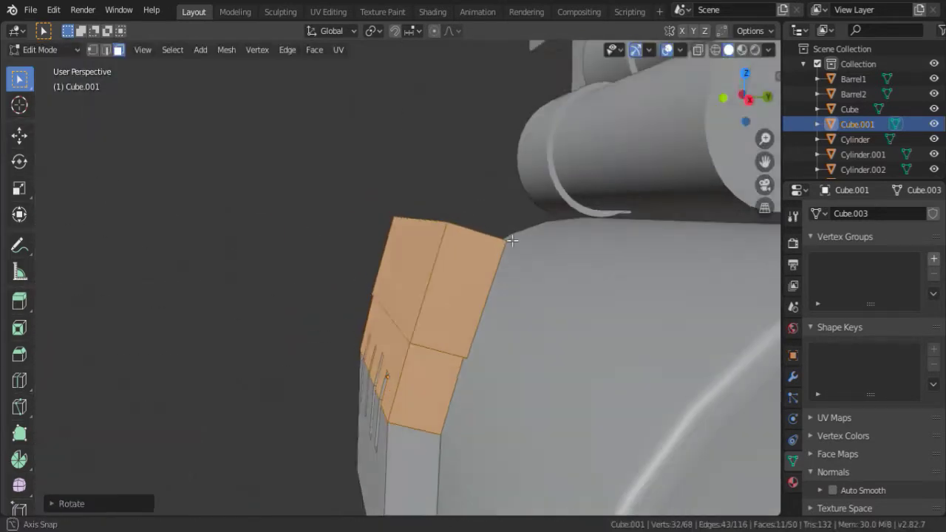
key(g)
key(y)
click(365, 236)
mouse_move(365, 237)
middle_down()
mouse_move(437, 261)
mouse_move(448, 169)
middle_up()
Step: Refine the lip's tilt around X and its offset along Y
key(g)
key(y)
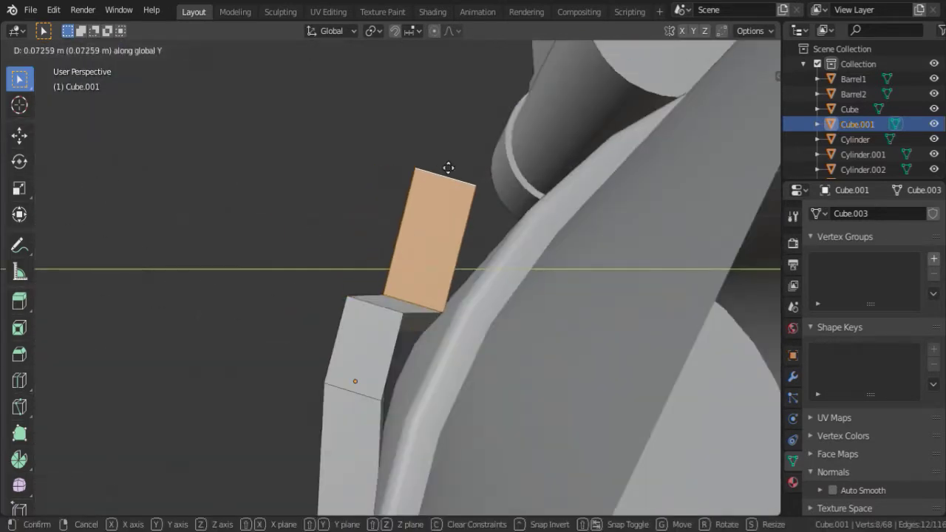
key(r)
key(x)
key(g)
key(y)
key(Tab)
mouse_move(567, 186)
middle_down()
mouse_move(486, 255)
mouse_move(418, 226)
middle_up()
Step: Adjust the lip's distance along Y and lock in its position
key(Tab)
key(g)
key(y)
key(Escape)
key(g)
key(y)
key(Escape)
key(Tab)
key(Tab)
key(g)
key(y)
click(510, 238)
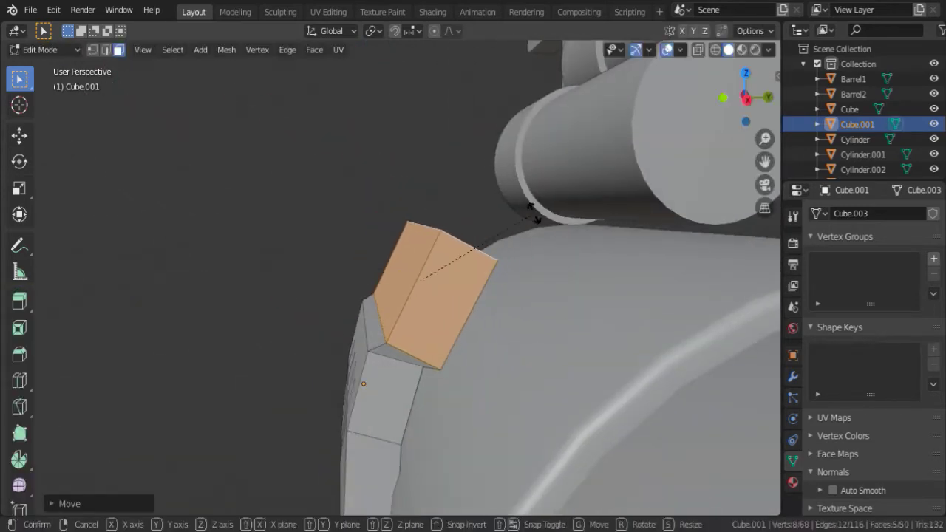
mouse_move(510, 238)
middle_down()
mouse_move(583, 194)
mouse_move(432, 307)
middle_up()
Step: Slide the bevel edge along Y to reshape the lip's bevel
key(g)
key(Escape)
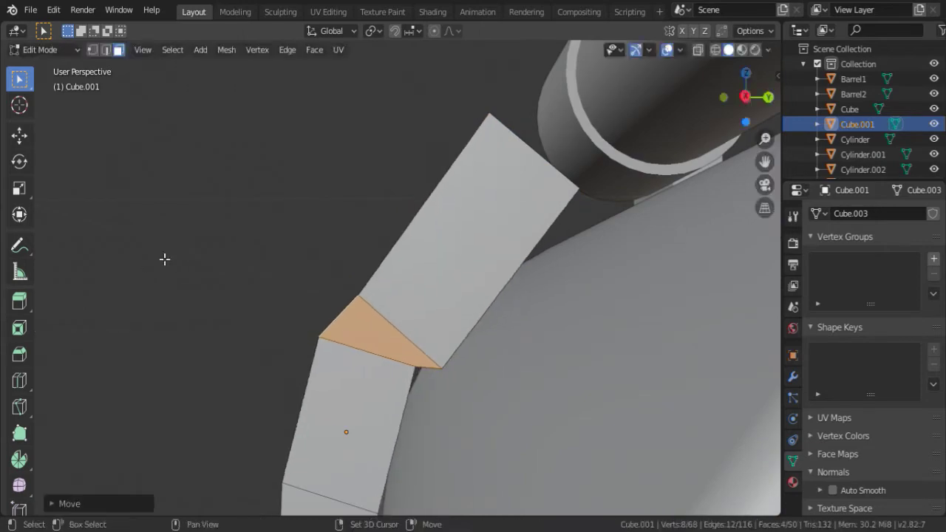
key(Tab)
mouse_move(591, 355)
middle_down()
mouse_move(416, 355)
mouse_move(572, 292)
mouse_move(499, 280)
middle_up()
key(Tab)
scroll(572, 292, up, 5)
key(2)
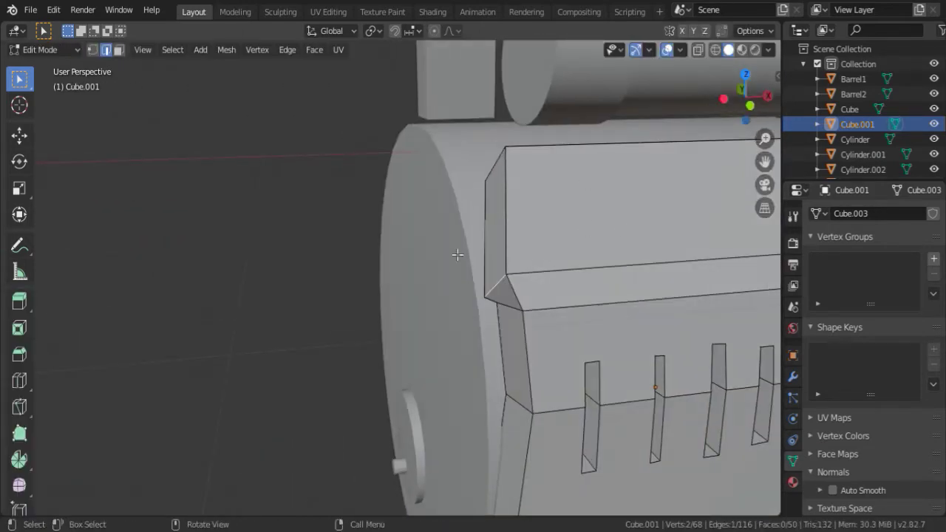
key(g)
key(y)
click(596, 221)
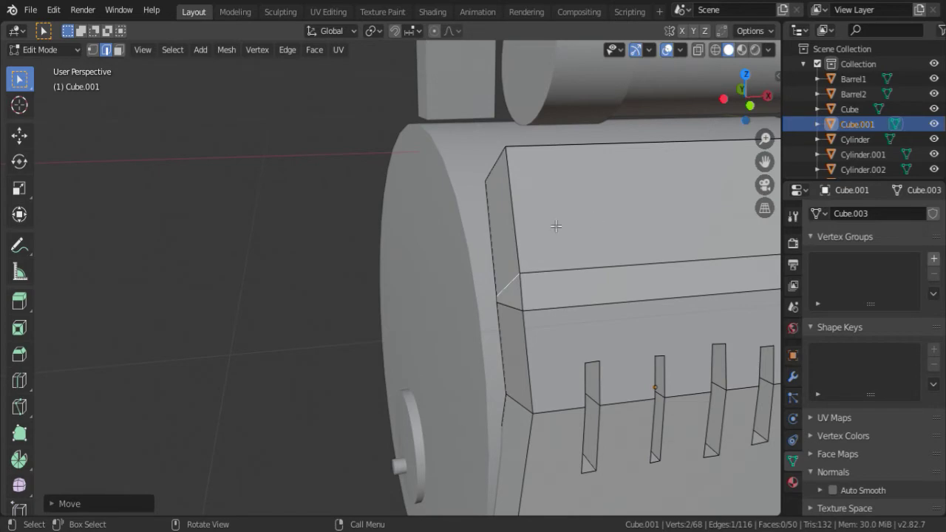
Step: Frame the panel and drum in front view with see-through display
key(Tab)
middle_drag(556, 226, 625, 281)
key(KP_1)
key(alt+z)
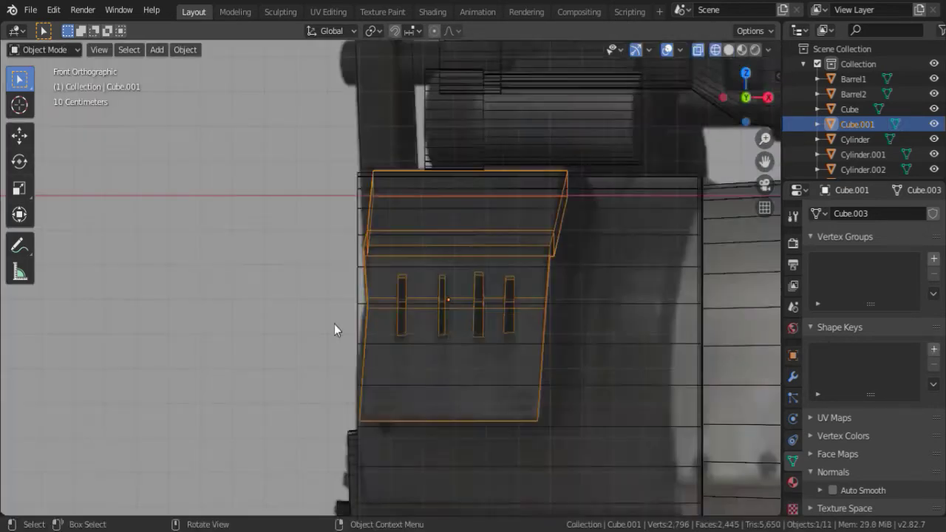
shift+middle_drag(337, 328, 253, 236)
scroll(526, 337, up, 2)
scroll(523, 255, up, 3)
scroll(501, 295, down, 3)
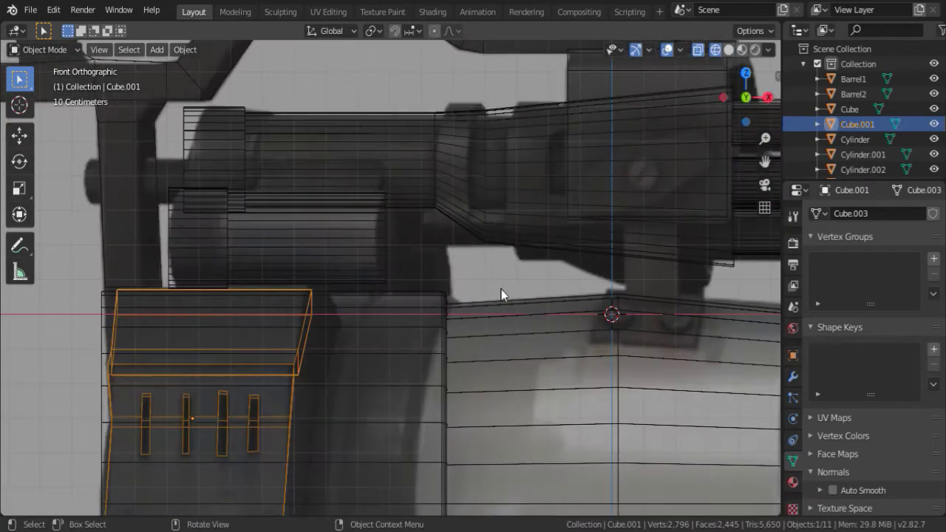
key(Tab)
mouse_move(427, 175)
middle_down()
mouse_move(460, 280)
mouse_move(604, 210)
mouse_move(545, 249)
mouse_move(591, 118)
mouse_move(545, 150)
middle_up()
key(alt+z)
Step: Rotate the selection around X, then apply Shade Smooth to the panel
click(645, 216)
key(r)
key(x)
key(Tab)
right_click(312, 221)
click(312, 220)
Step: Move the lip edge along the X axis to finalize its position
middle_drag(387, 316, 379, 264)
key(Tab)
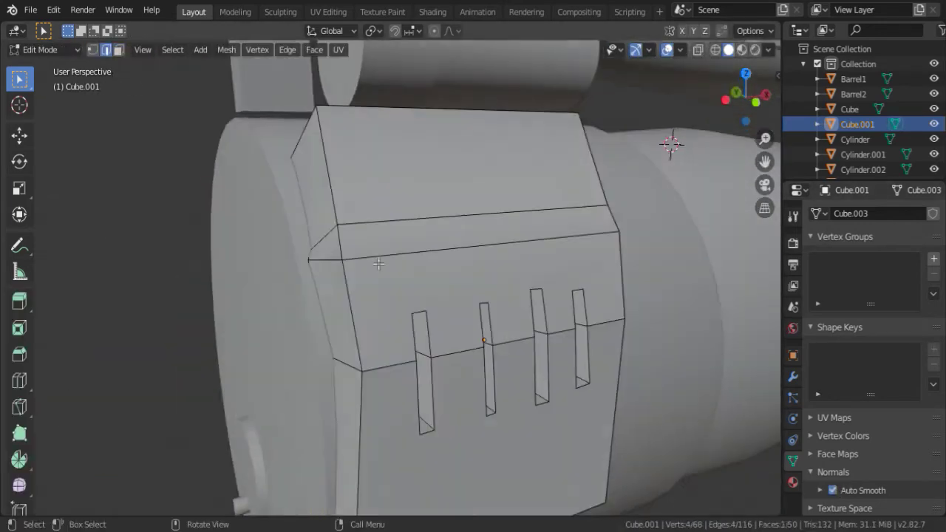
key(g)
key(x)
click(441, 173)
middle_drag(441, 173, 691, 311)
key(g)
key(x)
key(Tab)
Step: Try a loop cut on the panel, cancel it, and return to front see-through view
mouse_move(682, 276)
middle_down()
mouse_move(491, 153)
mouse_move(362, 254)
middle_up()
key(Tab)
key(ctrl+r)
key(Escape)
key(Tab)
middle_drag(384, 414, 473, 355)
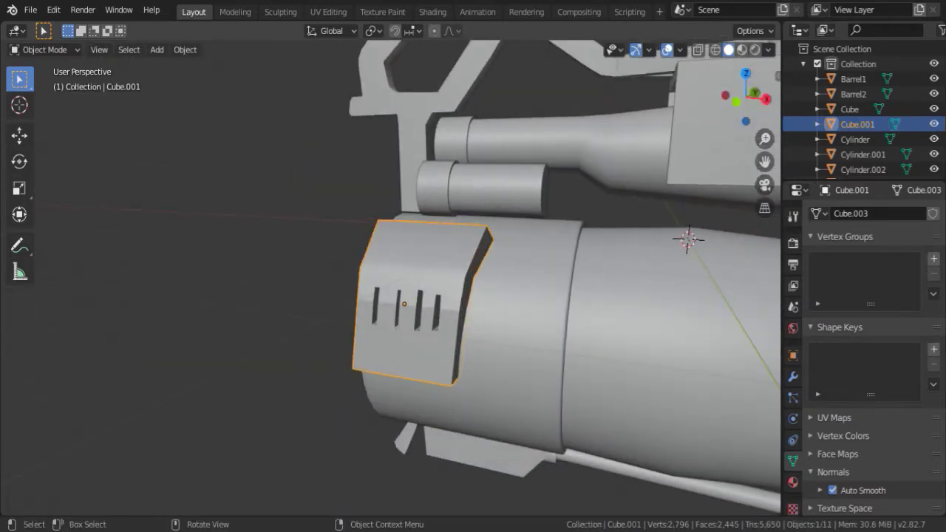
mouse_move(443, 170)
middle_down()
mouse_move(481, 161)
mouse_move(295, 178)
middle_up()
key(KP_1)
key(alt+z)
Step: Select Barrel1 and scale its selected ring along X
click(430, 192)
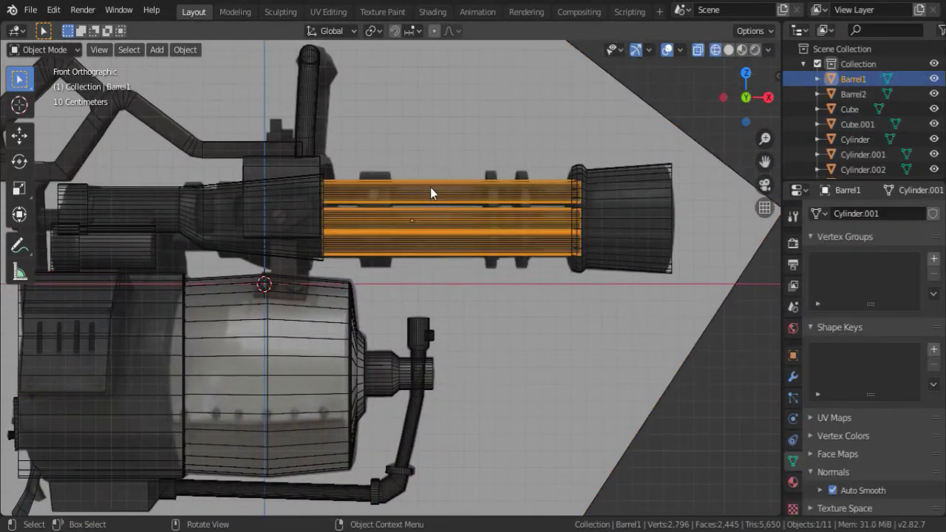
scroll(430, 192, down, 2)
key(Tab)
key(s)
key(x)
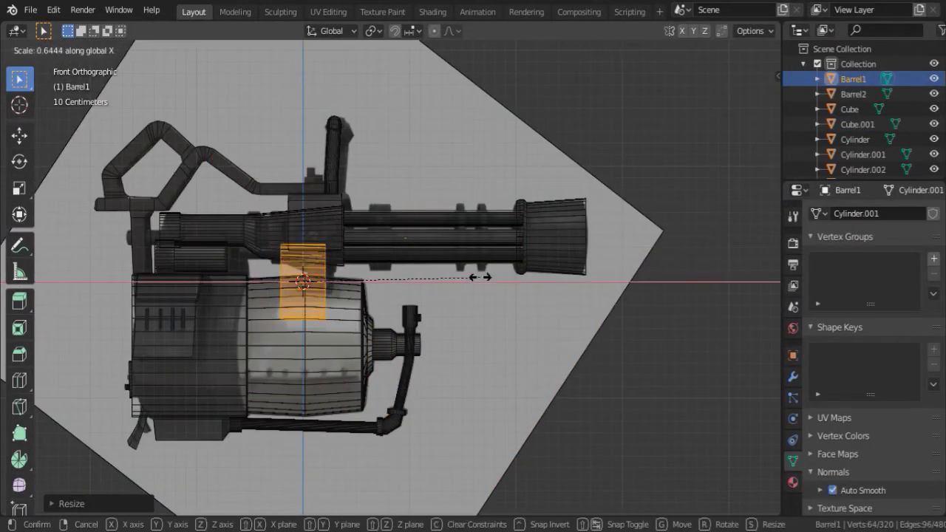
click(55, 381)
scroll(55, 380, up, 4)
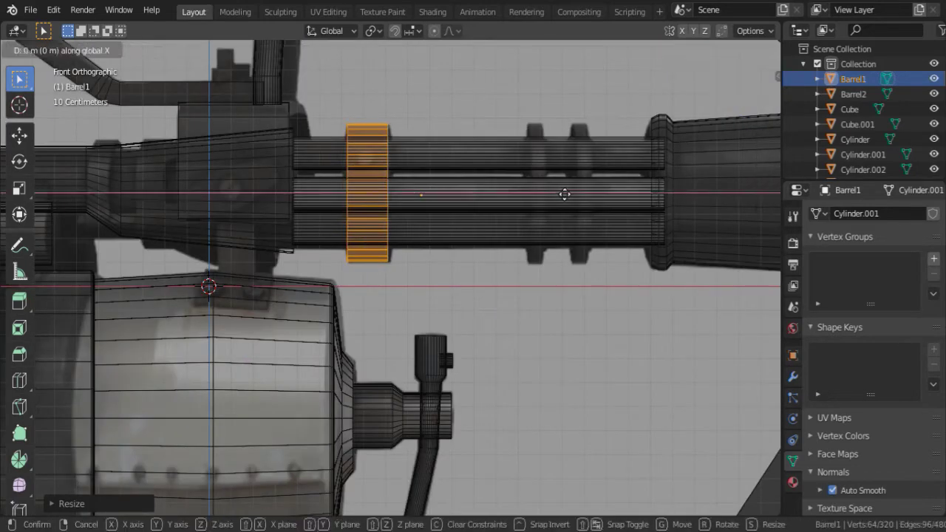
scroll(388, 196, up, 2)
Step: Select the ring's face loop on the barrels in face select mode
alt+click(382, 213)
key(1)
middle_drag(379, 194, 193, 309)
alt+click(226, 277)
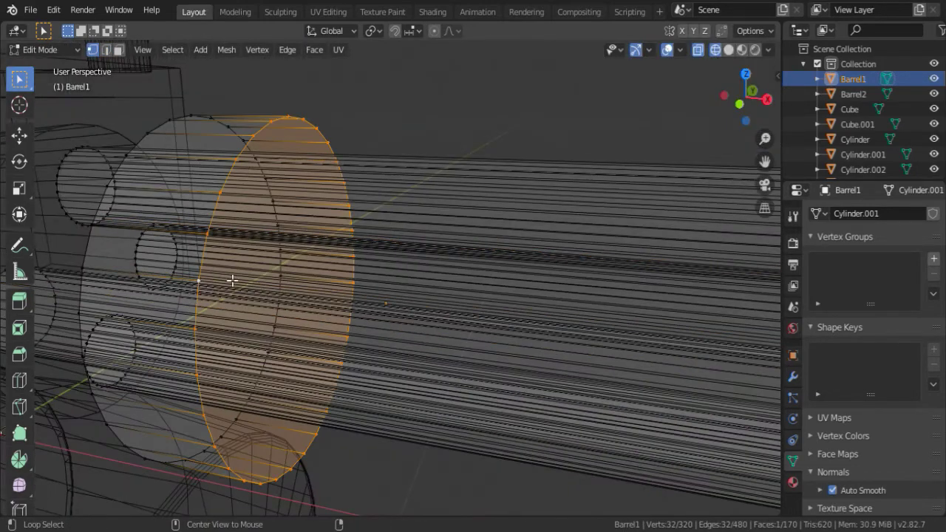
mouse_move(312, 213)
middle_down()
mouse_move(376, 247)
mouse_move(121, 202)
middle_up()
key(alt+z)
key(3)
click(371, 253)
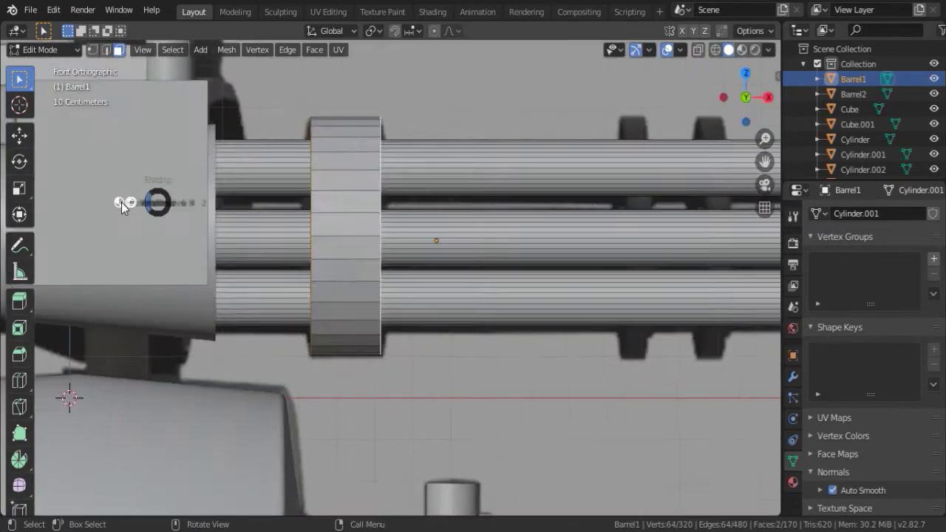
key(alt+z)
Step: Extrude the ring's faces and scale its left end along X
key(e)
click(350, 243)
middle_drag(350, 243, 351, 244)
key(KP_1)
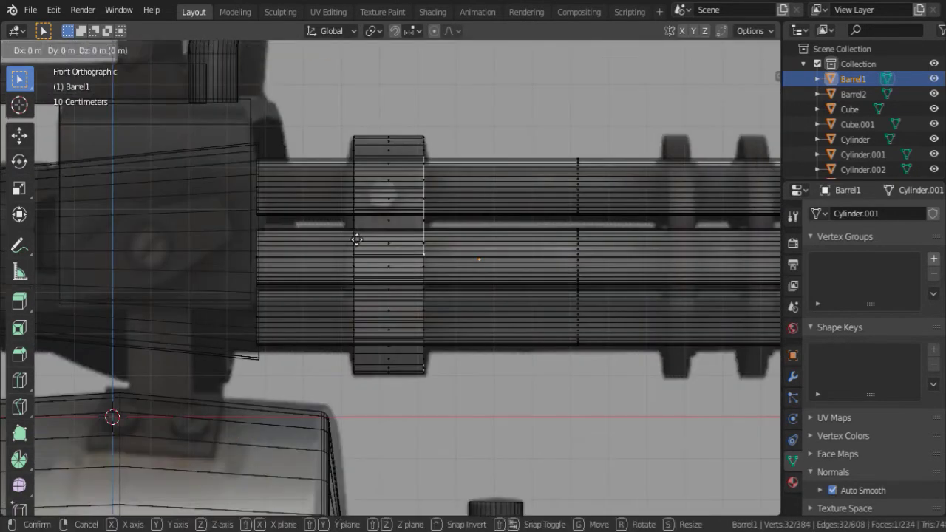
middle_drag(460, 236, 448, 222)
click(436, 310)
key(KP_1)
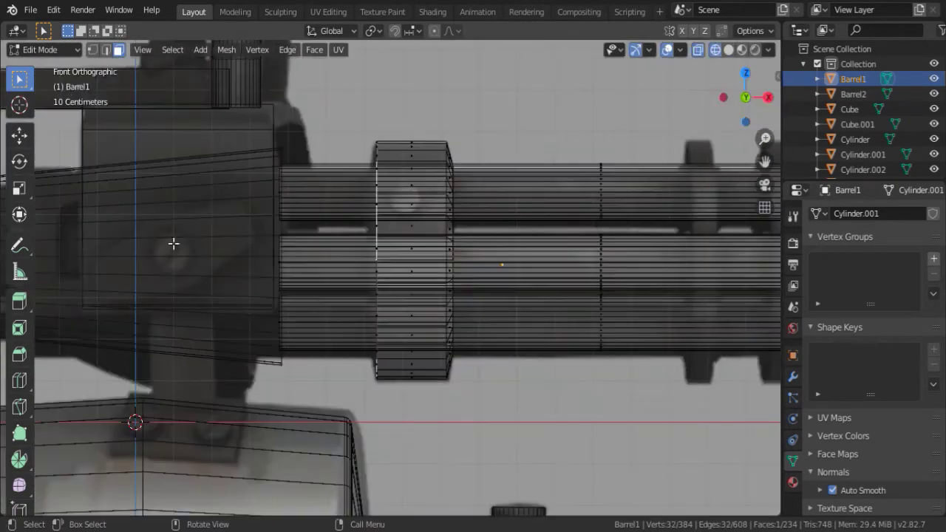
key(s)
key(x)
click(602, 205)
Step: Move the ring selection along the X axis in front see-through view
key(shift+g)
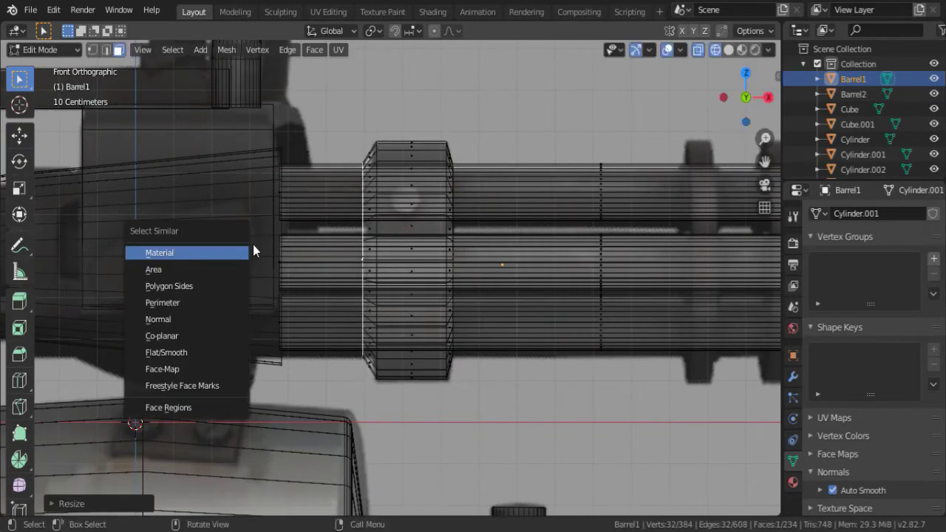
key(Escape)
key(g)
key(x)
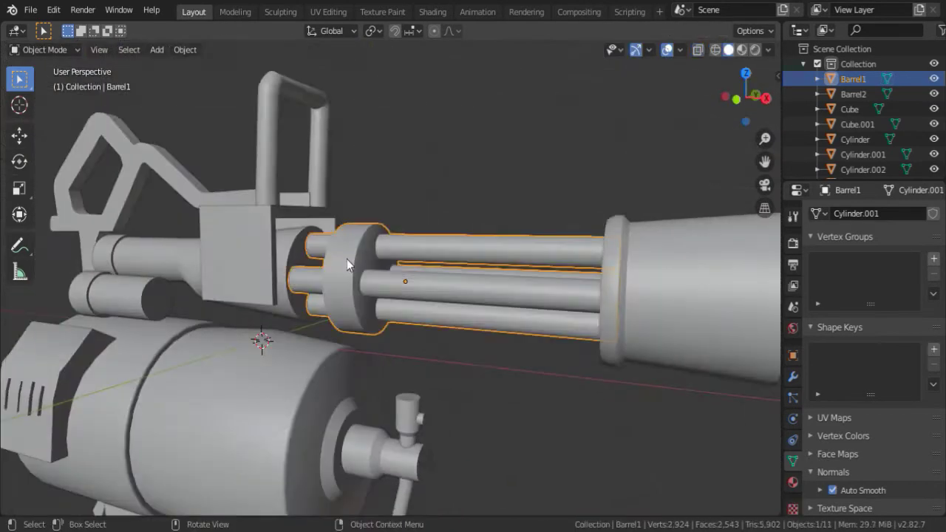
key(KP_1)
key(alt+z)
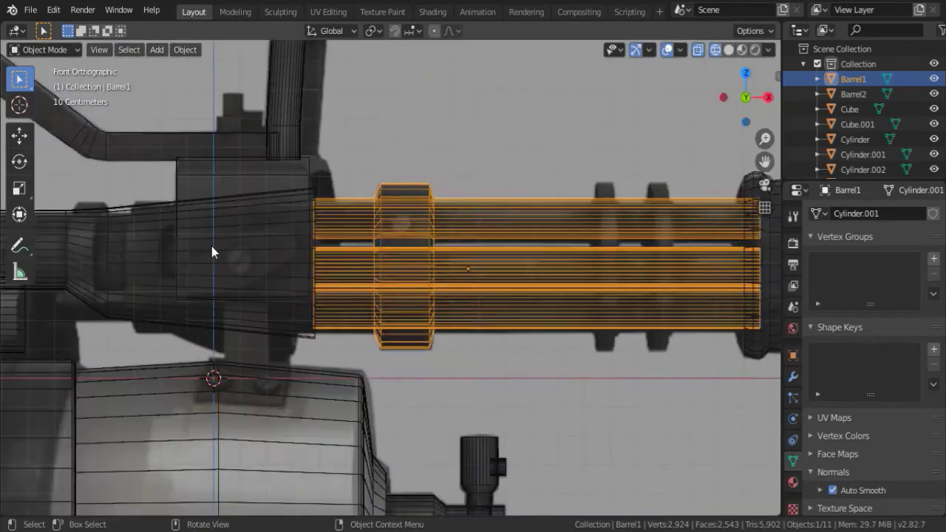
Step: Duplicate the ring further toward the muzzle and scale it thin along X
key(Tab)
key(l)
key(shift+d)
click(658, 252)
key(s)
key(x)
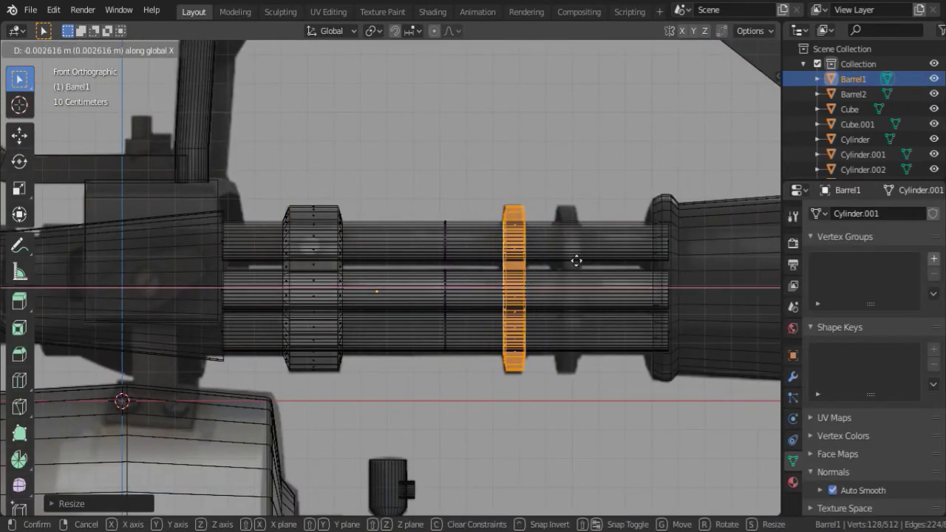
click(602, 249)
key(alt+z)
mouse_move(601, 249)
middle_down()
mouse_move(443, 281)
mouse_move(503, 278)
middle_up()
key(Tab)
scroll(422, 283, down, 3)
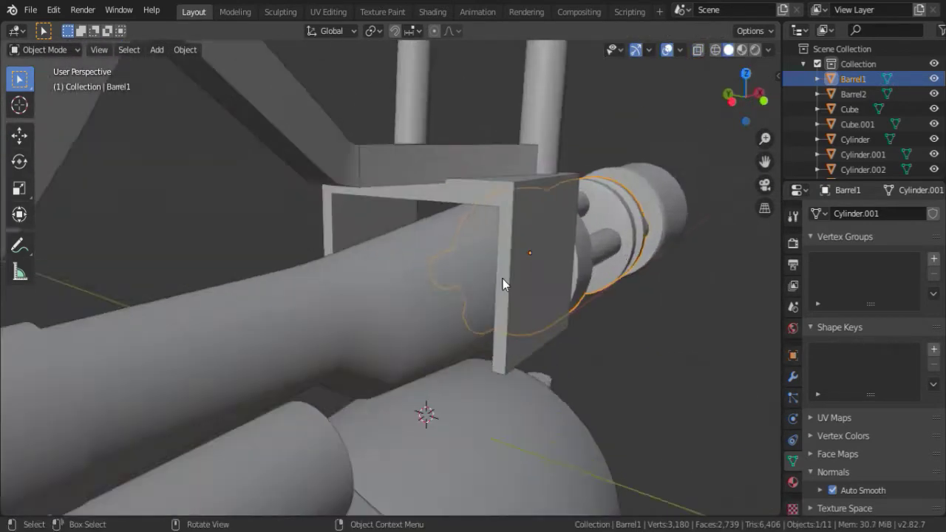
Step: In front view, select the Cube block's bottom edge and extrude it down toward the drum
key(KP_1)
key(alt+z)
key(alt+z)
scroll(386, 300, up, 3)
mouse_move(387, 300)
middle_down()
mouse_move(456, 185)
mouse_move(380, 270)
mouse_move(359, 205)
middle_up()
click(447, 195)
key(KP_1)
key(Tab)
key(KP_1)
key(alt+z)
drag(348, 214, 521, 230)
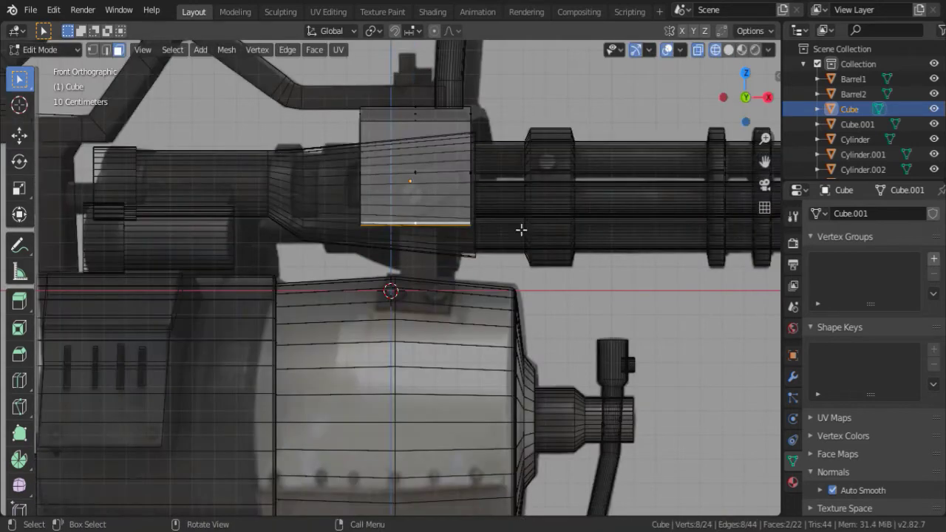
click(465, 59)
Step: Switch to solid shading, select the post's bottom face and shift it along Y
middle_drag(465, 59, 500, 239)
key(z)
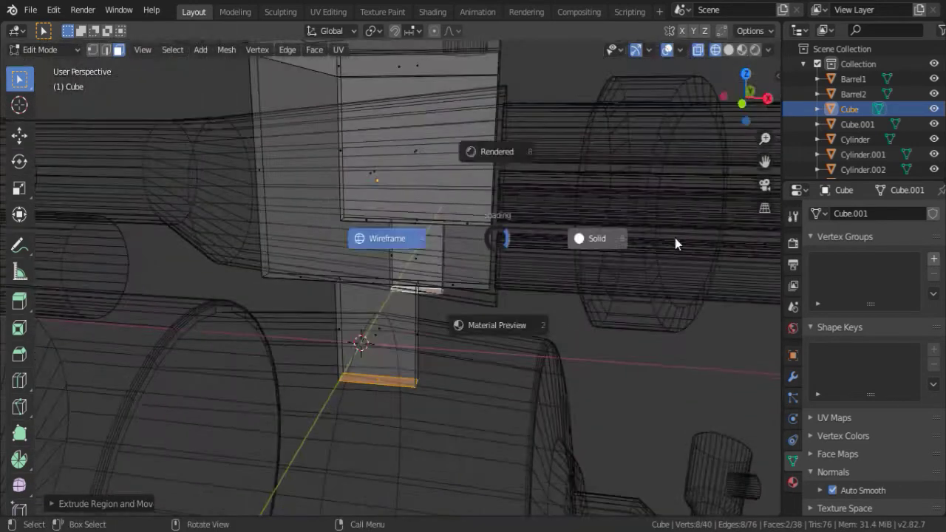
click(676, 243)
mouse_move(675, 243)
middle_down()
mouse_move(528, 279)
mouse_move(220, 177)
middle_up()
click(186, 457)
middle_drag(185, 458, 591, 281)
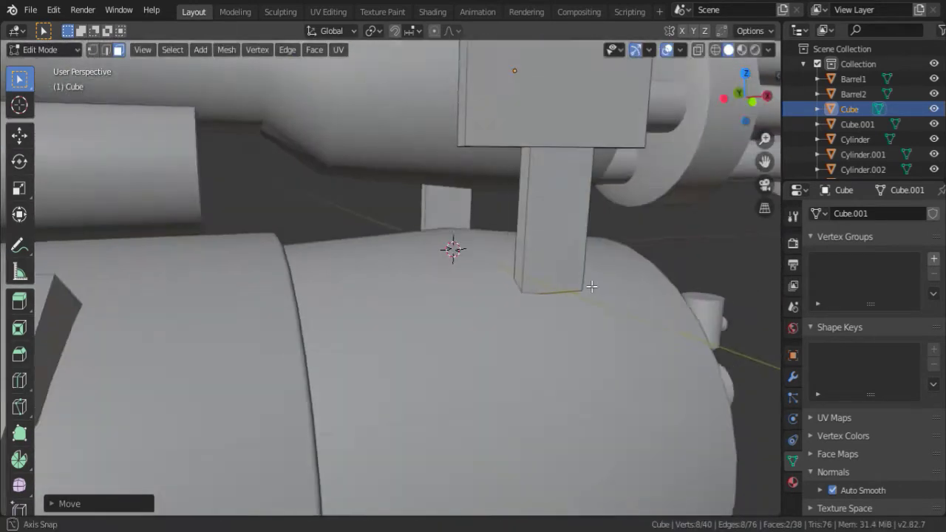
key(3)
click(550, 185)
middle_drag(551, 185, 620, 274)
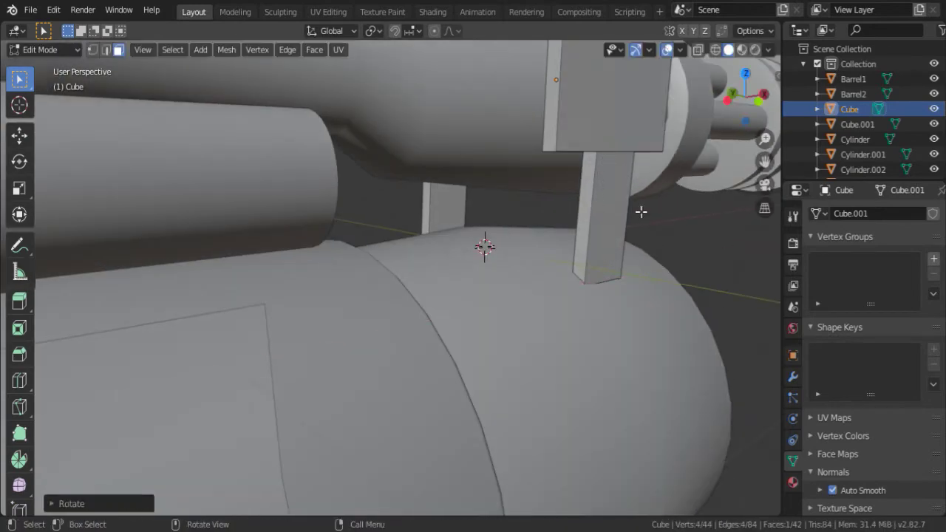
key(g)
key(y)
click(402, 259)
Step: Flatten the bottom face along Z and lower it onto the drum
key(s)
key(z)
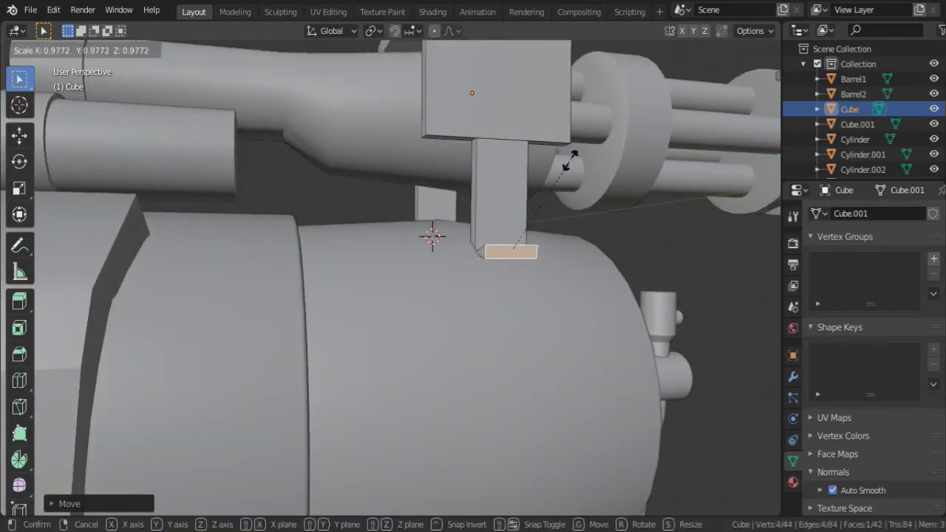
click(575, 155)
middle_drag(574, 155, 604, 325)
key(g)
key(z)
click(572, 468)
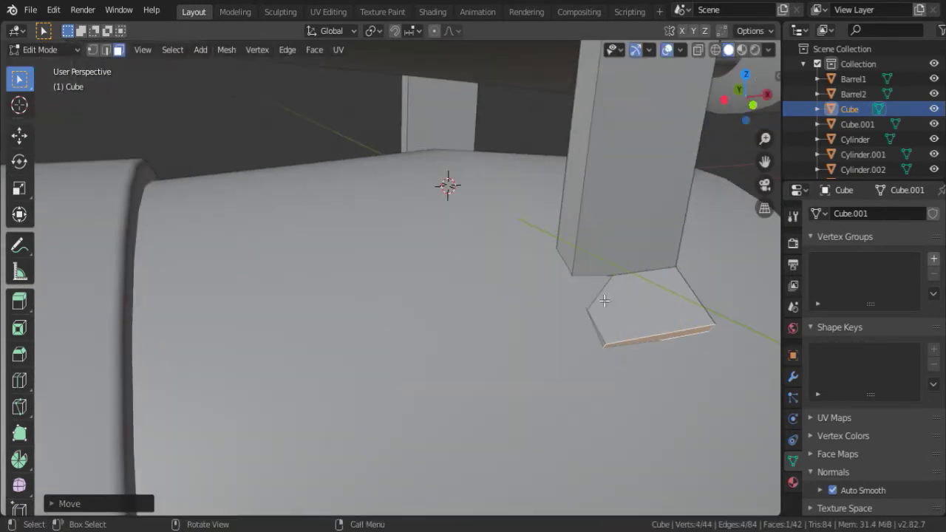
middle_drag(572, 468, 623, 254)
key(g)
key(z)
click(678, 224)
Step: Extrude the end face into a short foot, then rotate and slide it along the drum's top
middle_drag(678, 224, 370, 169)
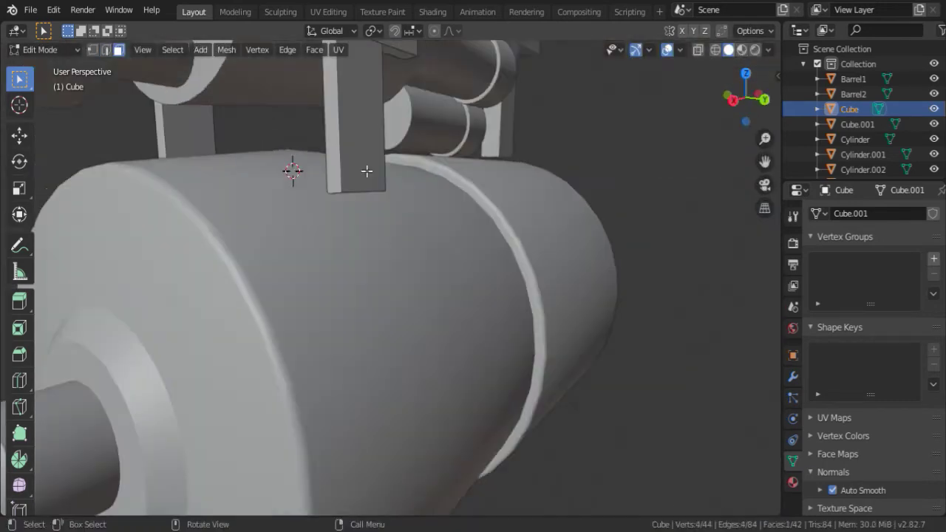
click(347, 164)
key(e)
click(473, 83)
middle_drag(473, 83, 556, 154)
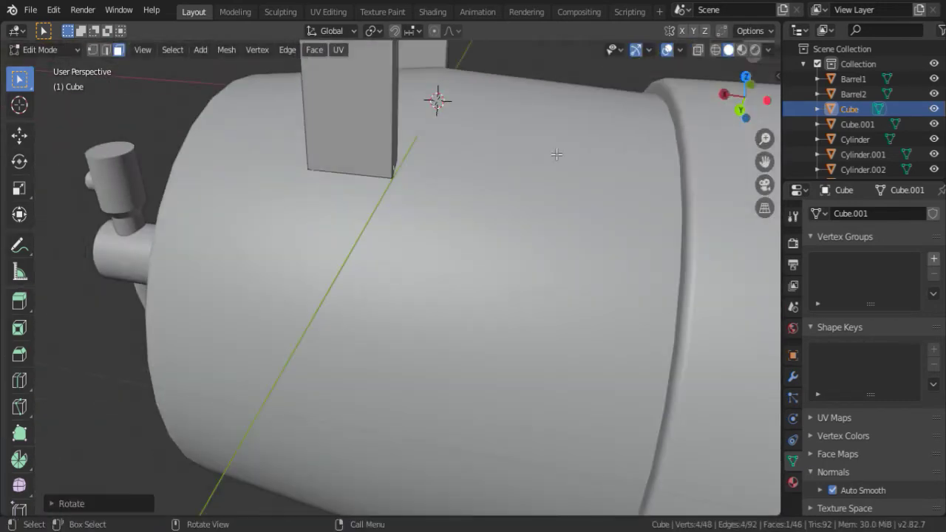
click(324, 89)
middle_drag(323, 89, 368, 213)
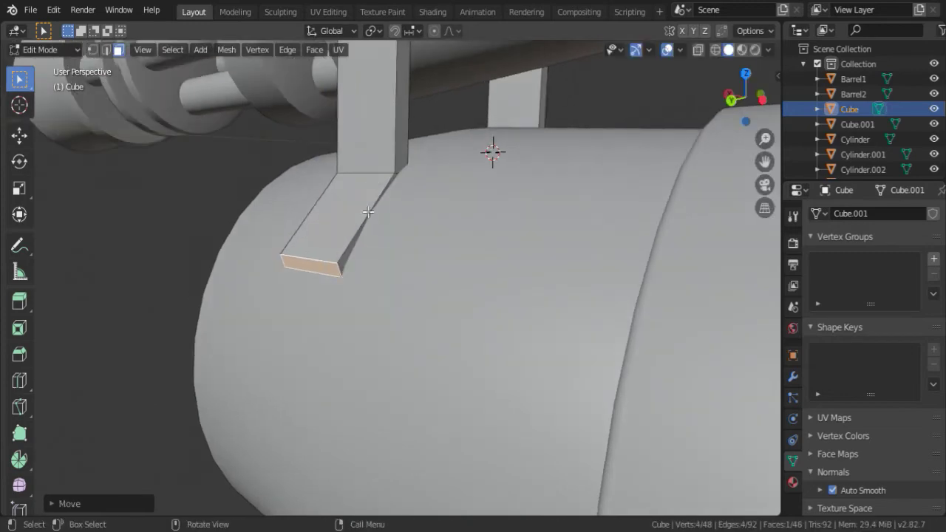
key(Tab)
scroll(491, 111, down, 5)
Step: Select the face ring around the drum's hub in Edit Mode, then return to Object Mode
key(KP_1)
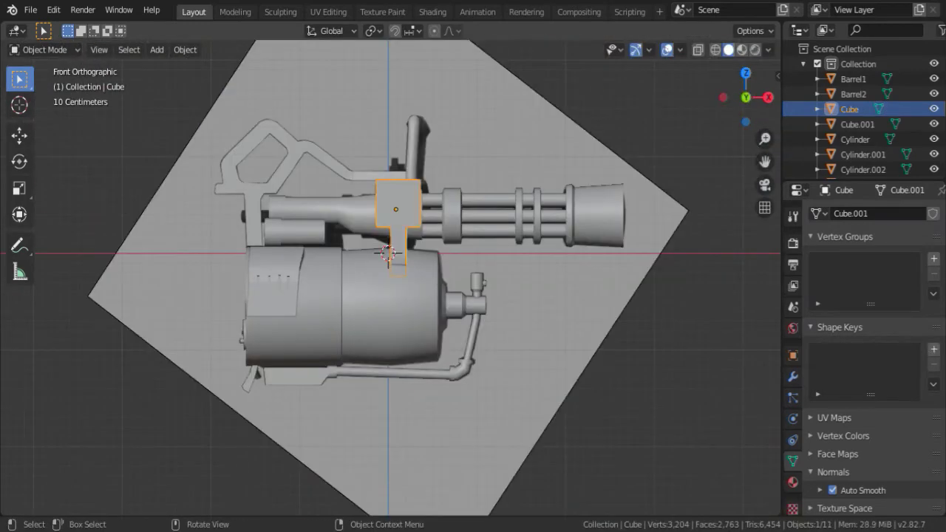
click(388, 252)
key(Tab)
middle_drag(388, 253, 444, 222)
alt+click(419, 274)
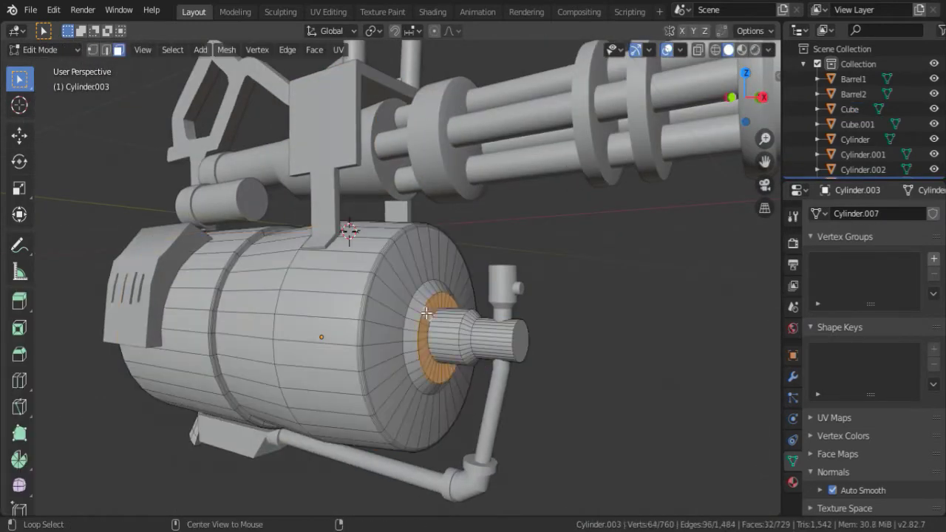
scroll(555, 230, up, 4)
key(Tab)
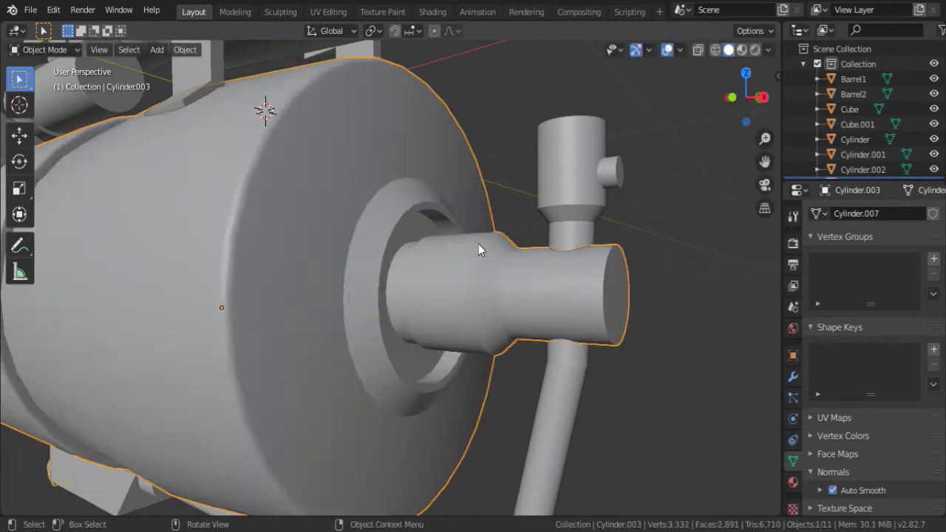
scroll(541, 287, down, 4)
key(KP_1)
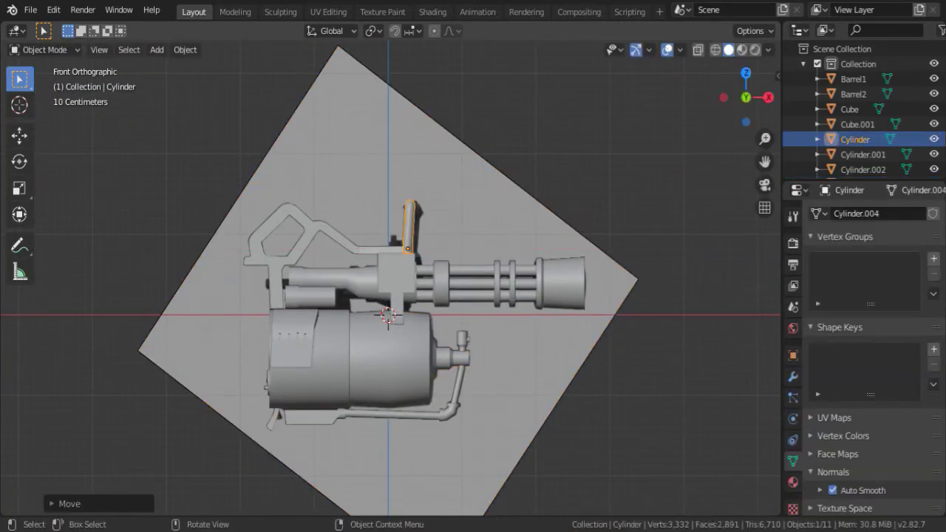
Step: Extend the Cylinder.004 tube into the receiver block and shade it smooth
scroll(409, 226, up, 5)
scroll(438, 235, down, 2)
click(378, 236)
key(Tab)
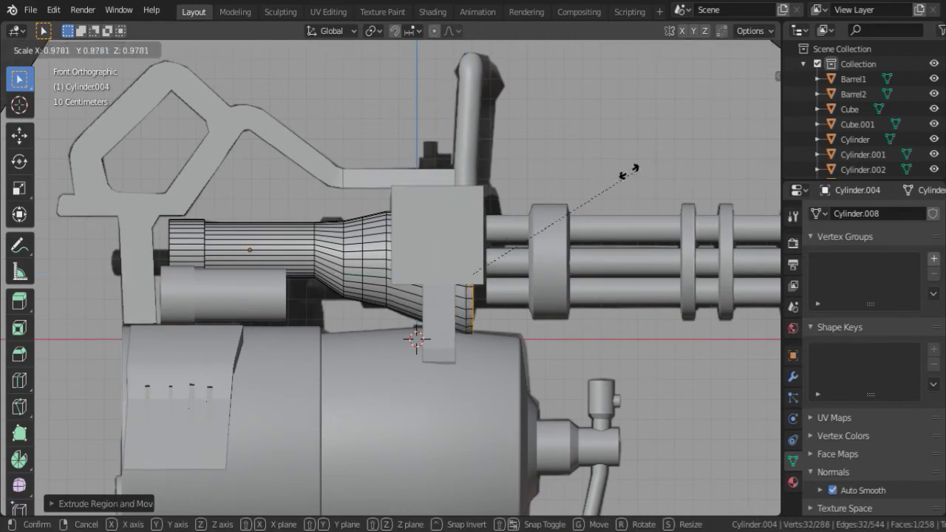
middle_drag(627, 154, 640, 196)
key(Tab)
right_click(392, 255)
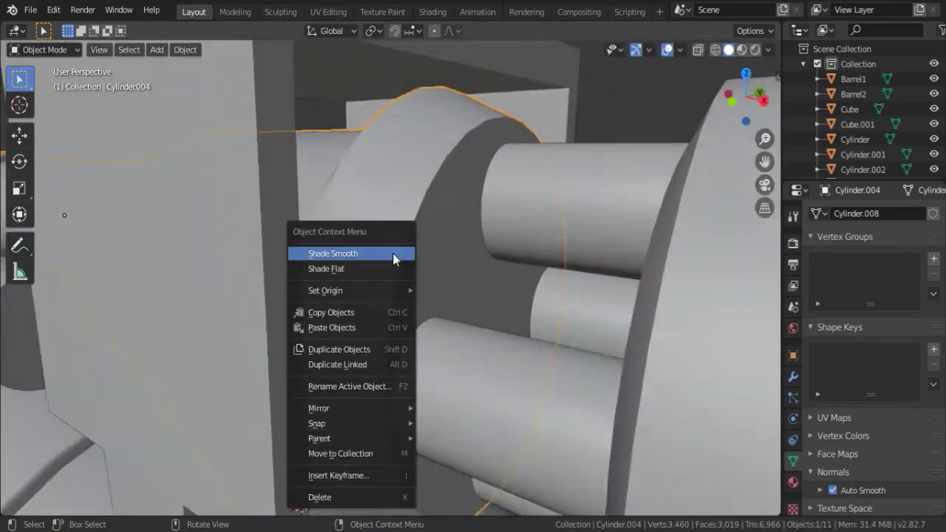
click(392, 255)
Step: Save the file and select the Cylinder.001 part
mouse_move(392, 256)
middle_down()
mouse_move(447, 204)
mouse_move(559, 230)
middle_up()
scroll(433, 175, down, 8)
middle_drag(433, 175, 479, 184)
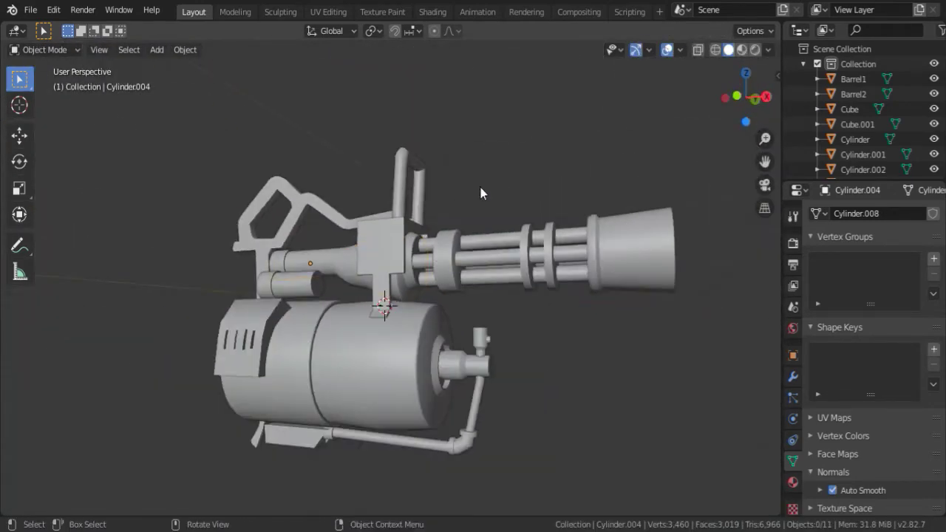
key(ctrl+s)
scroll(249, 302, up, 6)
click(249, 302)
scroll(249, 302, down, 5)
key(shift+a)
Step: Add a new cube, flatten it along X, rotate it and shrink it uniformly
click(401, 212)
key(s)
key(x)
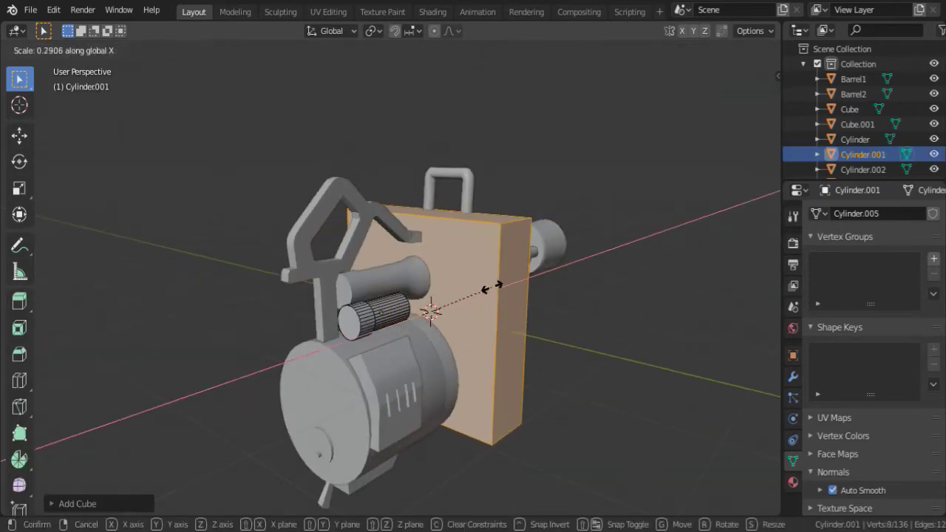
click(490, 279)
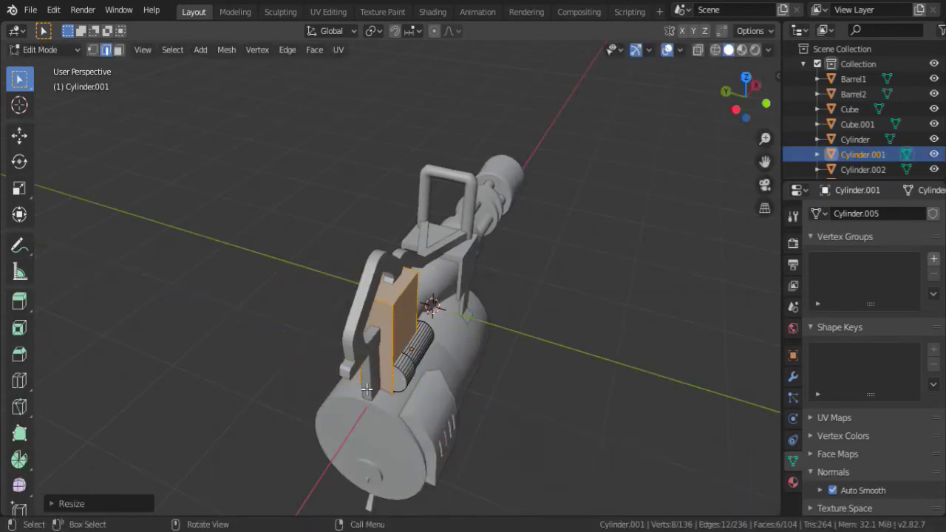
middle_drag(490, 279, 379, 222)
click(399, 248)
key(s)
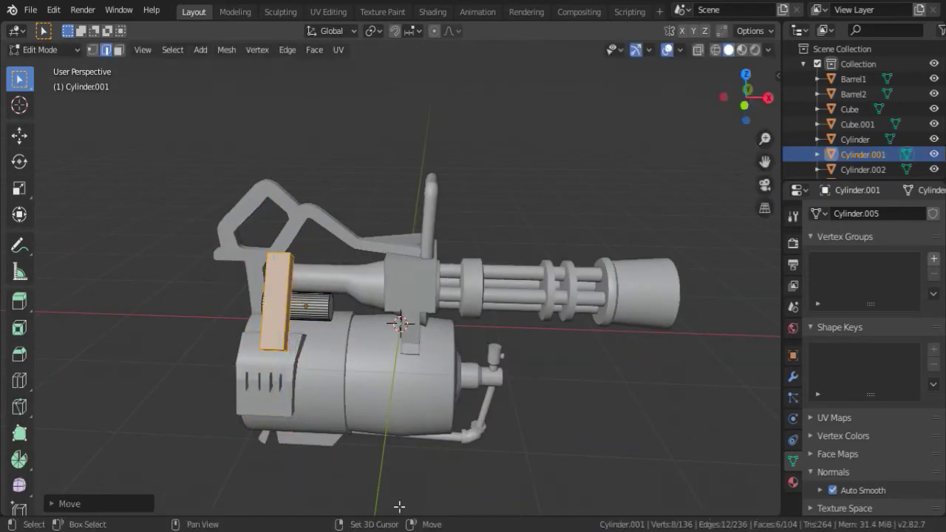
key(KP_Decimal)
mouse_move(458, 228)
middle_down()
mouse_move(507, 450)
mouse_move(234, 192)
mouse_move(387, 211)
middle_up()
Step: Move one face of the box to reshape it, then rotate the whole box in front view
click(234, 193)
key(3)
click(274, 306)
key(g)
click(239, 492)
middle_drag(239, 493, 422, 439)
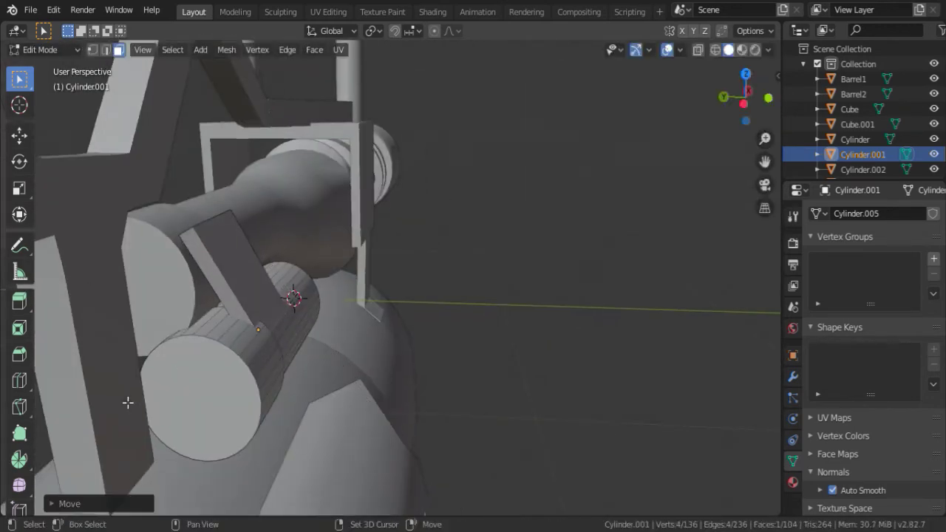
mouse_move(127, 402)
middle_down()
mouse_move(476, 247)
mouse_move(388, 287)
middle_up()
key(ctrl+l)
key(KP_1)
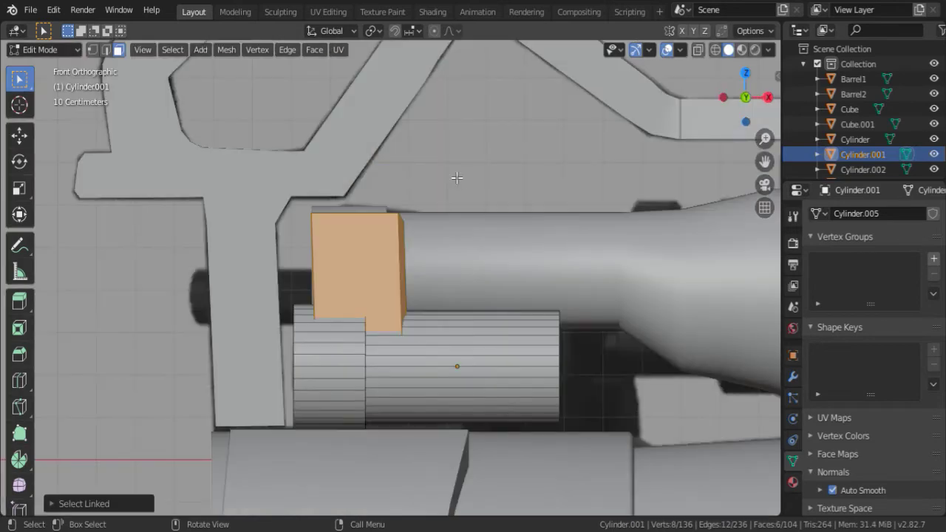
click(640, 250)
Step: With see-through on, shift the plate's top faces along X and tilt them around X
key(alt+z)
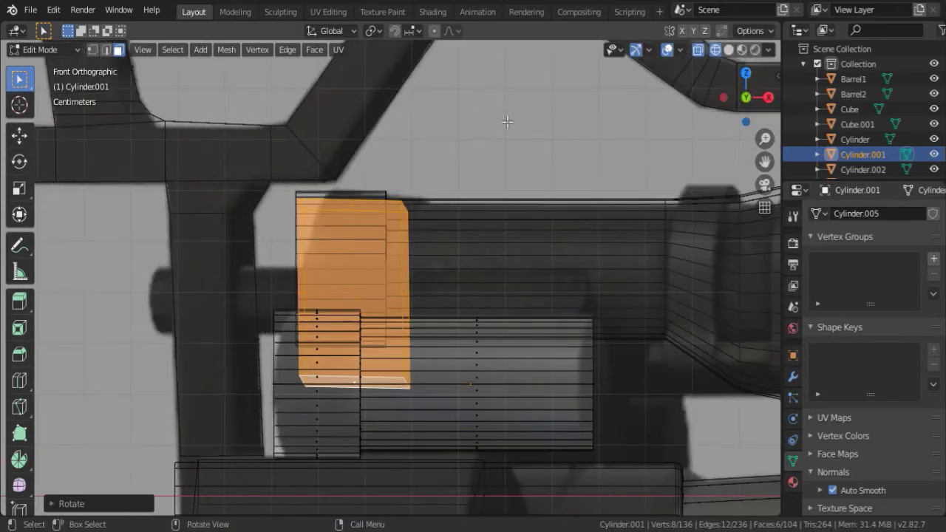
key(g)
click(441, 204)
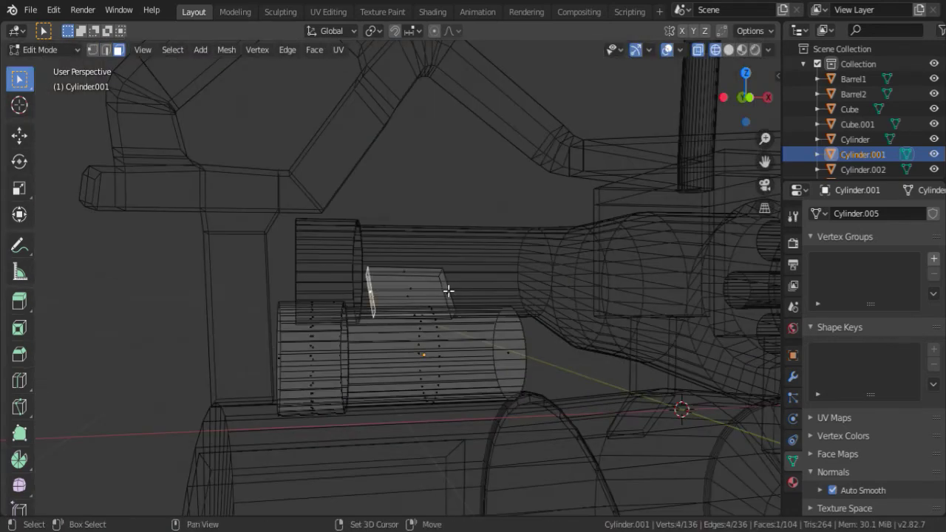
key(g)
key(x)
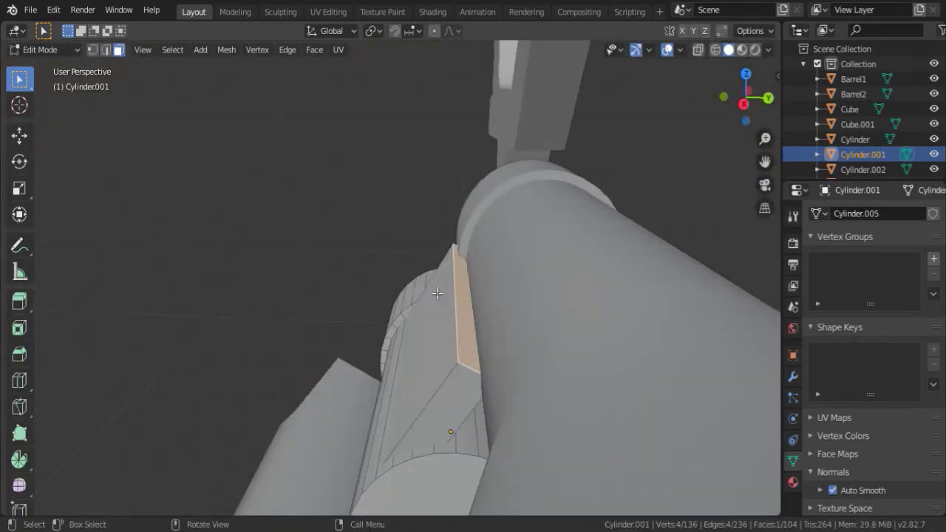
key(r)
key(x)
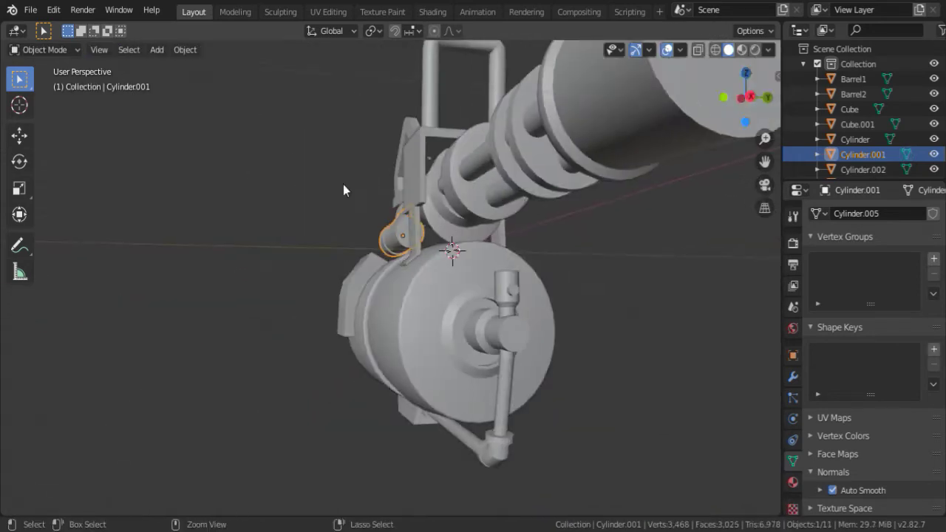
Step: Save the file and set the drum material to Metallic 1.0 and Roughness 0.789
key(ctrl+s)
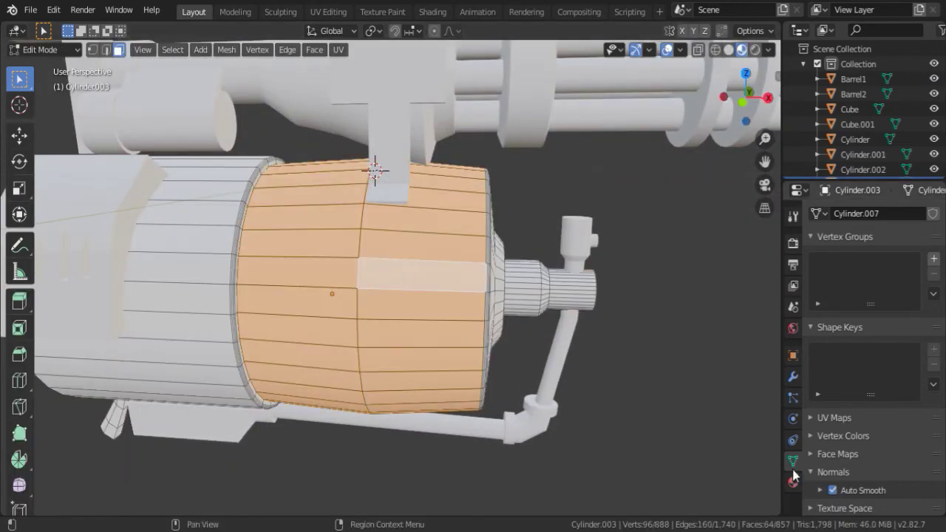
click(792, 480)
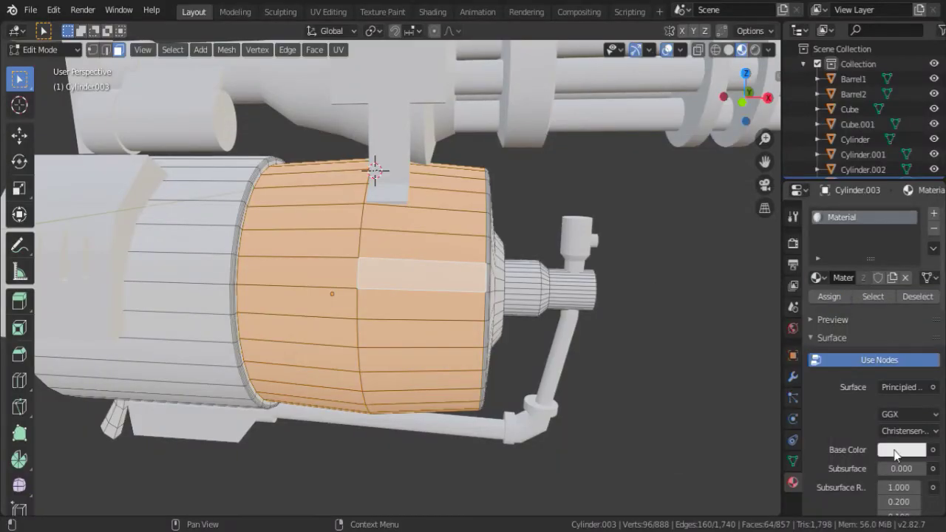
click(895, 449)
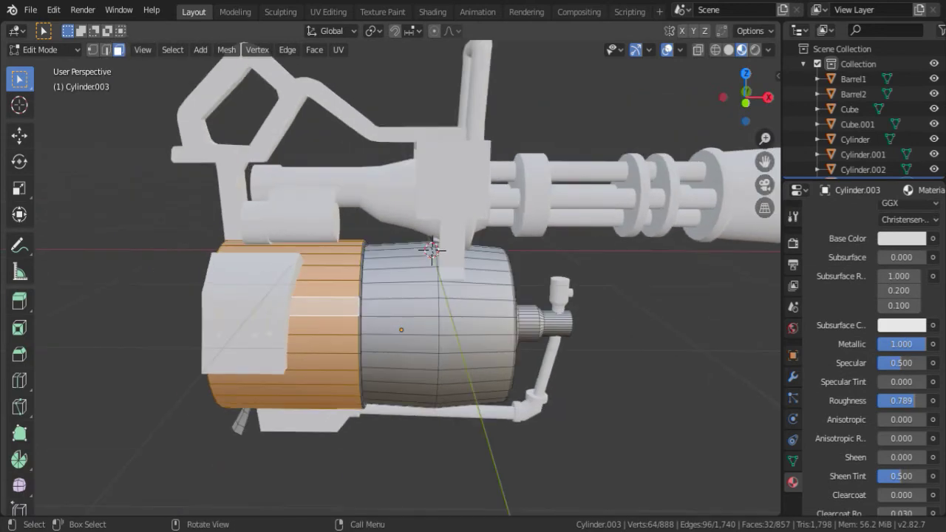
scroll(217, 348, up, 4)
scroll(373, 286, up, 3)
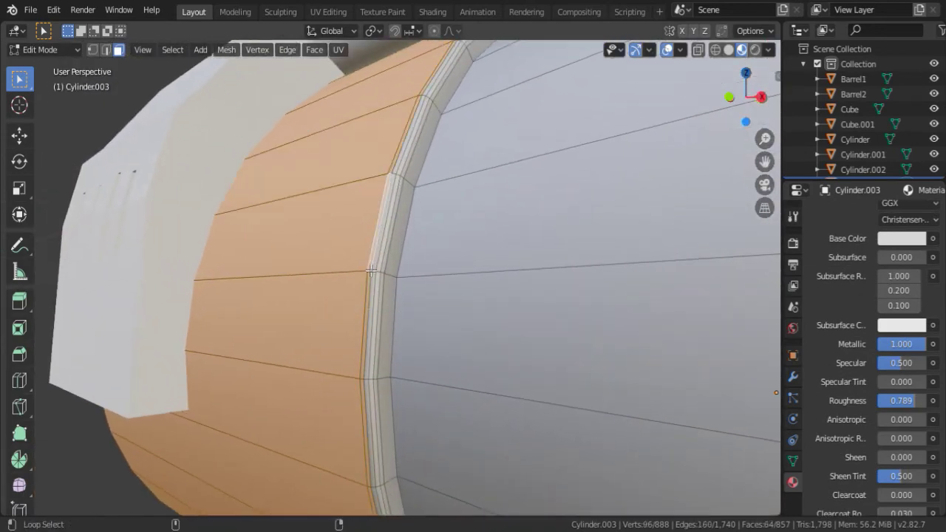
scroll(384, 275, down, 2)
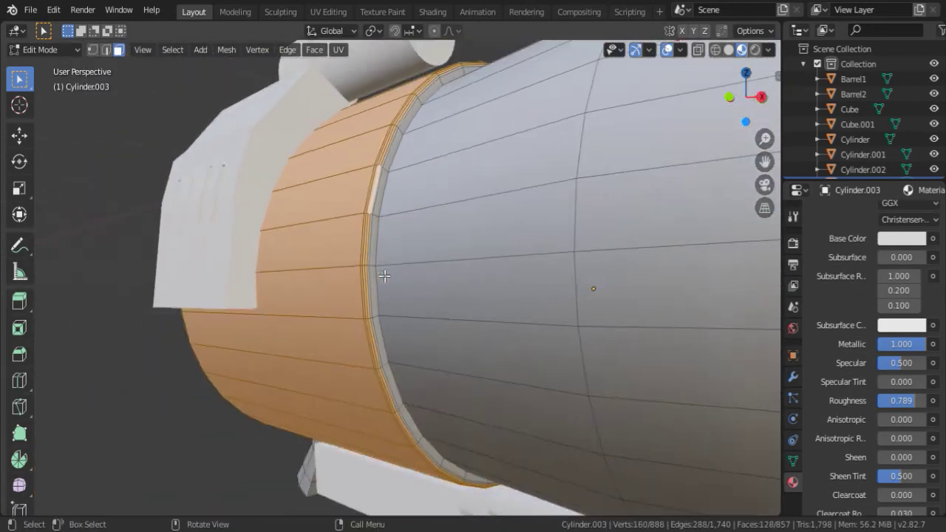
scroll(370, 285, down, 2)
scroll(281, 189, up, 3)
Step: Loop-select the drum's rear band faces and add a second material slot
alt+click(281, 190)
middle_drag(280, 189, 339, 280)
scroll(339, 280, up, 3)
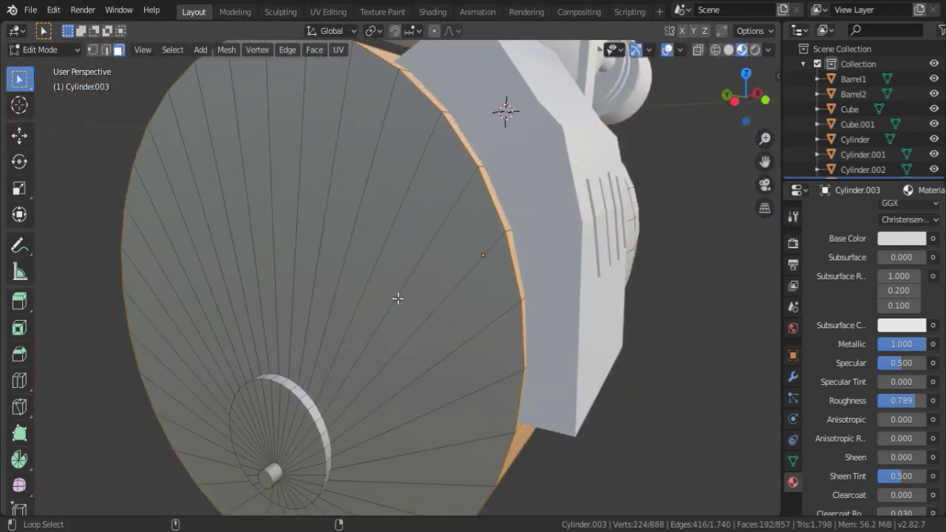
middle_drag(397, 296, 602, 422)
scroll(878, 235, up, 10)
click(854, 233)
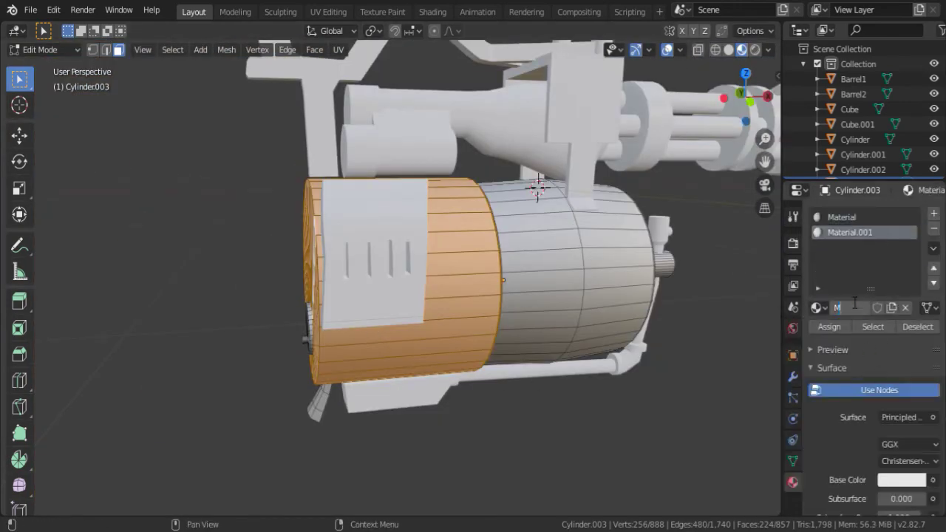
Step: Name the new material Metal2, make its base colour dark grey and set Roughness 0.806
click(843, 233)
scroll(872, 333, down, 5)
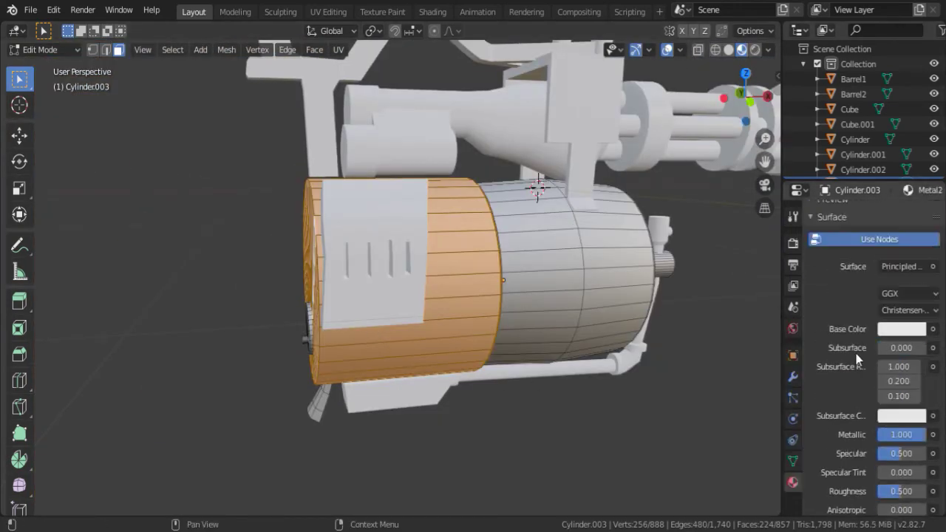
scroll(887, 355, up, 3)
scroll(894, 389, down, 3)
click(901, 400)
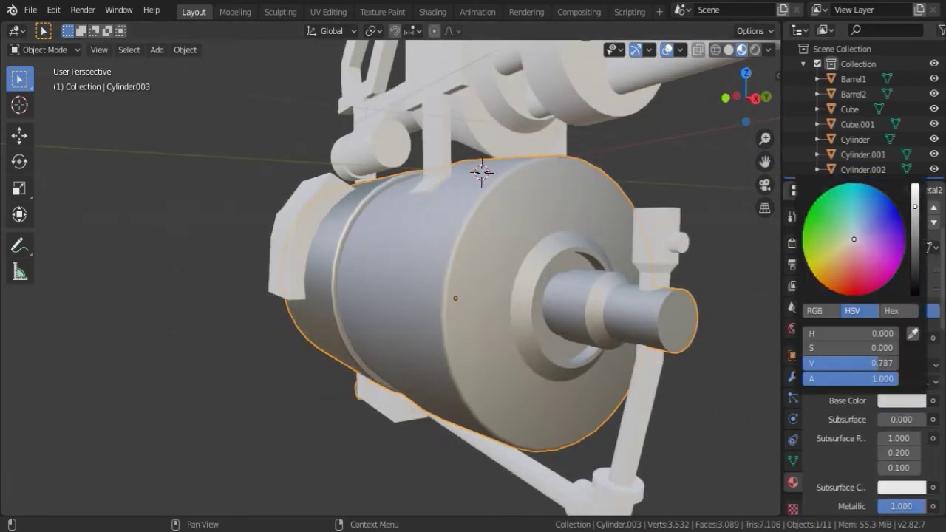
drag(923, 196, 923, 244)
scroll(912, 433, down, 4)
drag(901, 442, 916, 442)
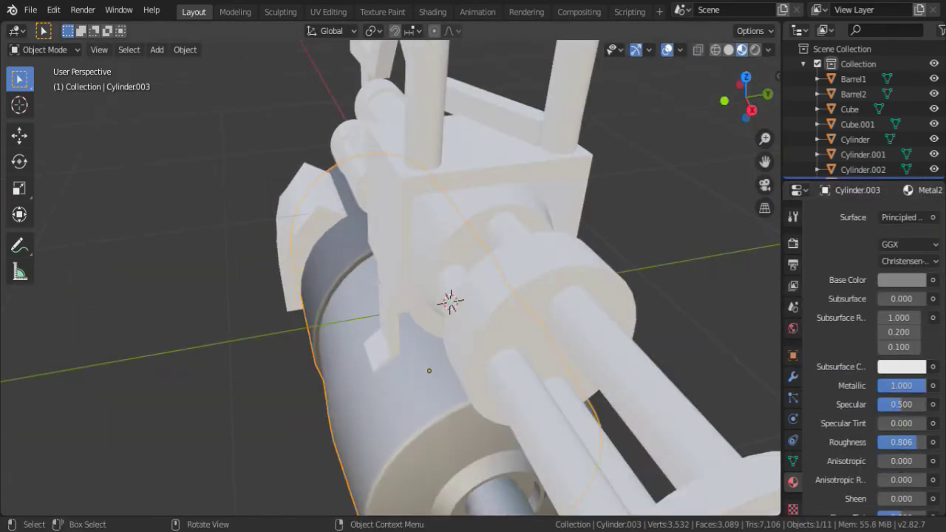
Step: Add an edge loop around the drum and assign Metal2 to the face strip beside it
key(Tab)
key(ctrl+r)
click(510, 306)
click(540, 310)
scroll(636, 212, up, 5)
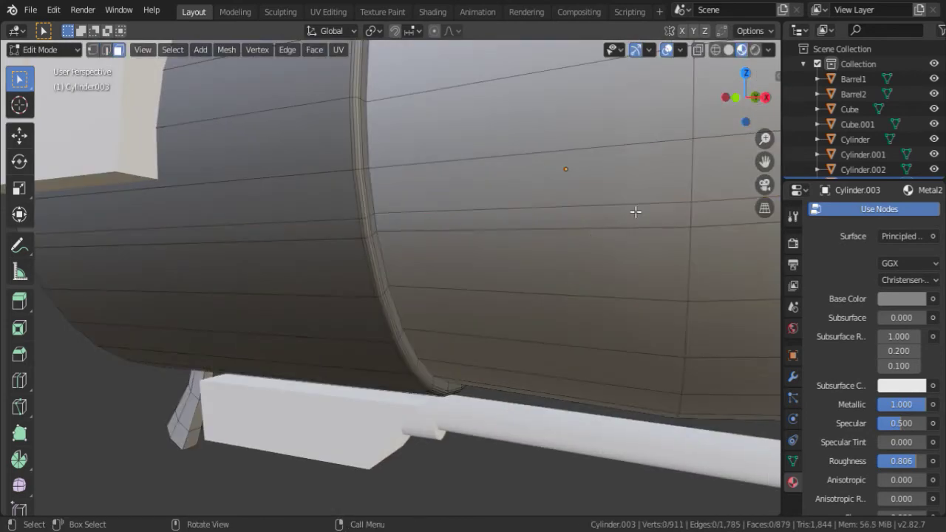
click(829, 325)
key(Tab)
mouse_move(391, 266)
middle_down()
mouse_move(444, 244)
mouse_move(481, 251)
middle_up()
Step: Select the small disc on the drum's end and check the drum's underside
key(Tab)
scroll(360, 292, up, 4)
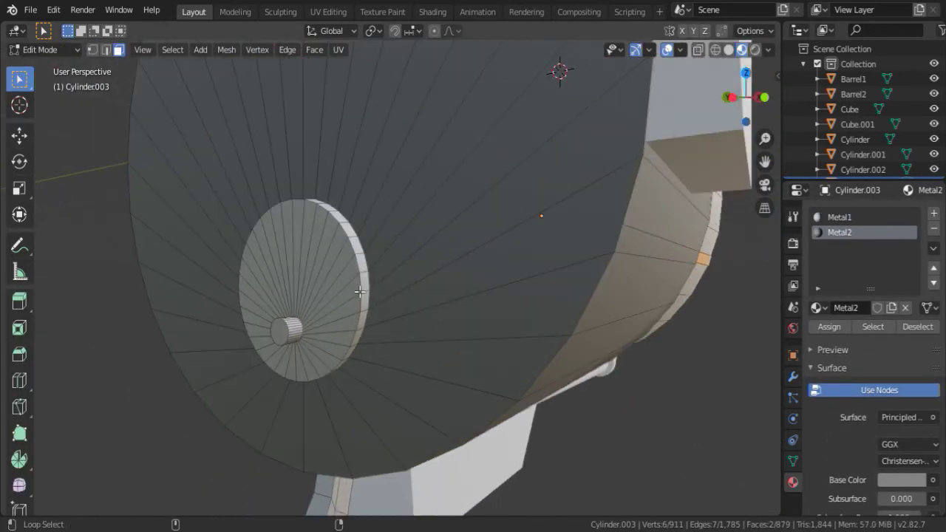
alt+click(365, 295)
scroll(394, 268, up, 3)
scroll(395, 269, down, 5)
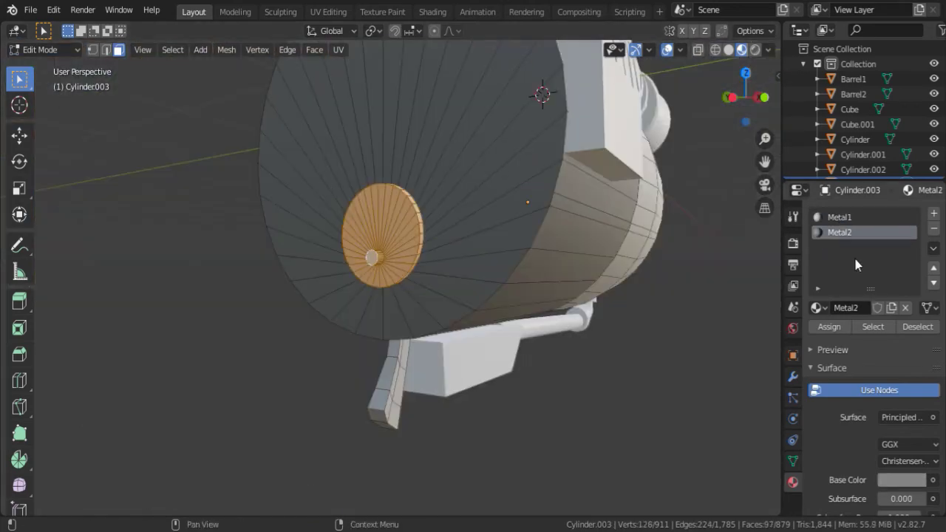
middle_drag(395, 296, 421, 421)
key(Tab)
scroll(467, 217, down, 4)
middle_drag(467, 217, 456, 230)
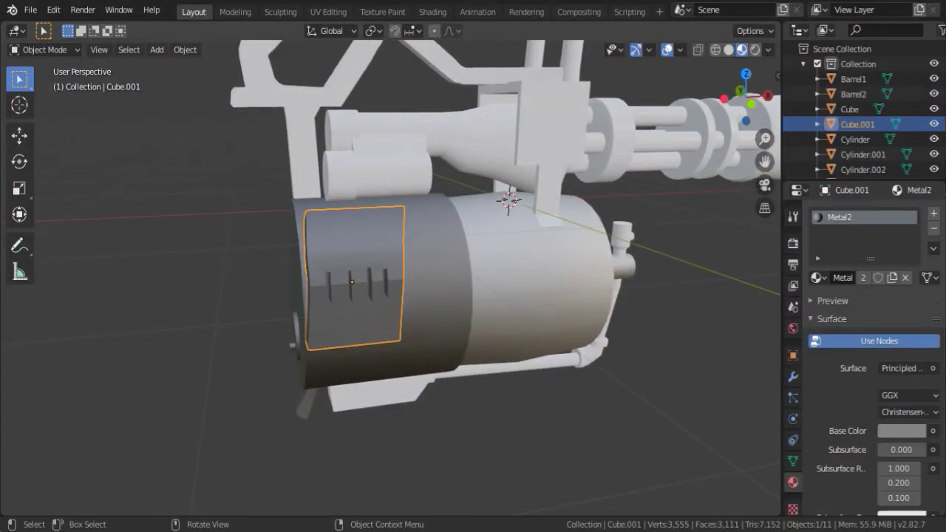
key(Tab)
scroll(473, 281, up, 5)
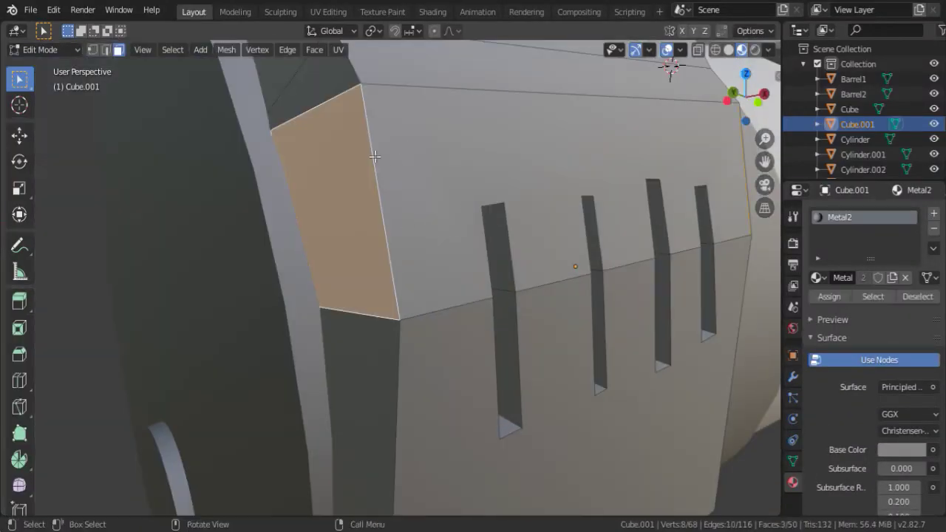
Step: Give all of the side panel's faces a new Metal3 material slot with a darkened base colour
middle_drag(473, 281, 518, 221)
key(a)
click(934, 213)
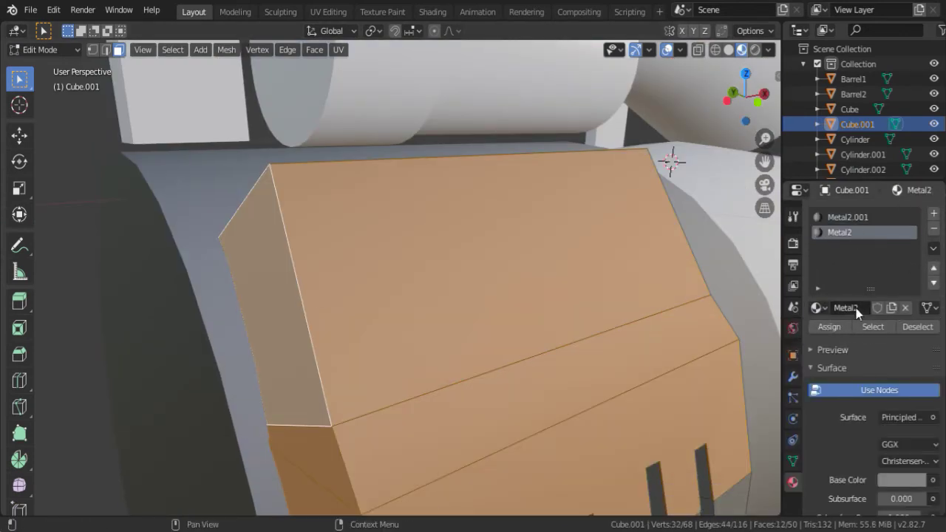
scroll(907, 359, down, 4)
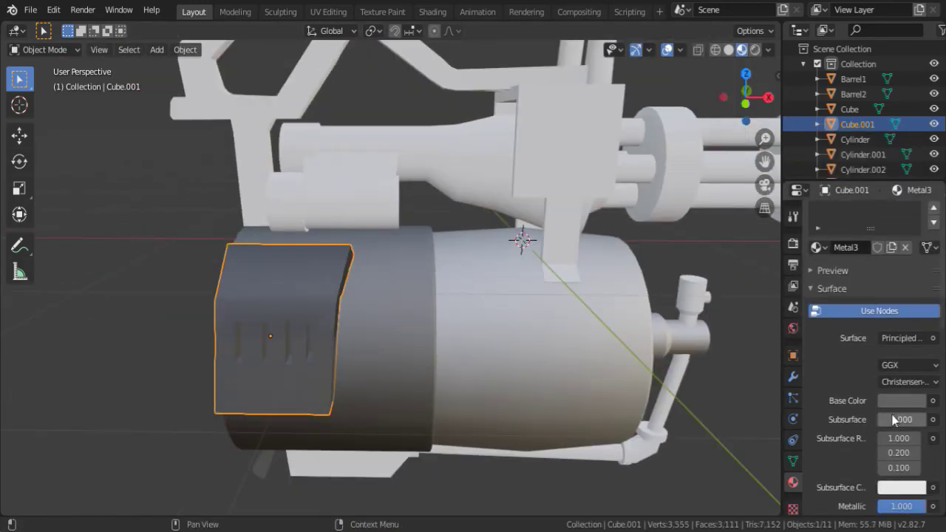
click(902, 338)
scroll(902, 369, up, 1)
click(901, 430)
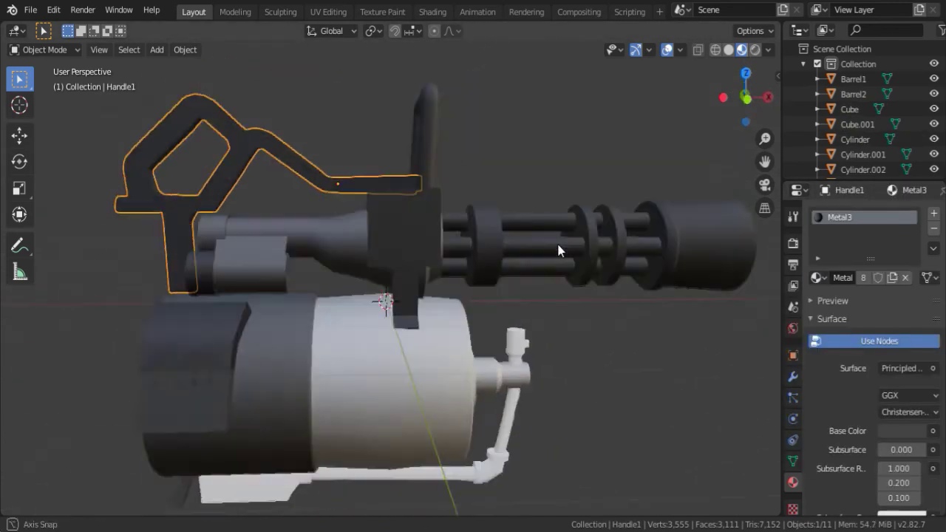
Step: Swap the lower handle's Metal4 material for the dark Metal2 material
middle_drag(558, 250, 352, 343)
click(352, 344)
click(818, 278)
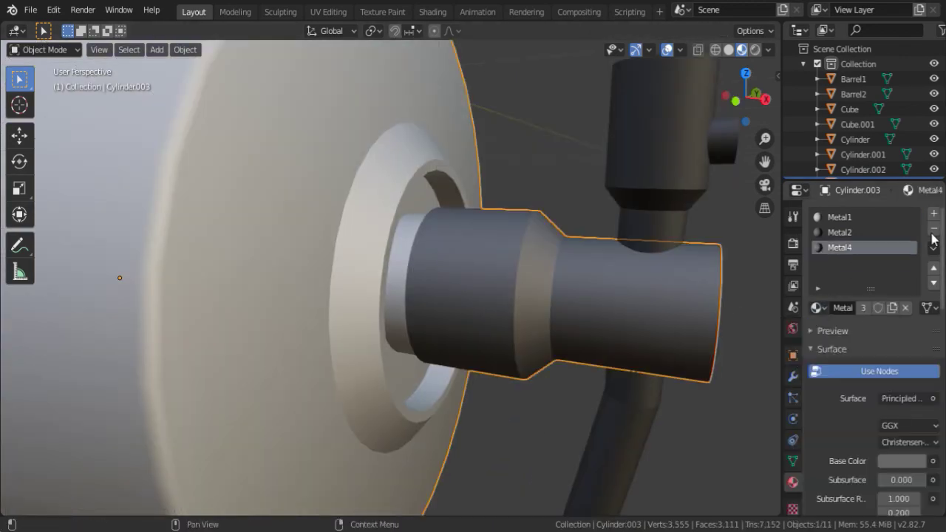
click(815, 307)
click(815, 307)
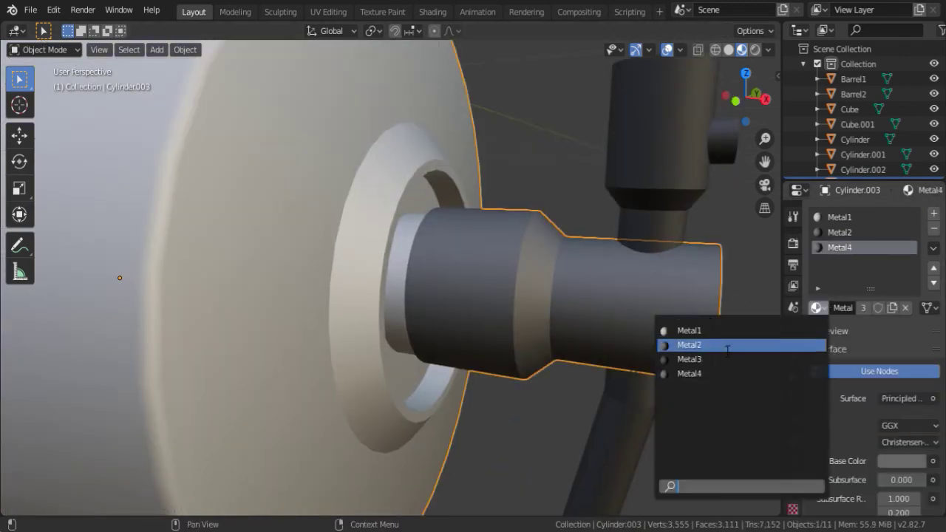
click(695, 406)
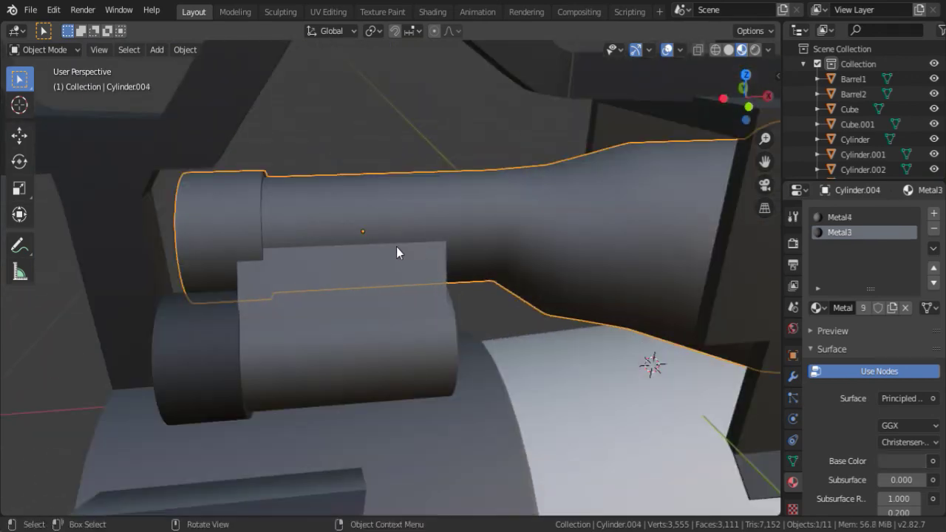
Step: Select a ring of faces on the Cylinder.004 barrel housing, then save the minigun file
key(Tab)
alt+click(363, 261)
middle_drag(426, 241, 449, 362)
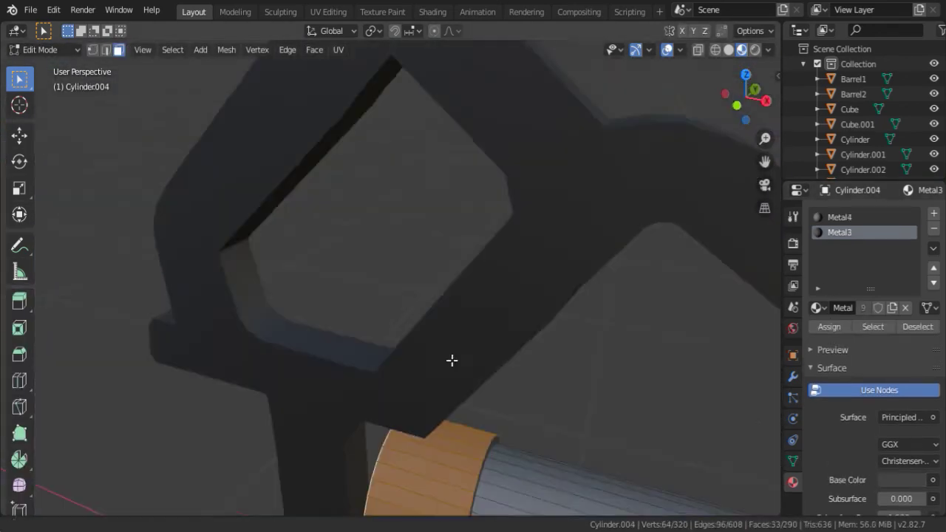
key(ctrl+s)
key(Tab)
middle_drag(439, 289, 490, 280)
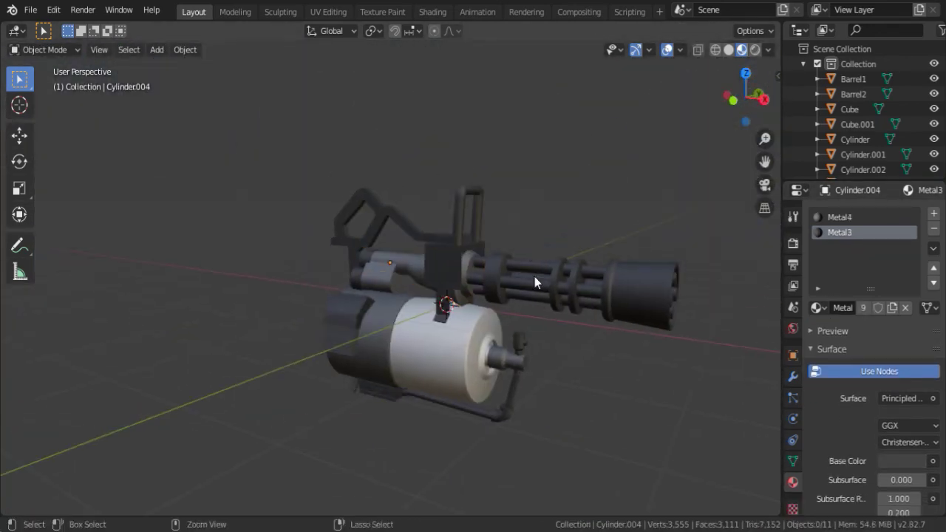